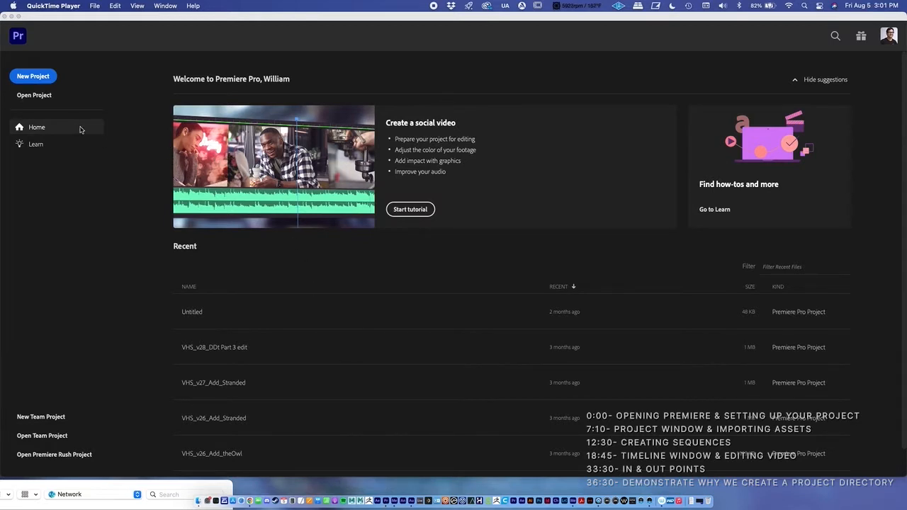
Start a new project and check the available project locations
left_click(37, 79)
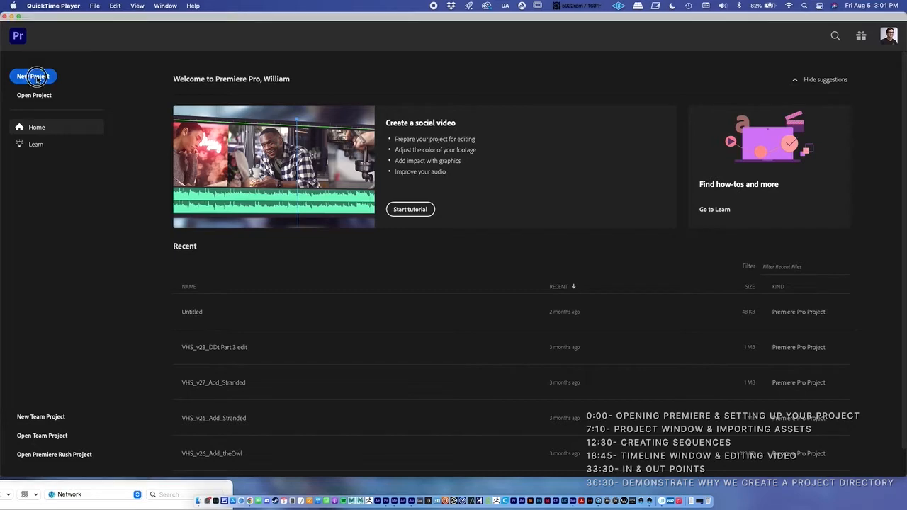
left_click(37, 80)
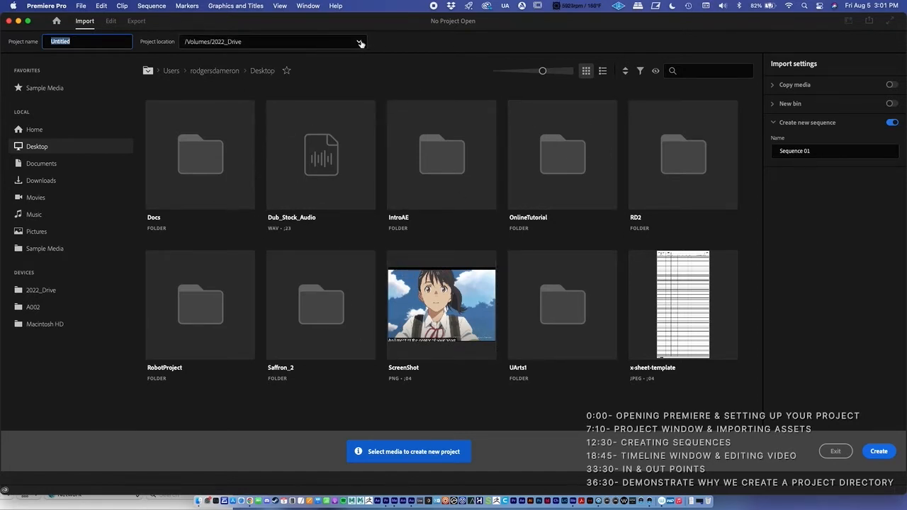
left_click(363, 44)
left_click(382, 44)
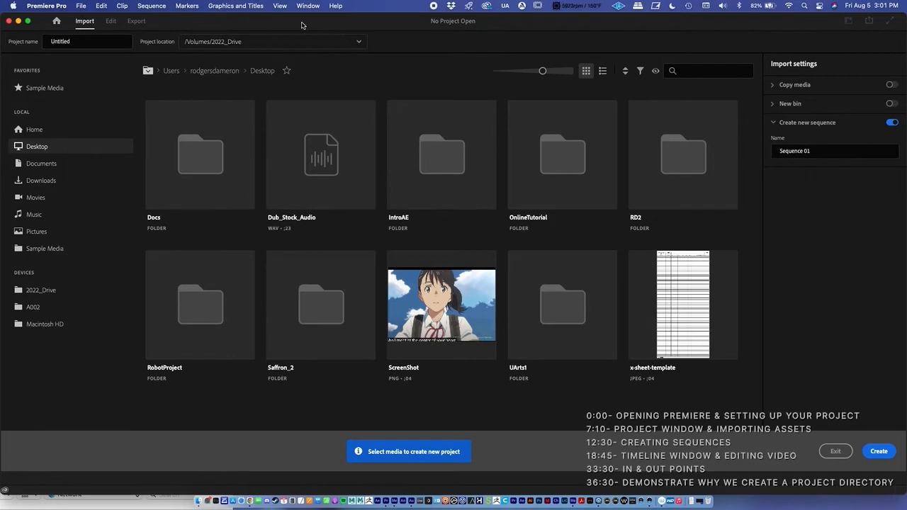
Minimize the project window and create a desktop folder named Youtube_Dem0
left_click_drag(303, 24, 295, 148)
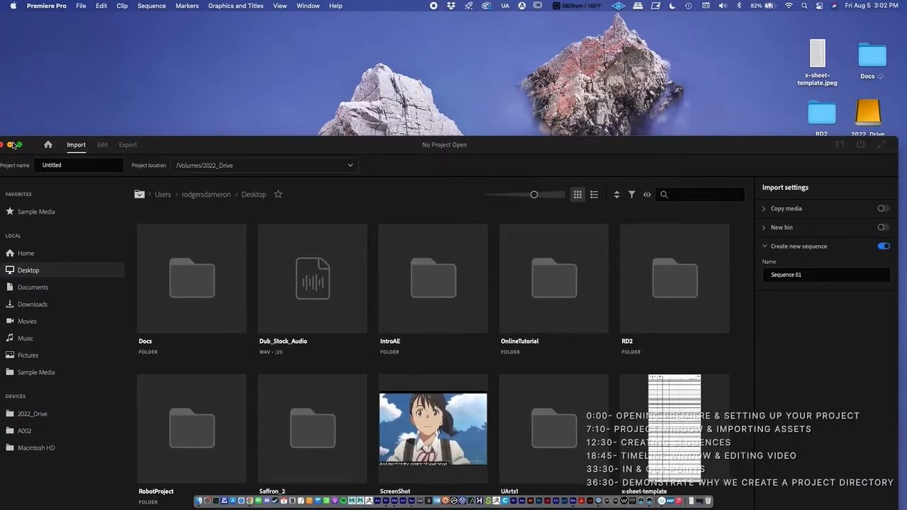
left_click(10, 146)
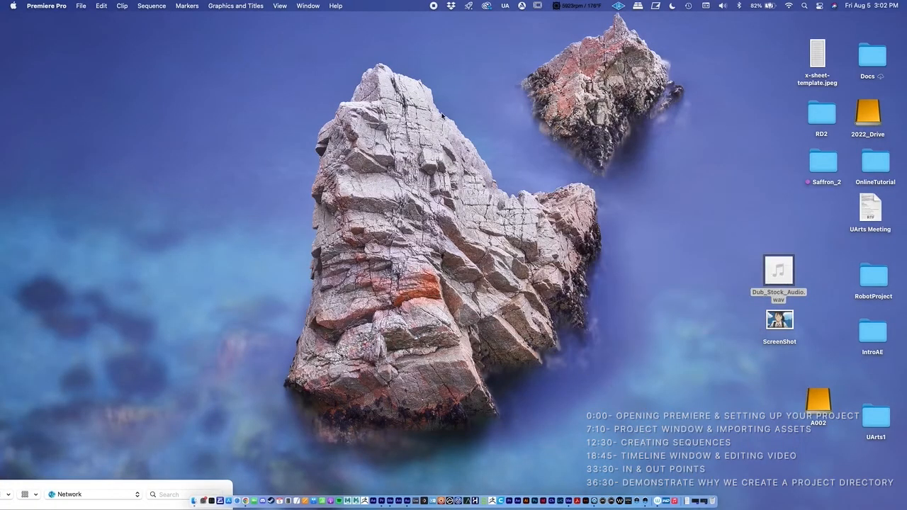
right_click(630, 129)
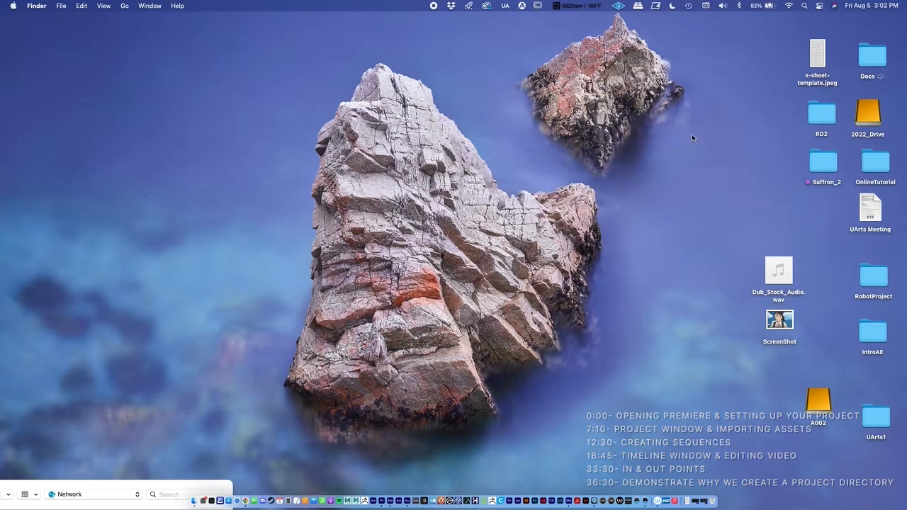
right_click(691, 134)
left_click(692, 139)
type("Youtube_Demp")
key("BackSpace")
type("0")
key("Return")
Correct the new desktop folder's name to Youtube_Demo
double_click(703, 159)
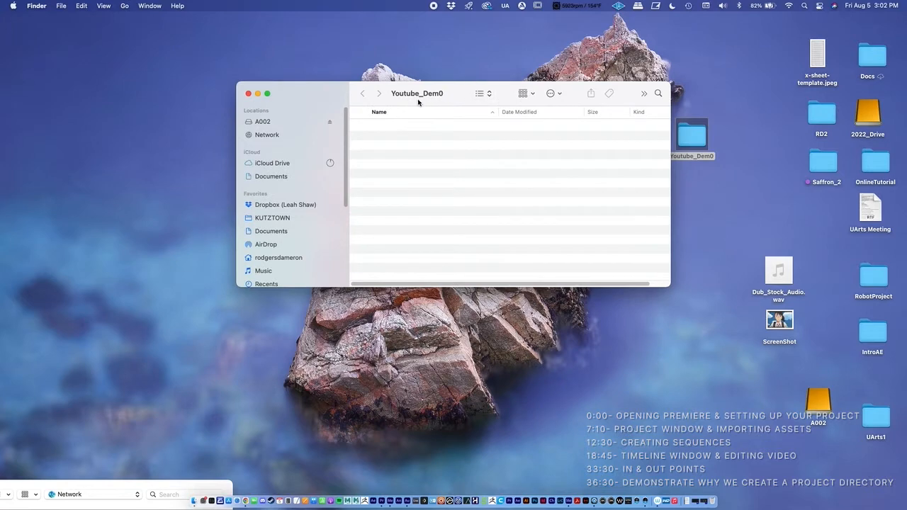
left_click(252, 94)
right_click(699, 156)
left_click(714, 214)
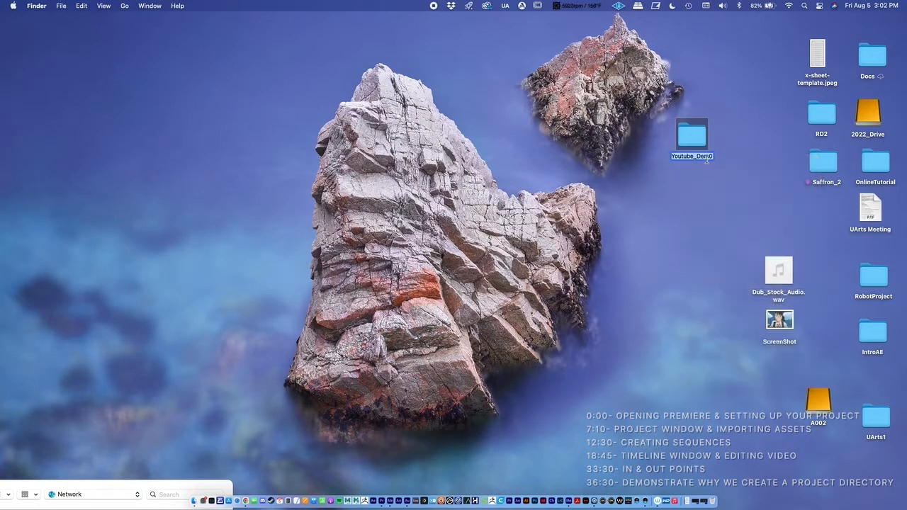
left_click_drag(708, 157, 714, 157)
type("o")
key("Return")
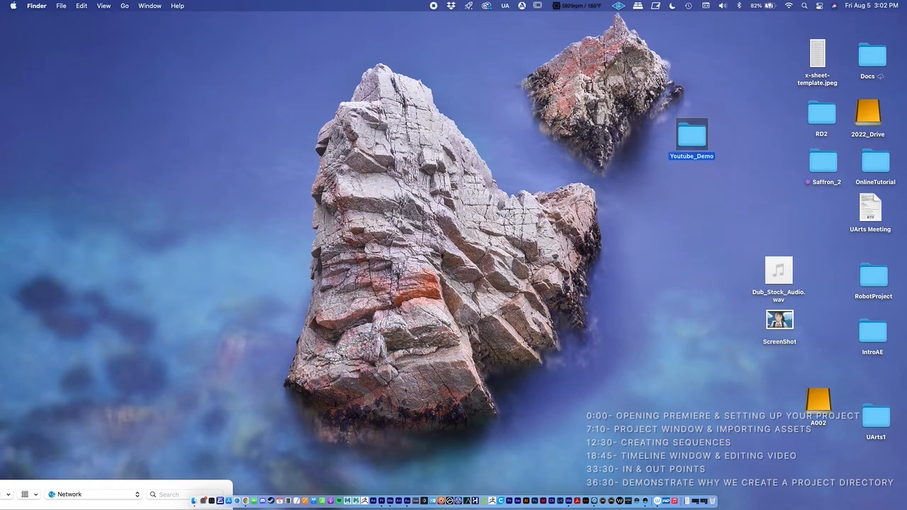
left_click_drag(691, 134, 683, 141)
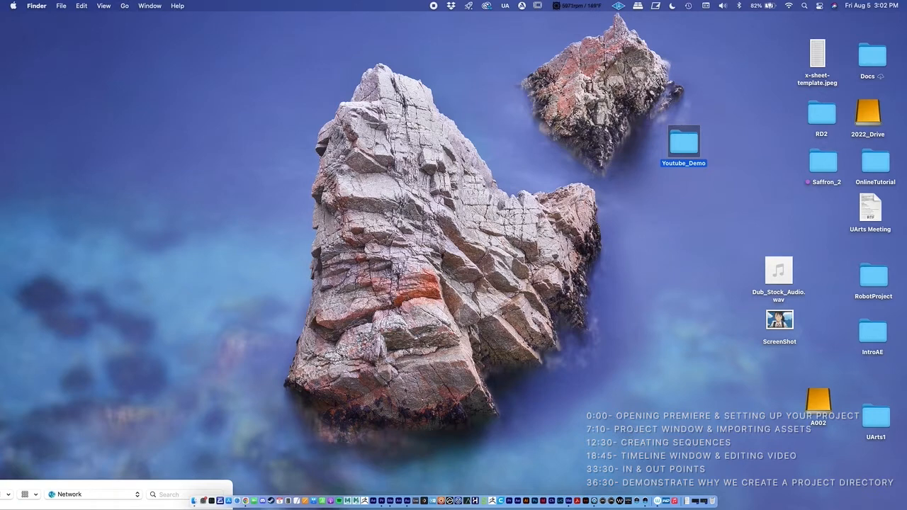
left_click(383, 500)
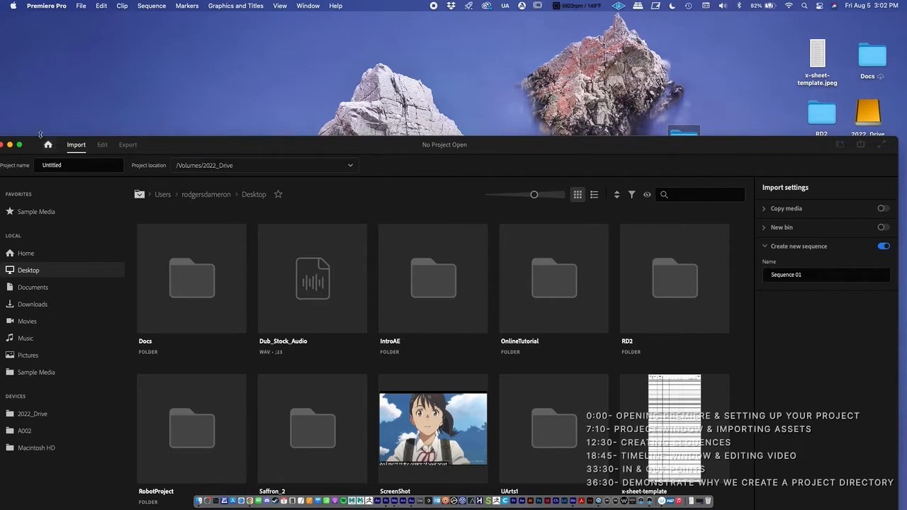
left_click(10, 145)
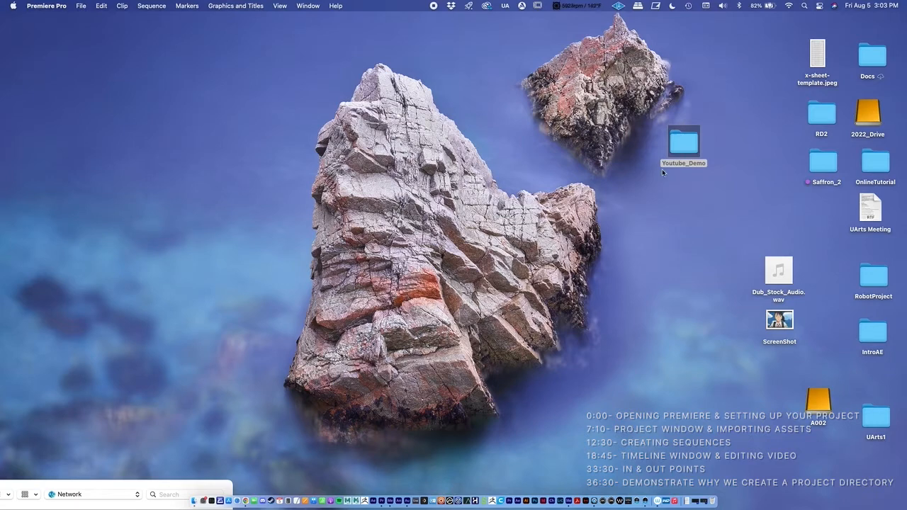
left_click(681, 164)
left_click_drag(681, 163, 677, 147)
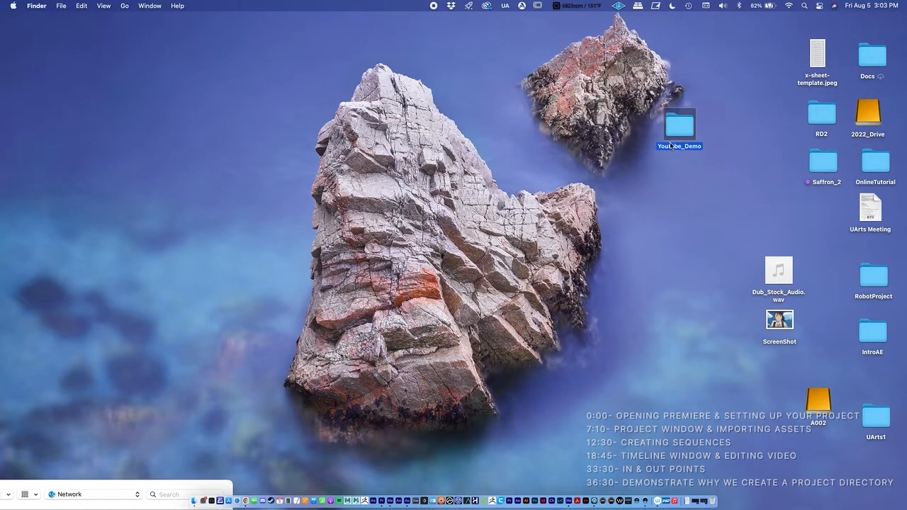
left_click_drag(679, 128, 672, 136)
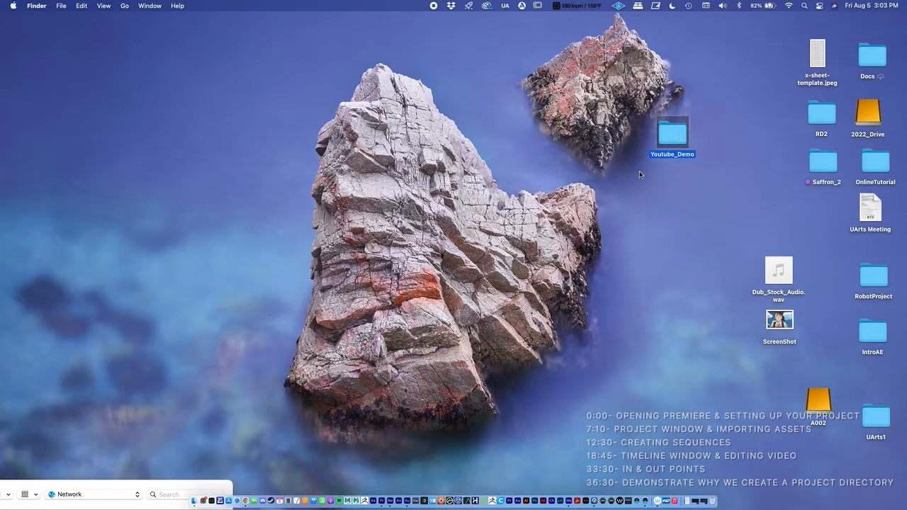
left_click_drag(679, 131, 678, 139)
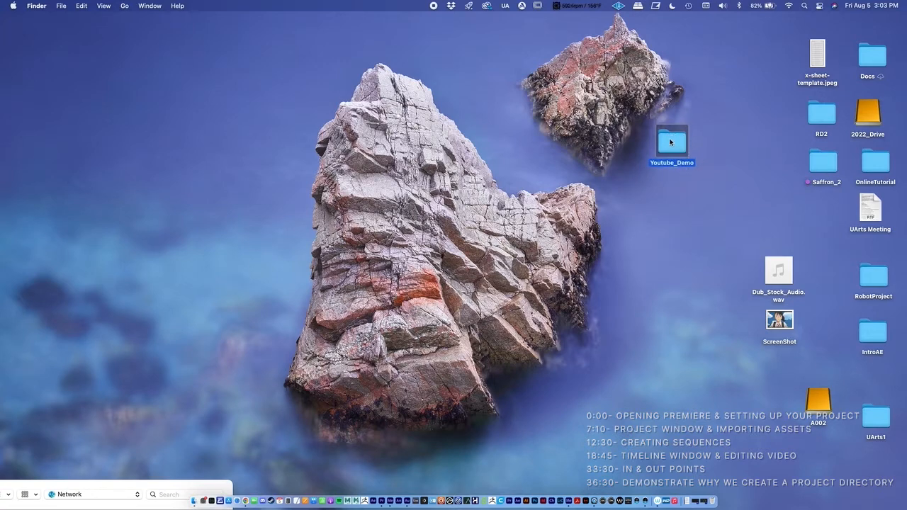
Open the Youtube_Demo folder and create a subfolder named Vid inside it
double_click(670, 145)
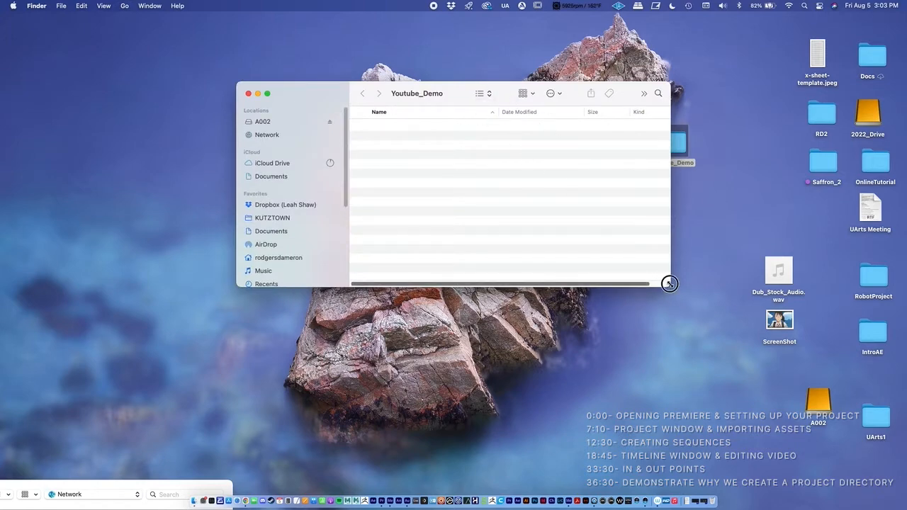
left_click_drag(668, 283, 660, 360)
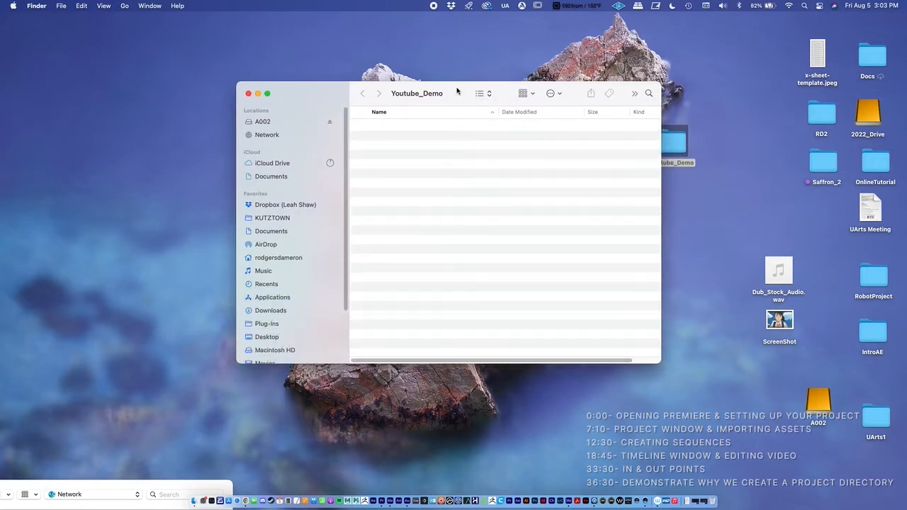
left_click_drag(455, 89, 372, 88)
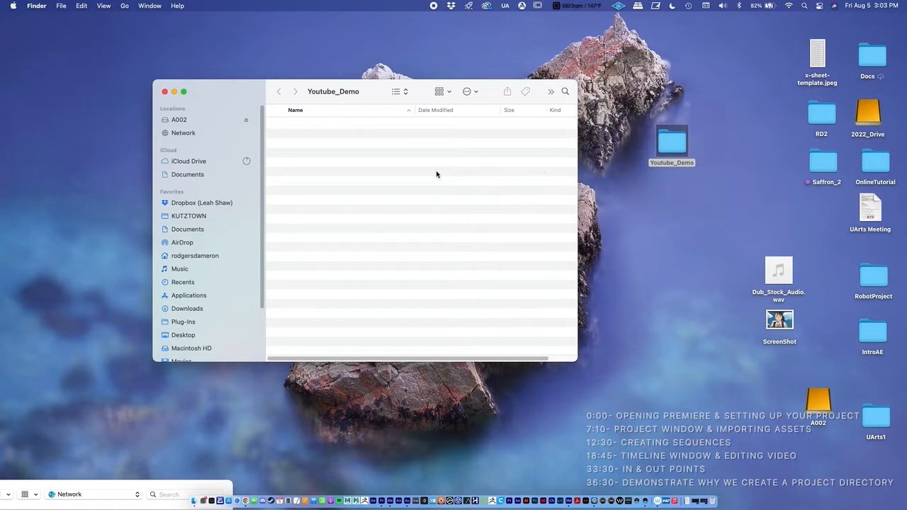
right_click(324, 149)
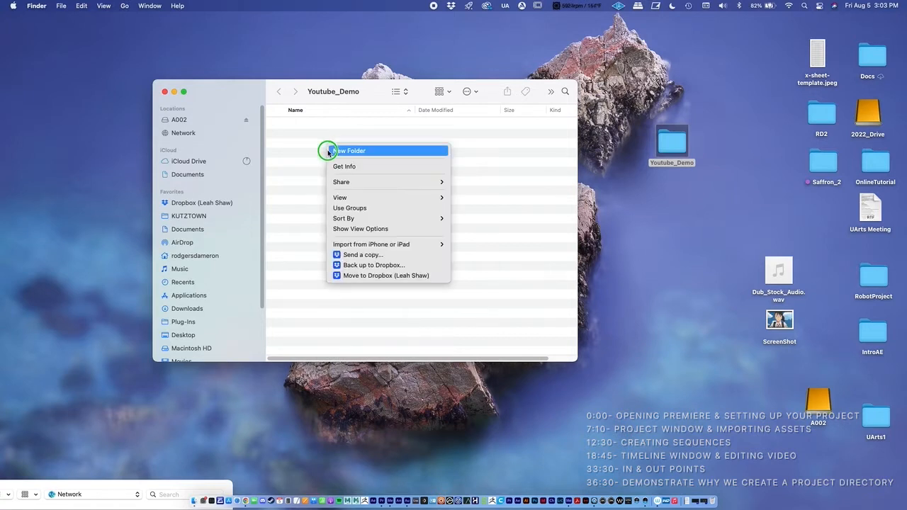
left_click(328, 150)
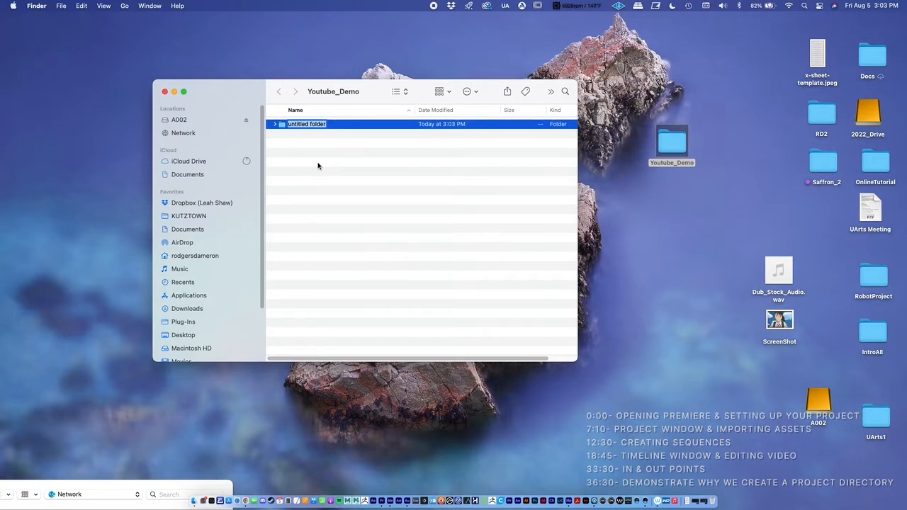
type("Vid")
key("Return")
Create a second subfolder named Audio in the Youtube_Demo folder
left_click(309, 158)
right_click(312, 152)
left_click(312, 153)
type("Audio")
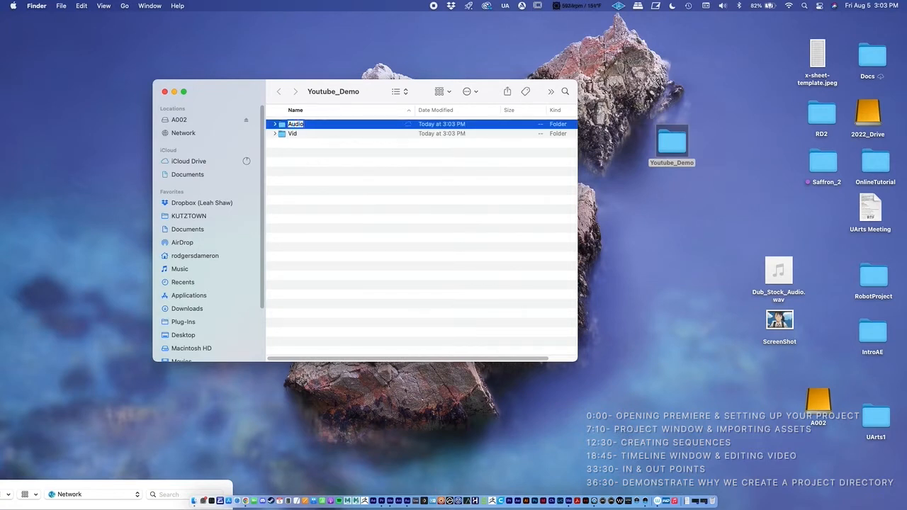
key("Return")
Add a third subfolder named Images alongside the Audio and Vid folders
right_click(312, 175)
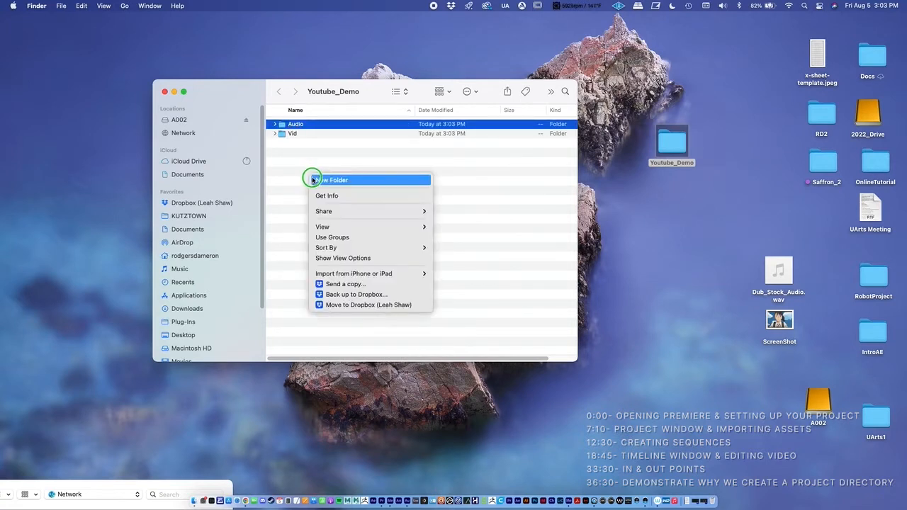
left_click(331, 180)
type("Images")
key("Return")
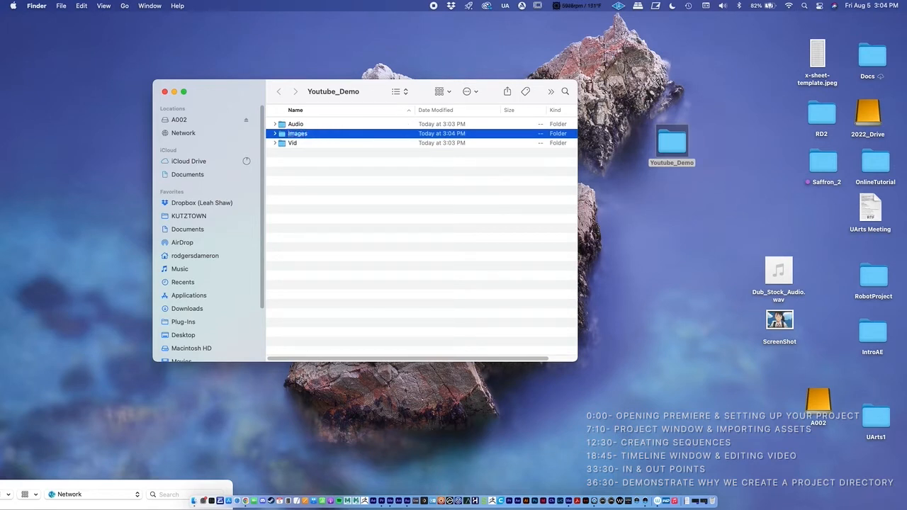
left_click(333, 186)
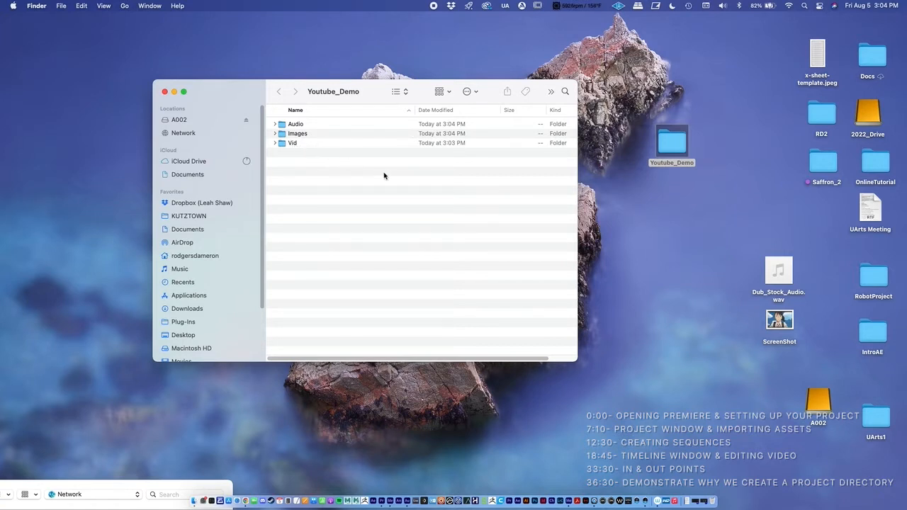
left_click_drag(368, 91, 360, 73)
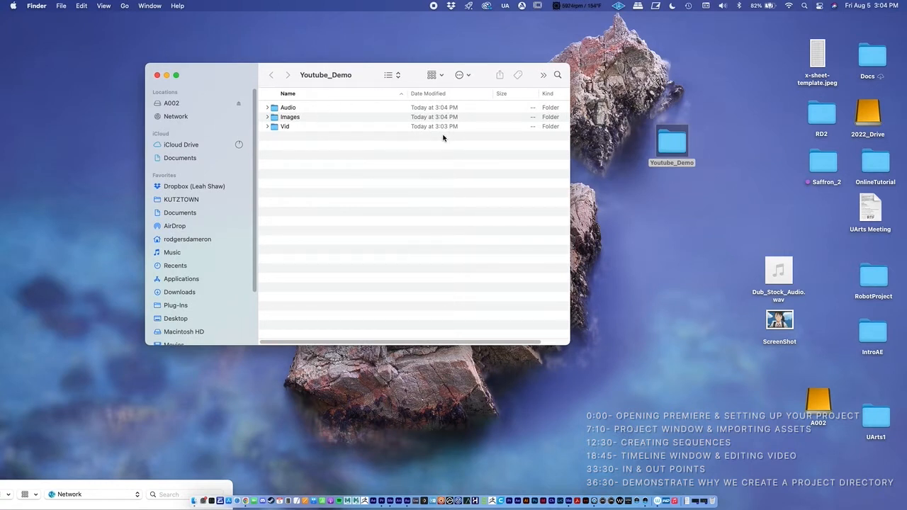
left_click_drag(658, 146, 681, 139)
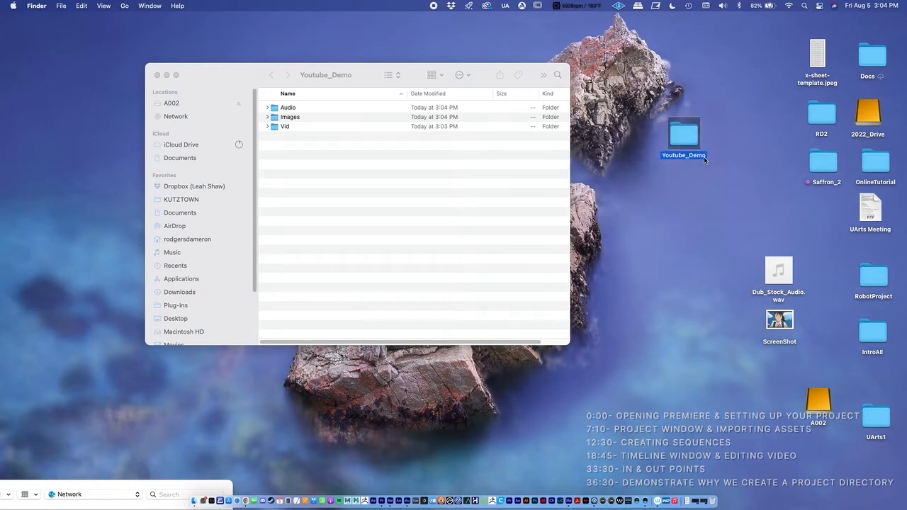
left_click(291, 116)
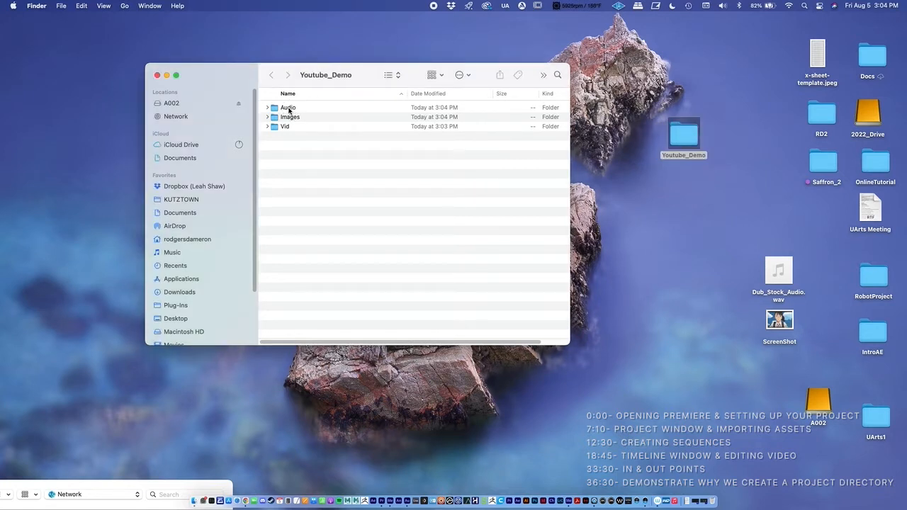
left_click(289, 108)
left_click(290, 118)
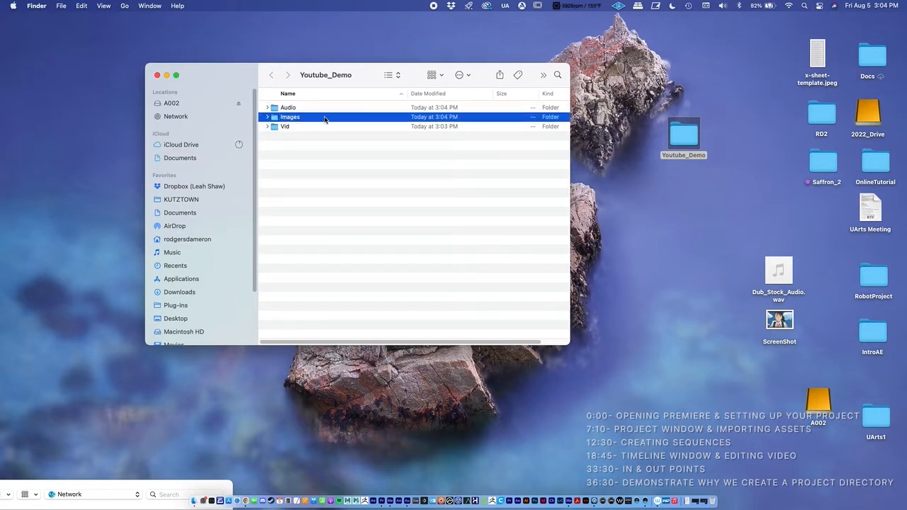
left_click(285, 127)
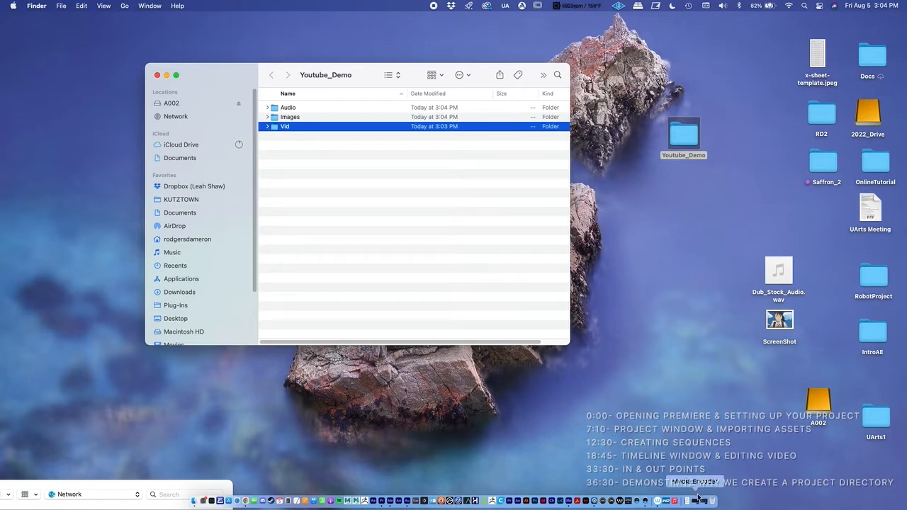
Switch to Adobe Premiere Pro 2022 and set the new project's location to the Youtube_Demo folder on the Desktop
left_click(394, 490)
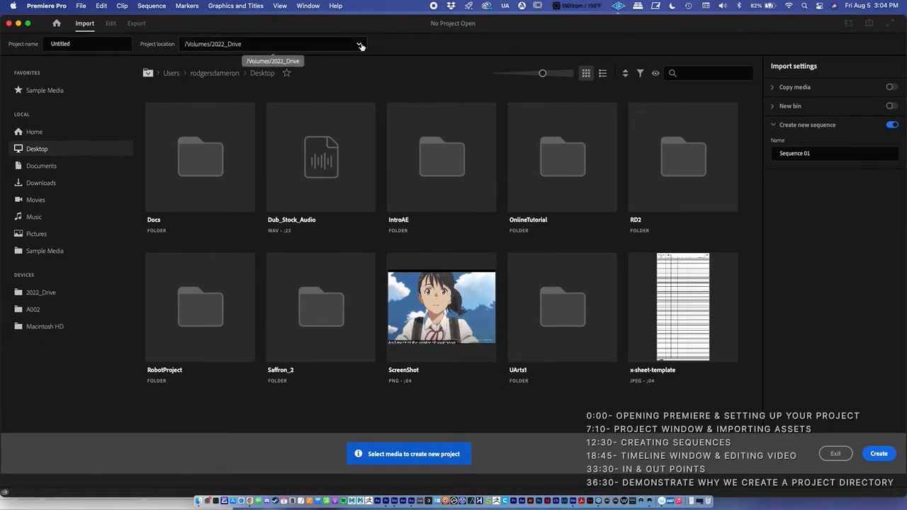
left_click(237, 45)
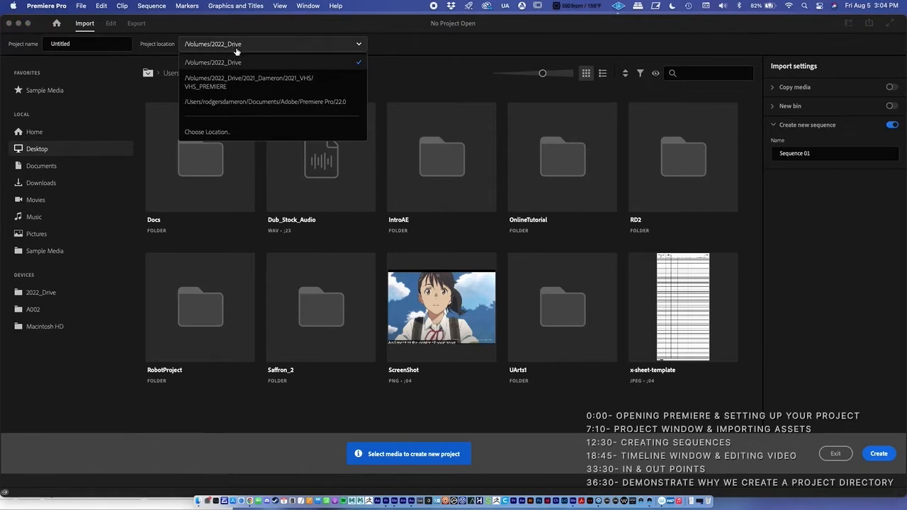
left_click(217, 128)
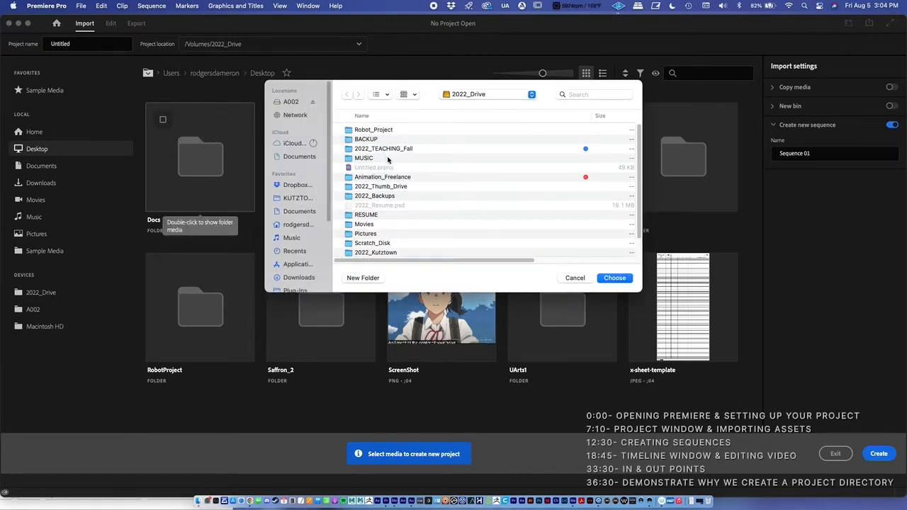
scroll(297, 250, "down", 5)
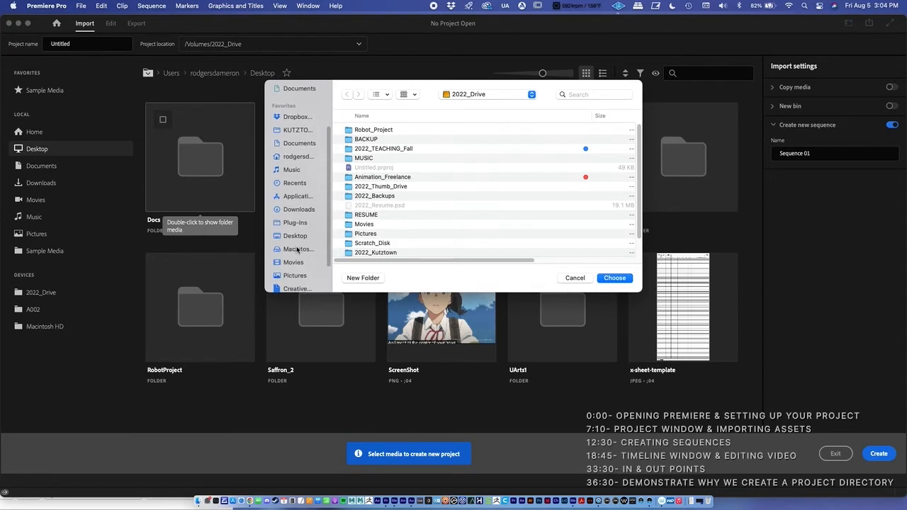
left_click(295, 232)
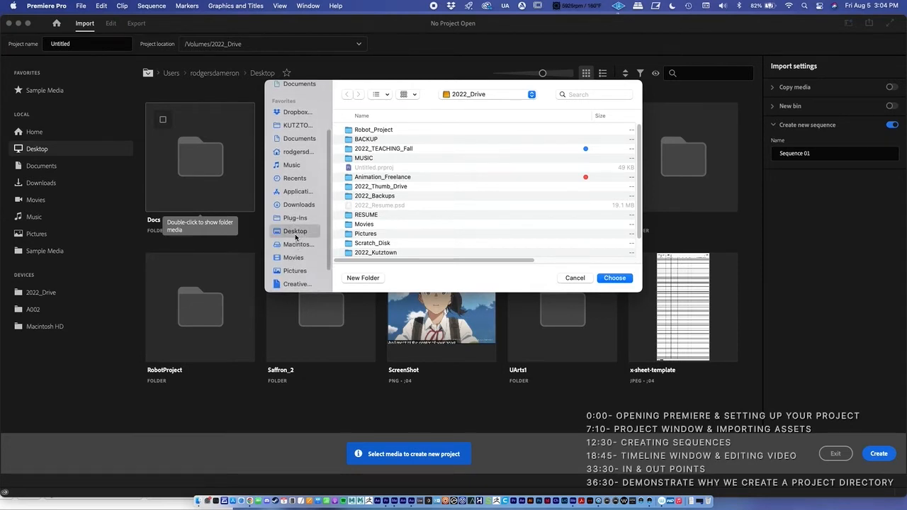
left_click(375, 132)
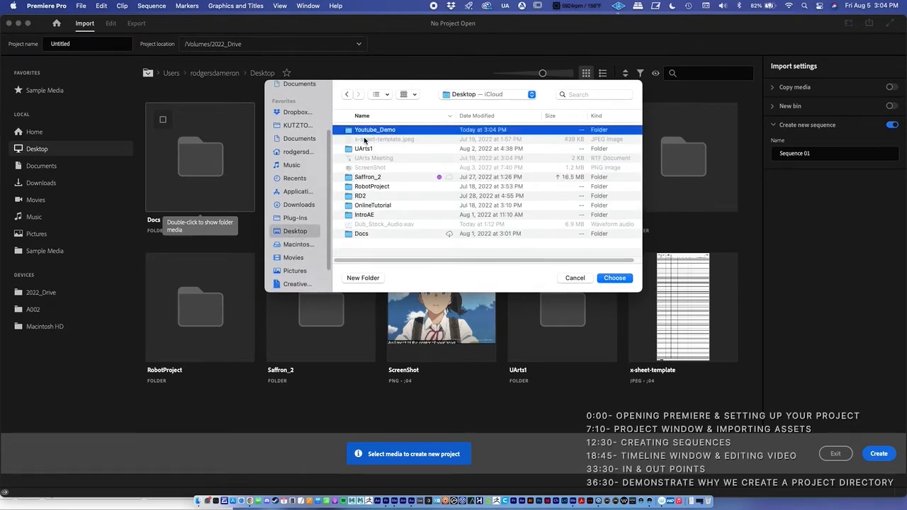
left_click(614, 278)
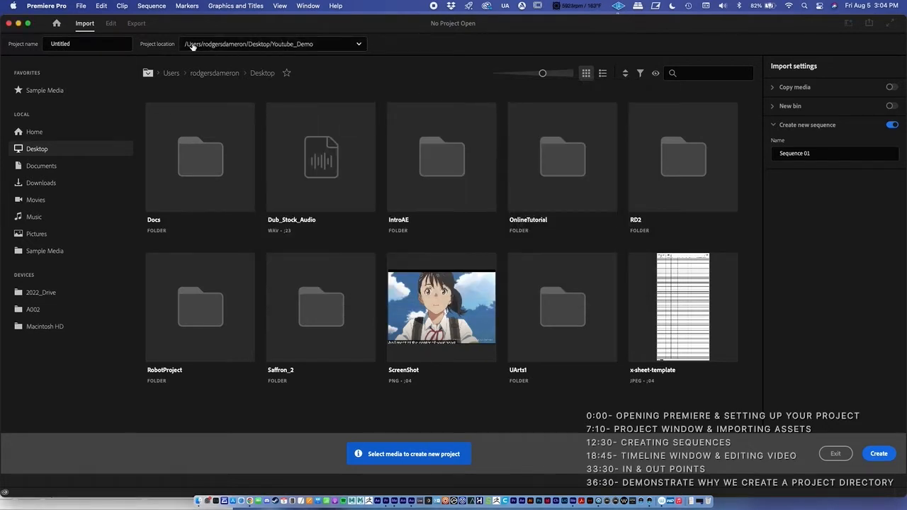
Name the project Interface_v1 and create it
left_click_drag(76, 47, 42, 45)
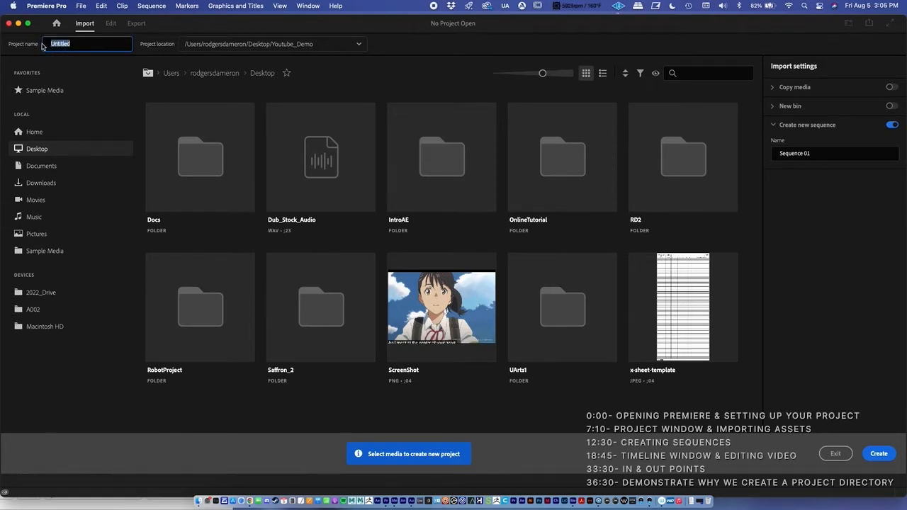
type("Interface_v1")
left_click(872, 452)
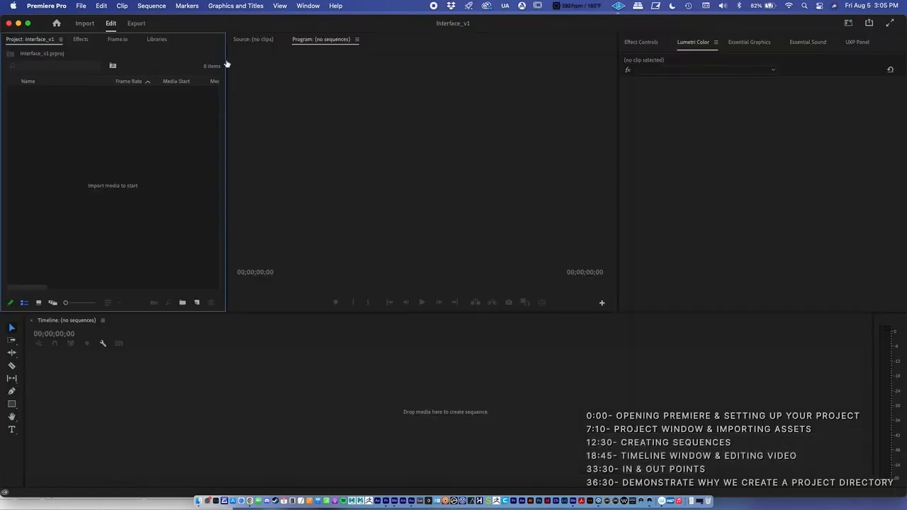
Minimize the Premiere Pro window and locate the saved Interface_v1.prproj file in the Youtube_Demo folder
left_click(38, 38)
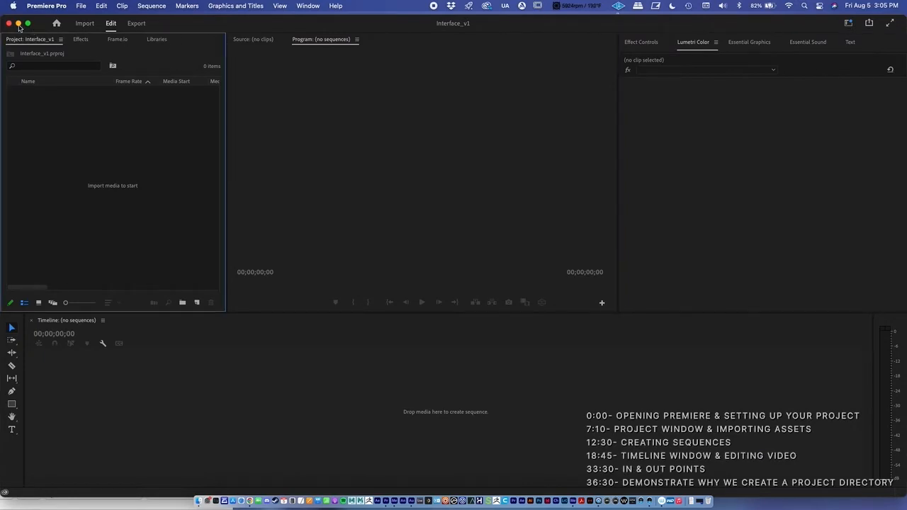
left_click(19, 24)
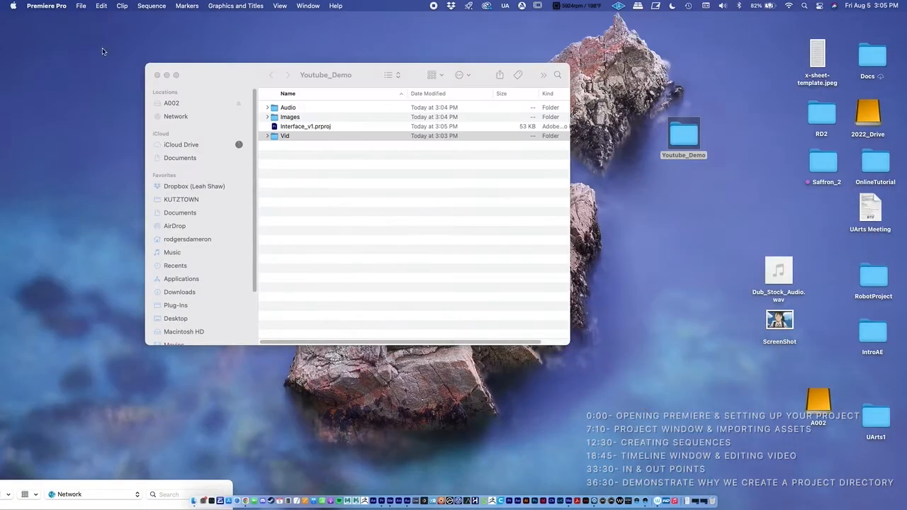
left_click(684, 136)
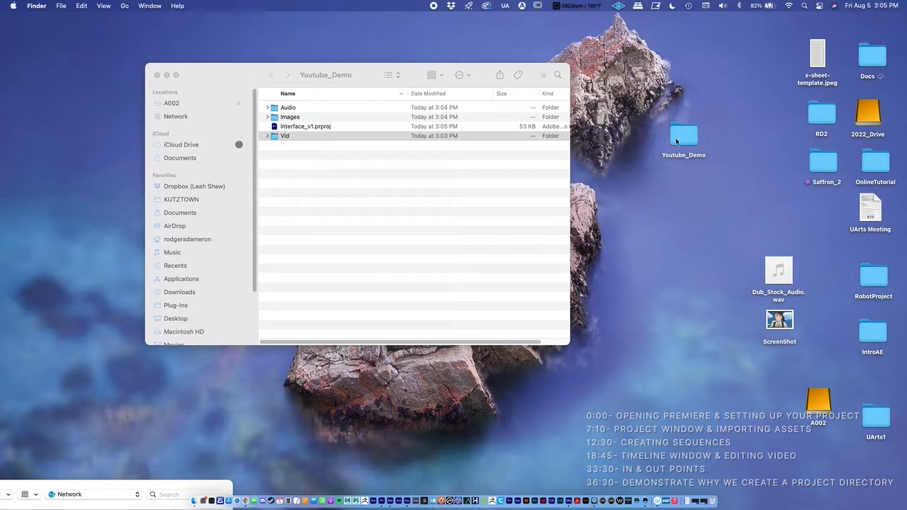
left_click_drag(684, 136, 692, 138)
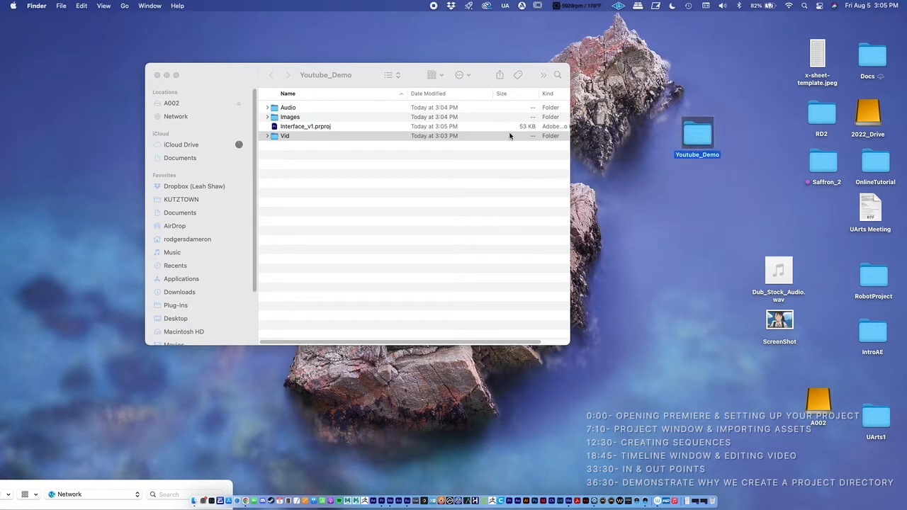
left_click(294, 126)
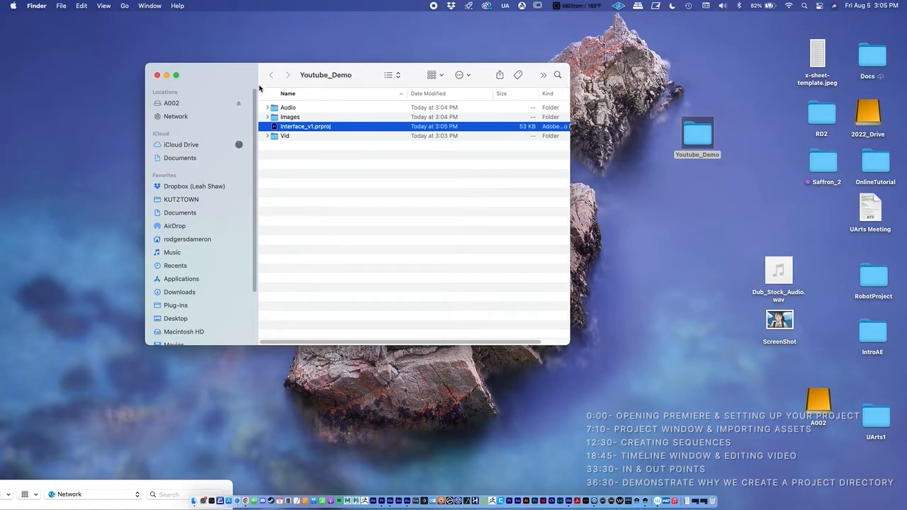
left_click_drag(239, 73, 232, 45)
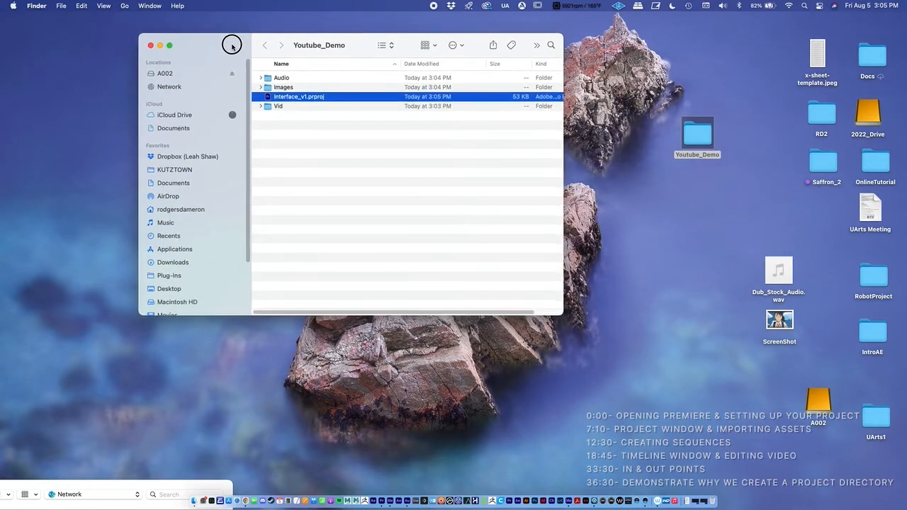
left_click(695, 236)
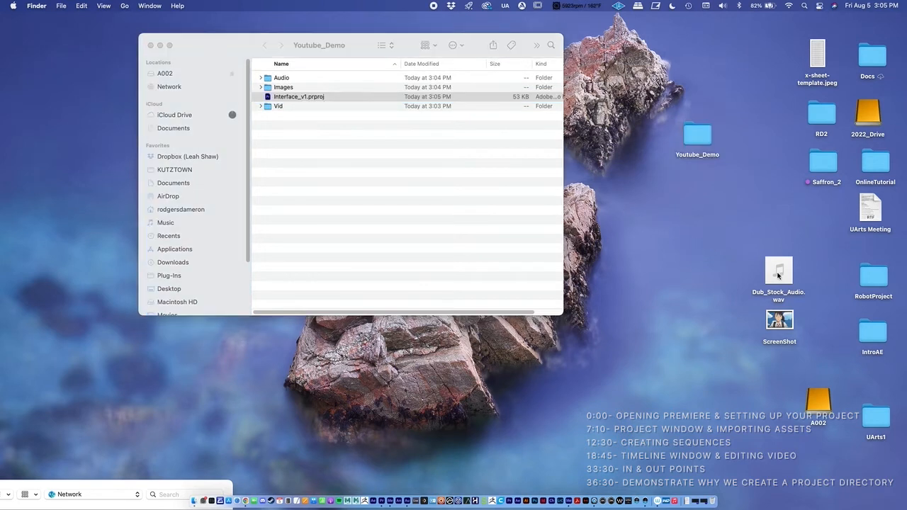
Move Dub_Stock_Audio.wav from the desktop into the Audio folder inside Youtube_Demo
left_click(779, 273)
left_click_drag(782, 284, 724, 224)
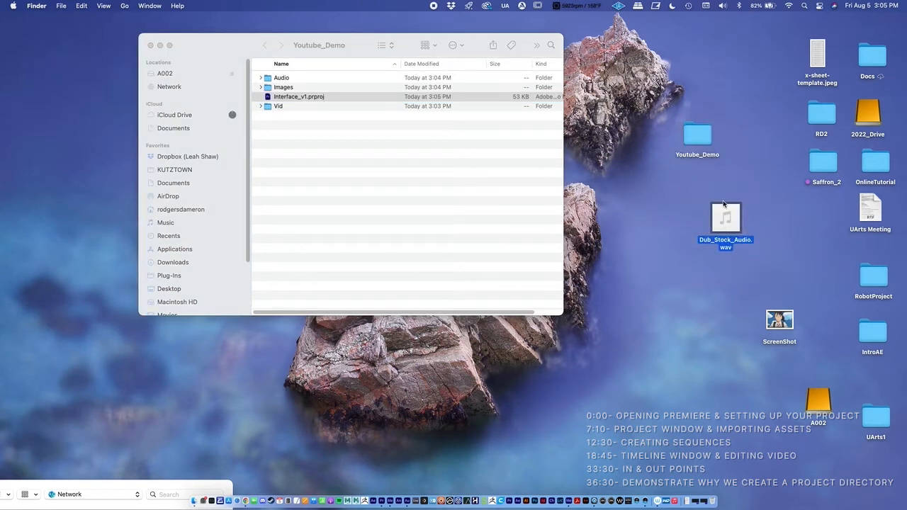
left_click(684, 228)
mouse_move(730, 229)
left_click(263, 79)
mouse_move(726, 230)
left_click_drag(725, 229, 284, 78)
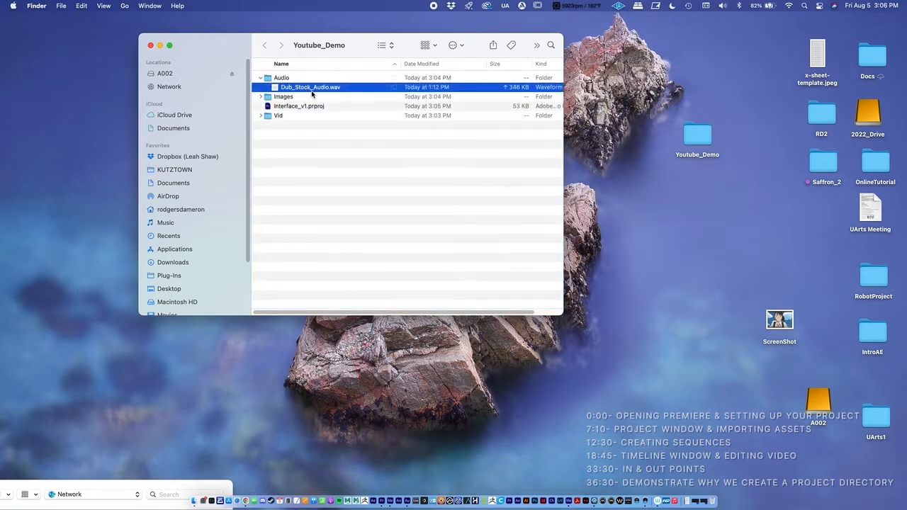
Preview the ScreenShot image on the desktop, move it into the Images folder and expand that folder
left_click_drag(765, 320, 703, 212)
key("space")
key("space")
left_click_drag(724, 208, 288, 96)
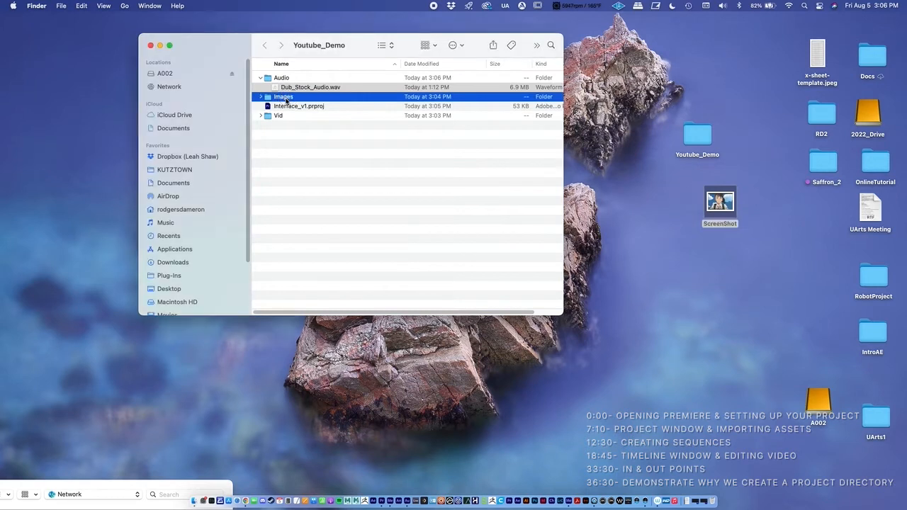
left_click(261, 97)
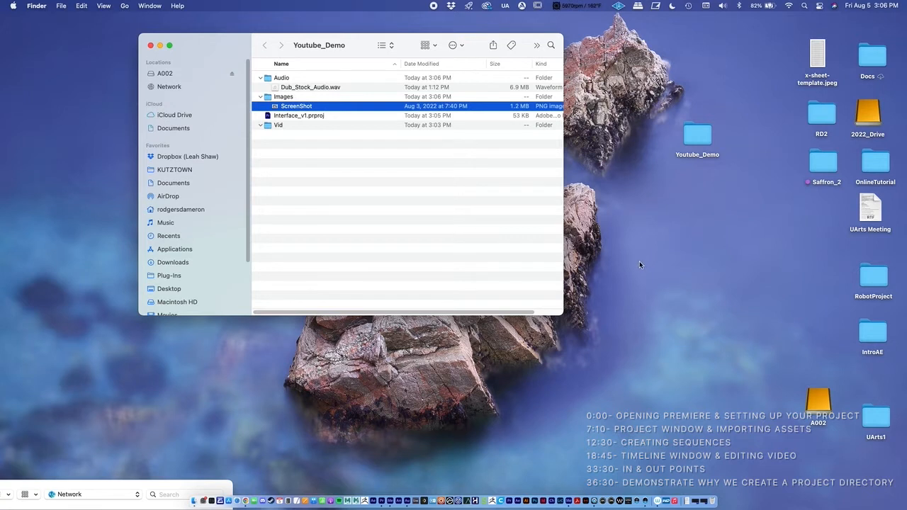
Open the A002 drive below the Youtube_Demo window and preview its clips A002_02281820_C061.mov and A002_02281819_C060.mov
double_click(814, 403)
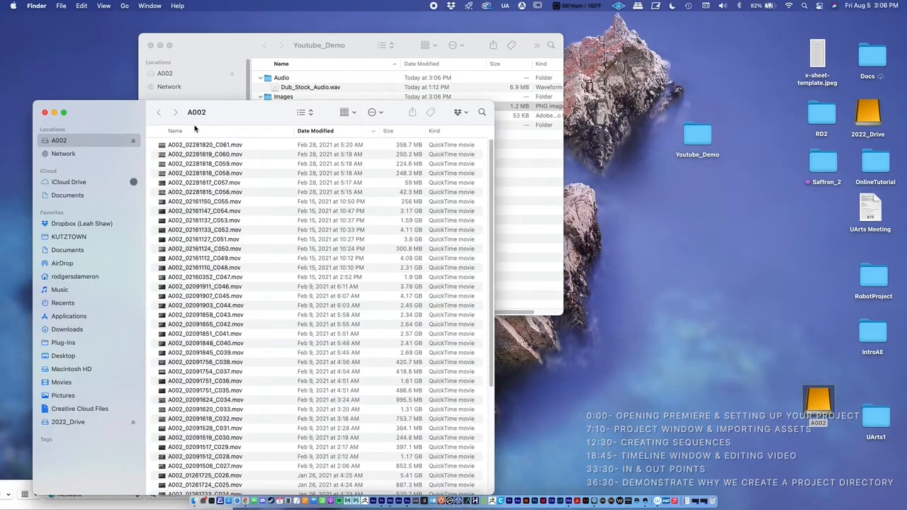
left_click_drag(110, 116, 116, 278)
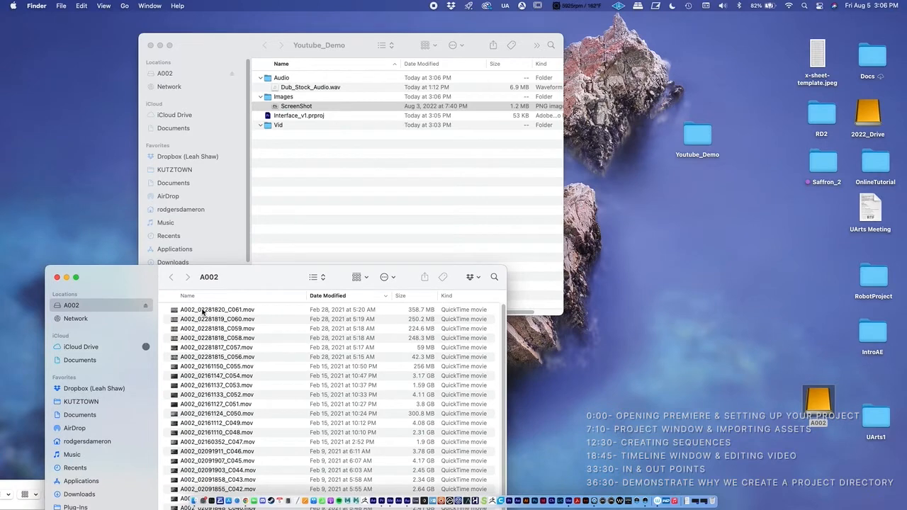
left_click(202, 310)
left_click(203, 319, "shift")
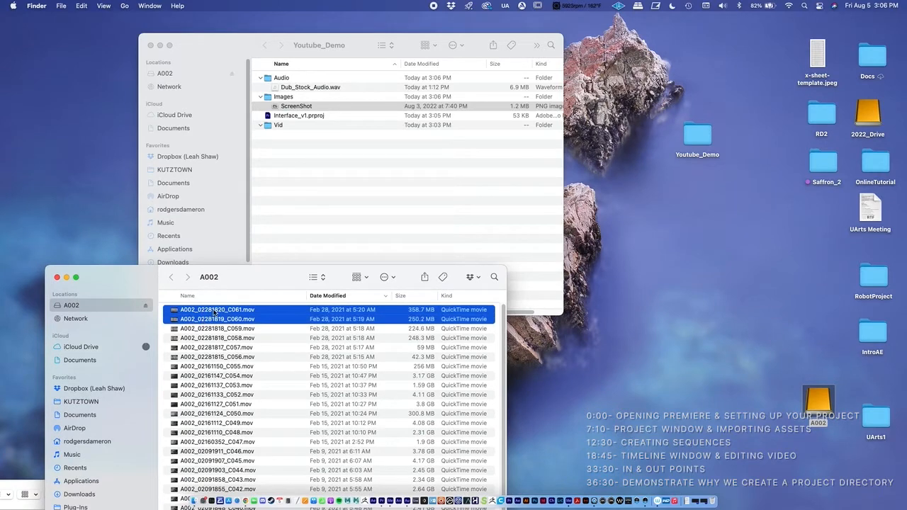
key("space")
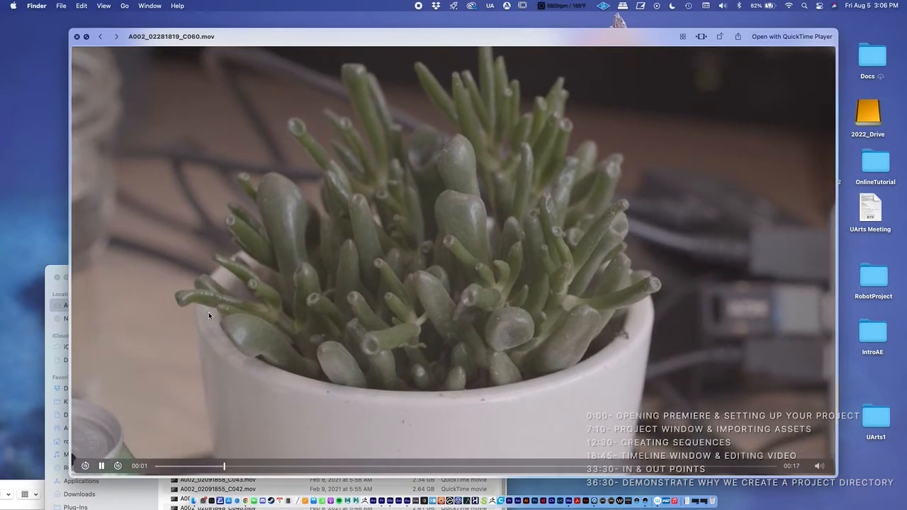
key("space")
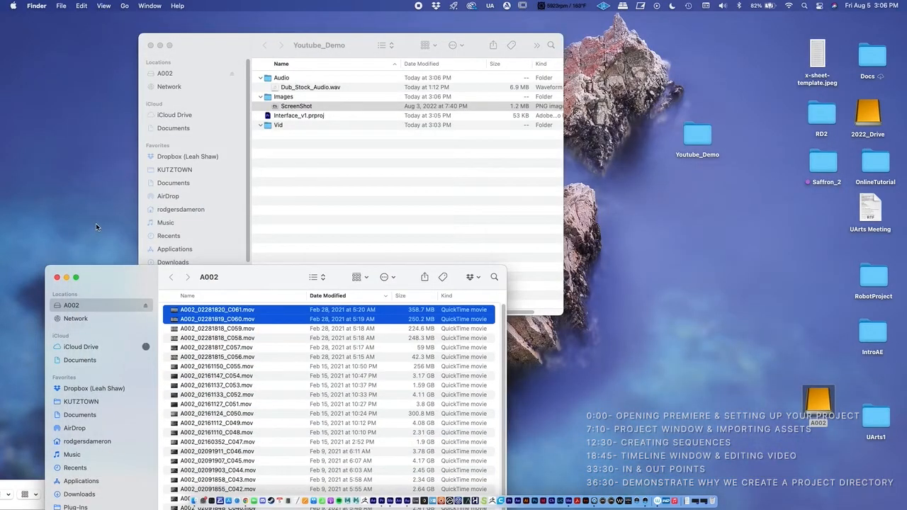
left_click(95, 224)
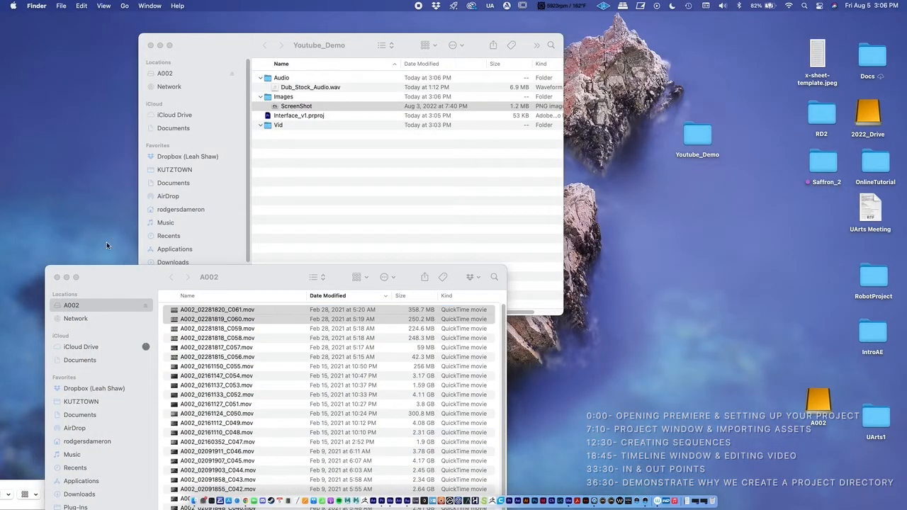
Copy A002_02281820_C061.mov and A002_02281819_C060.mov from the A002 drive into the Vid folder, and close the A002 window
left_click(202, 328)
left_click(202, 327)
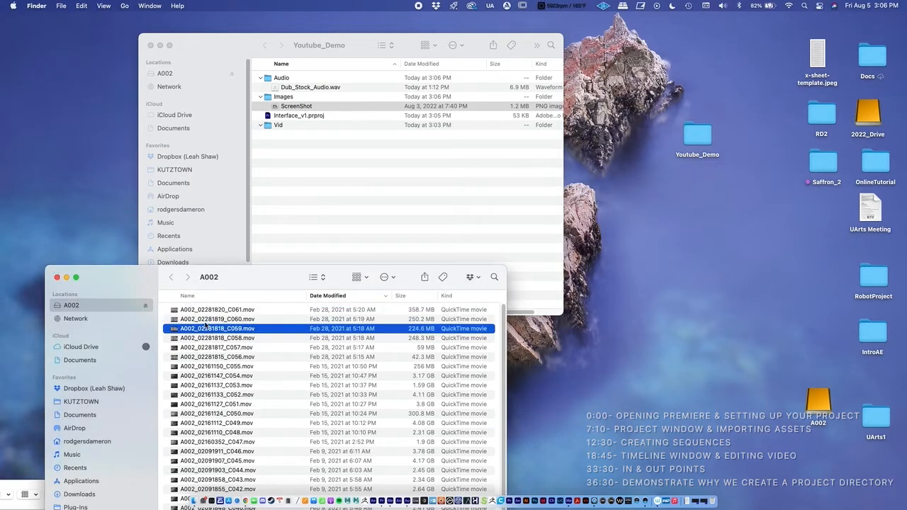
left_click(203, 318)
left_click(203, 312, "shift")
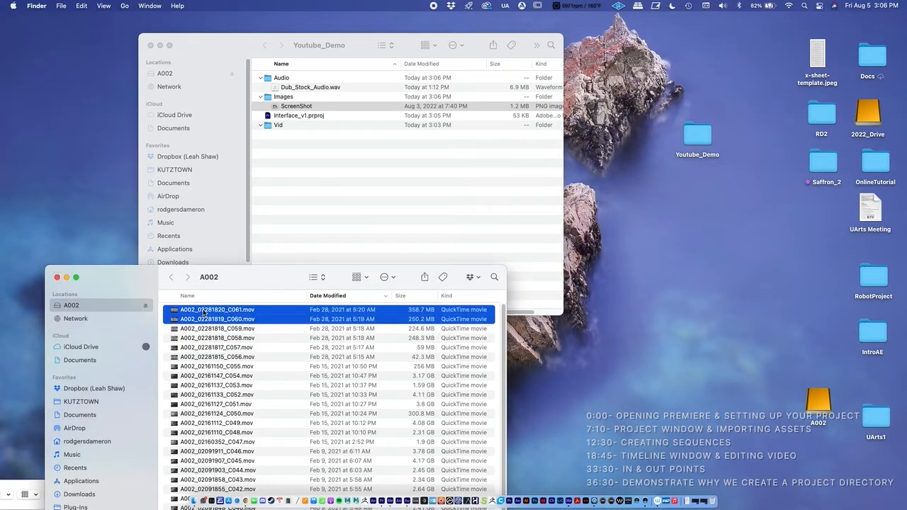
left_click_drag(203, 313, 280, 145)
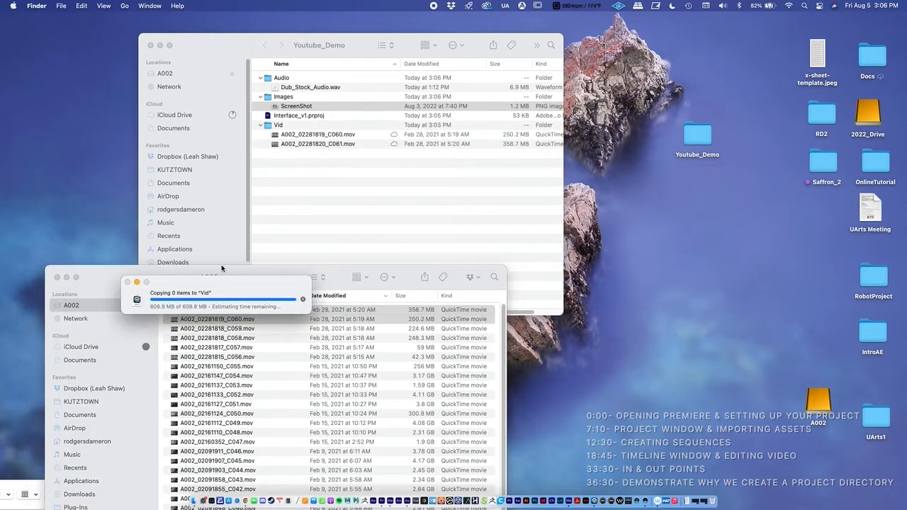
left_click(57, 277)
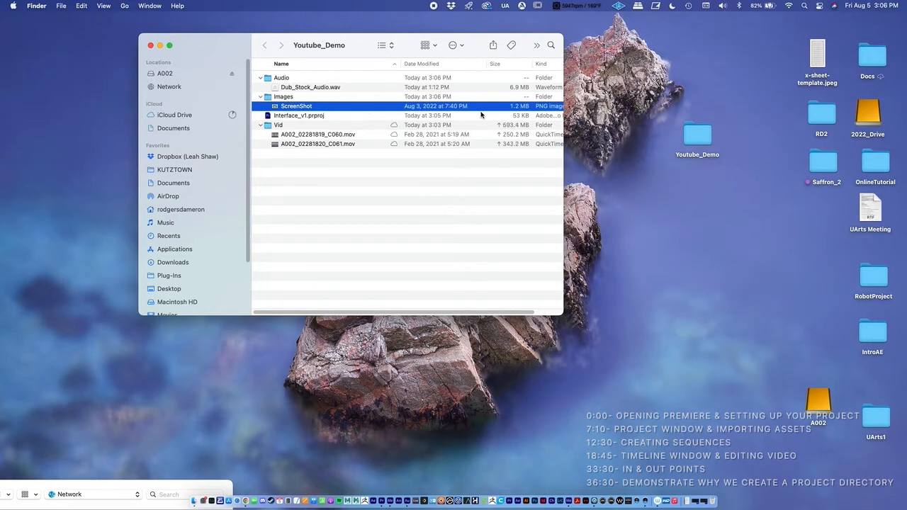
Collapse the Vid, Images and Audio folders in the Youtube_Demo window and reposition the Youtube_Demo folder on the desktop
left_click_drag(680, 137, 719, 125)
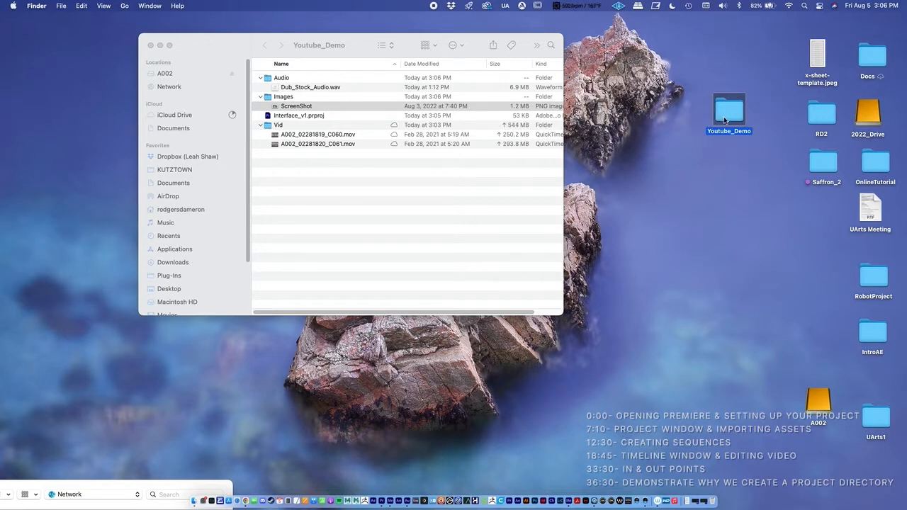
left_click_drag(726, 114, 697, 127)
left_click(260, 125)
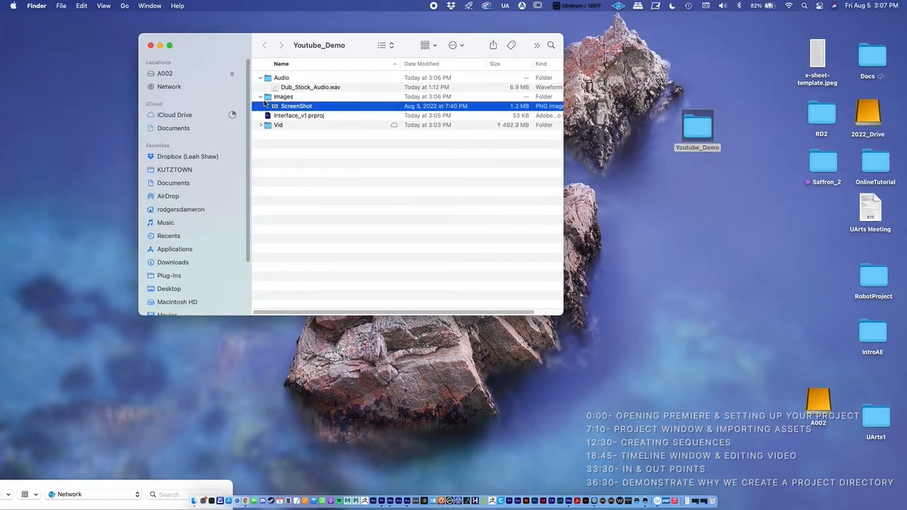
left_click(260, 97)
left_click(261, 77)
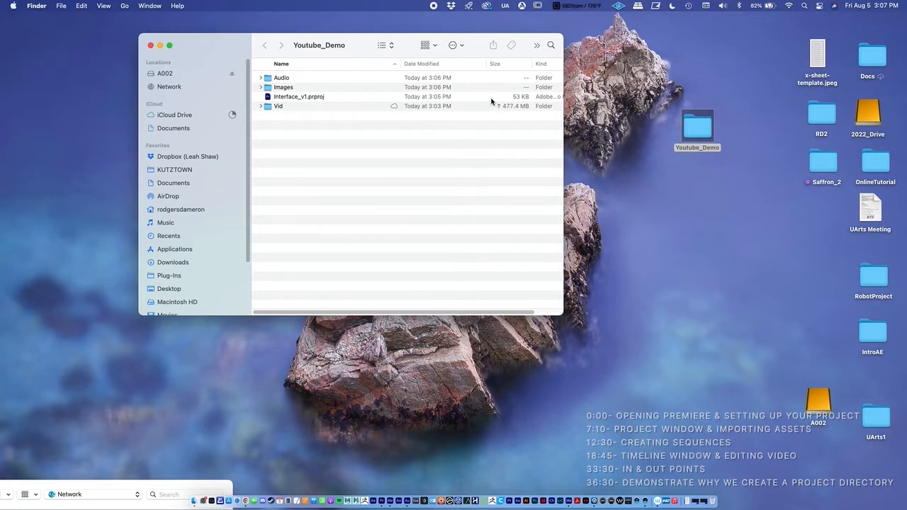
left_click_drag(699, 135, 698, 177)
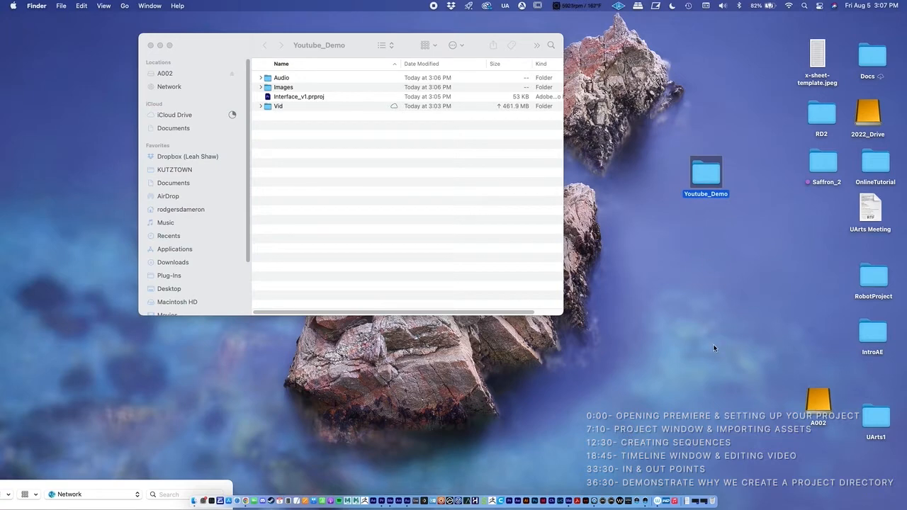
Switch to the Interface_v1 project in Premiere Pro and save it
left_click(706, 500)
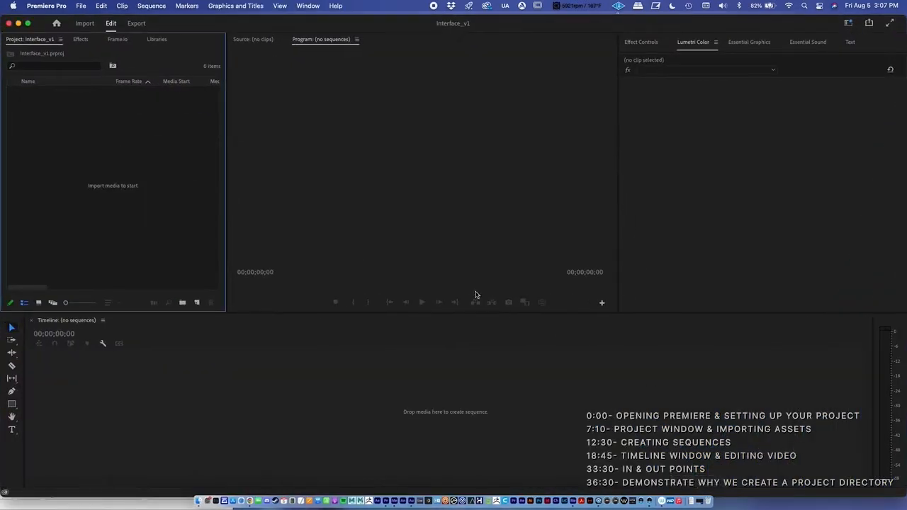
left_click_drag(253, 20, 253, 14)
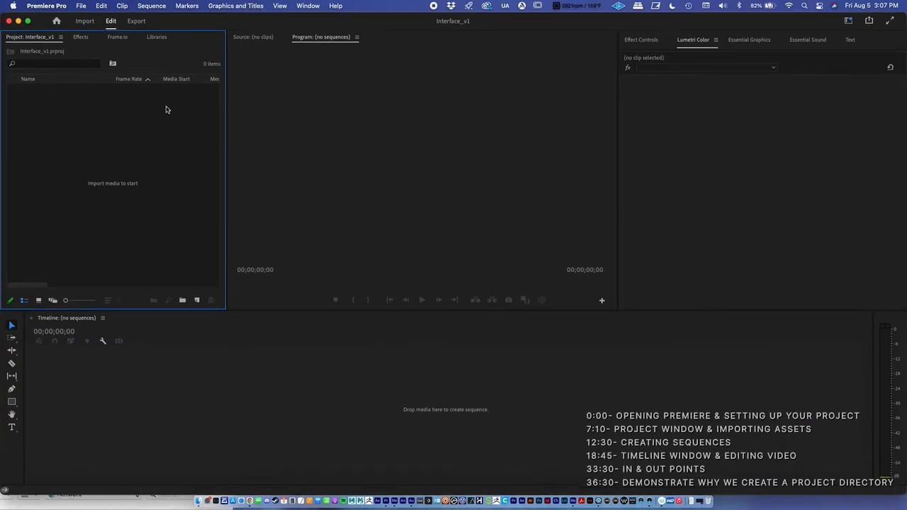
left_click(82, 6)
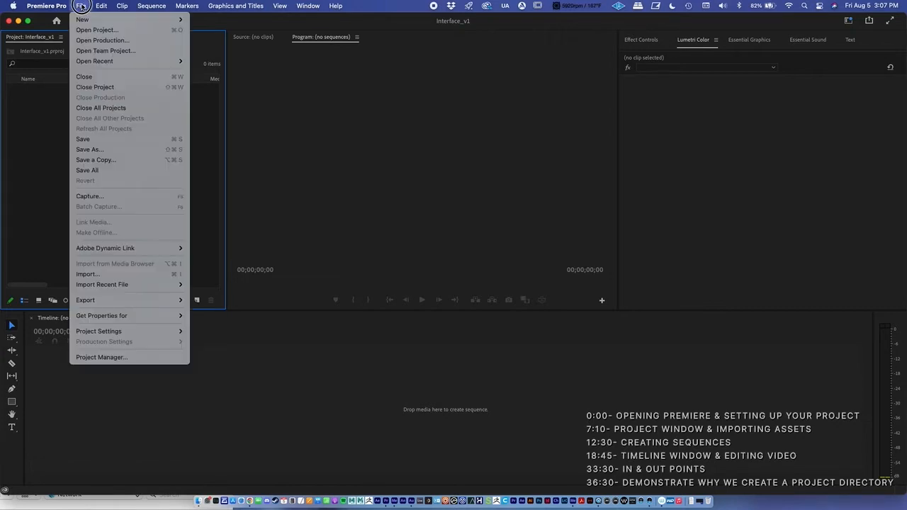
left_click(81, 140)
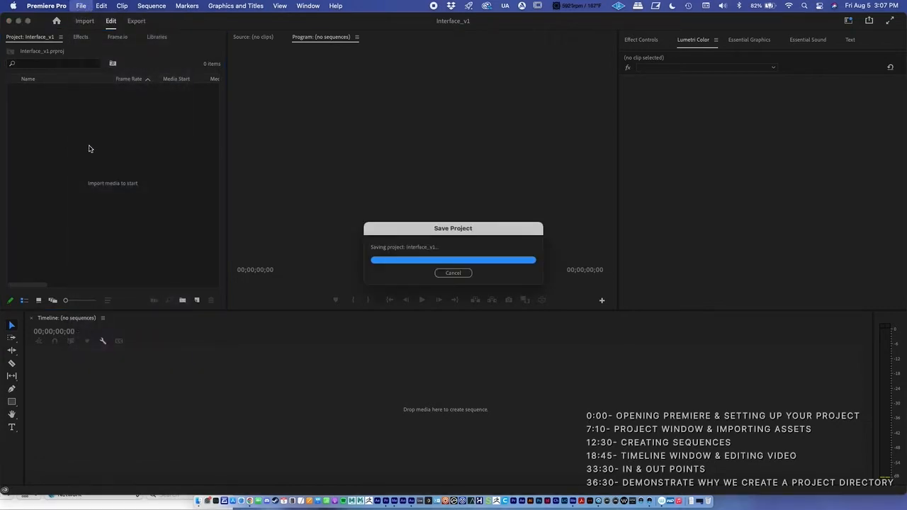
Try to save the project under the new name Interface_v2 in the Youtube_Demo folder
left_click(82, 7)
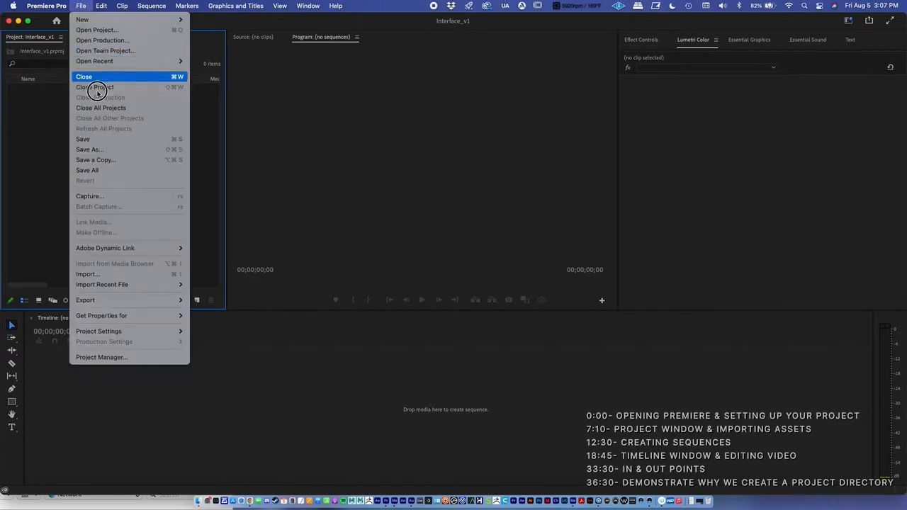
left_click(137, 150)
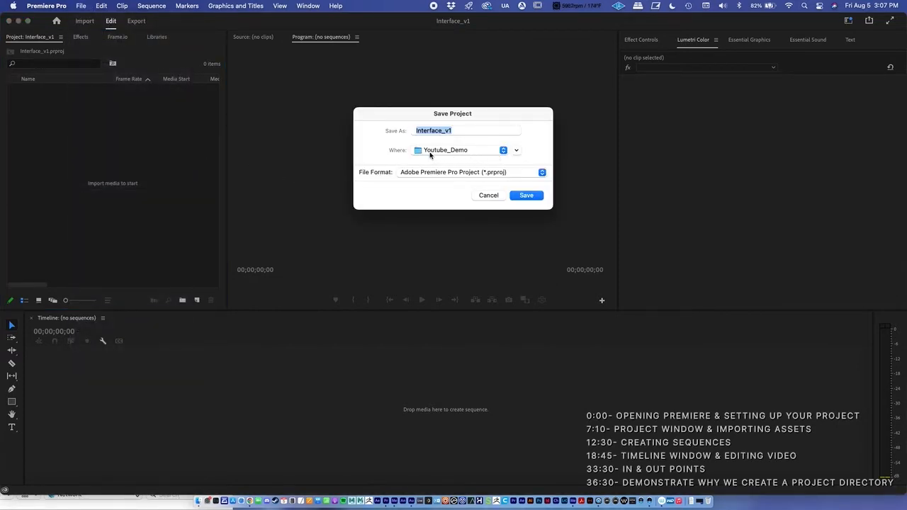
left_click(515, 150)
left_click(516, 151)
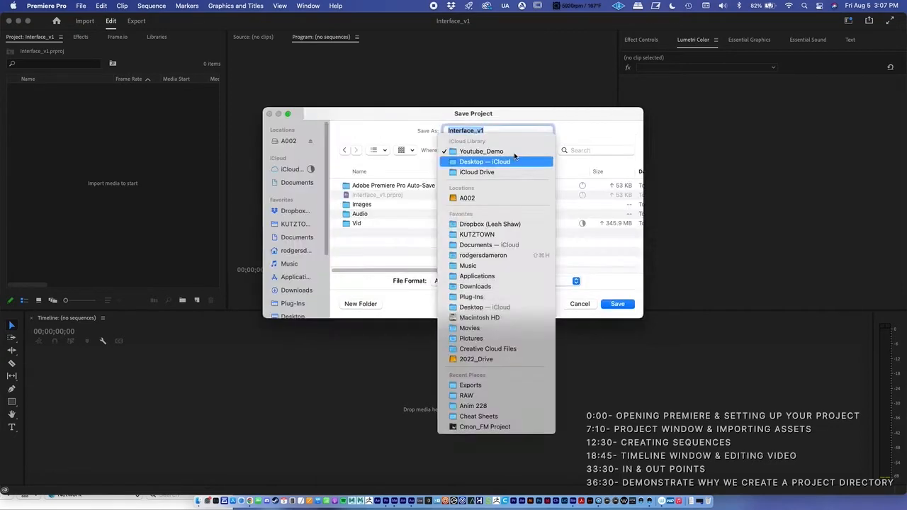
left_click(377, 122)
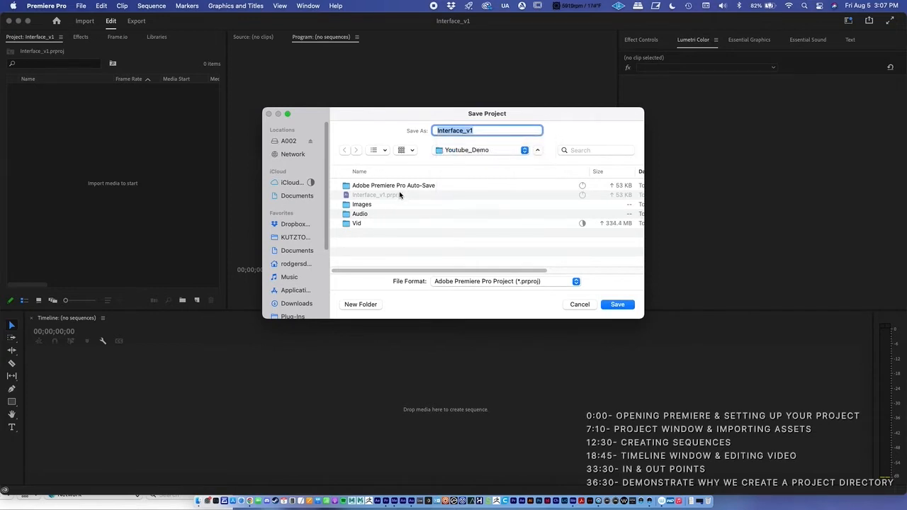
left_click(476, 130)
key("BackSpace")
type("2")
key("Return")
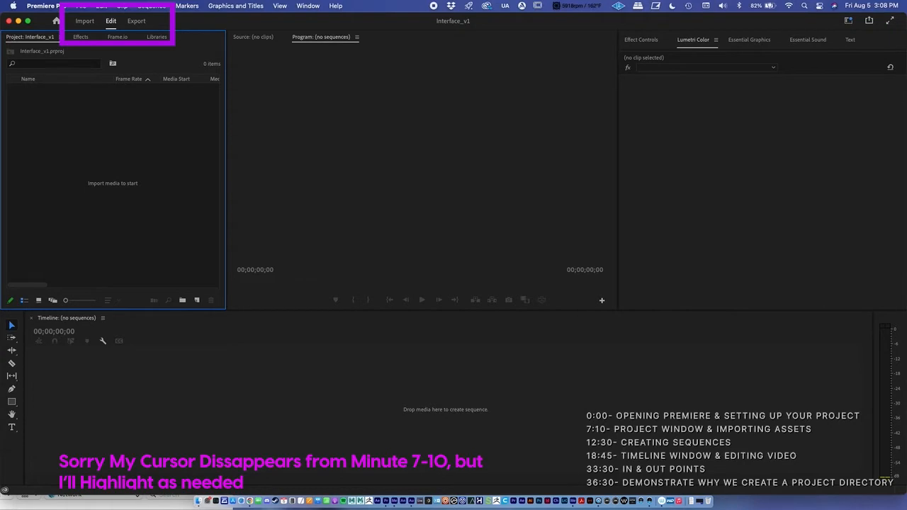
Look at the Import and Export modes, and return to Edit mode with the Project panel shown
left_click(84, 22)
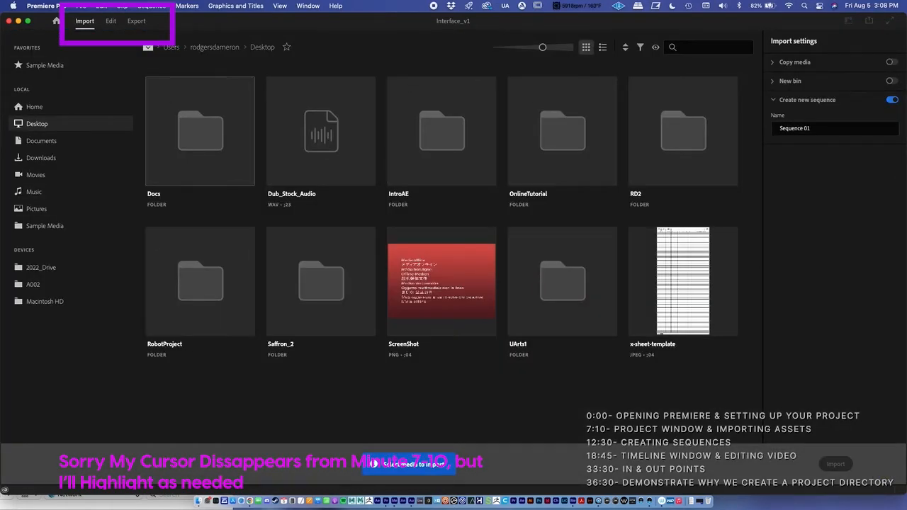
left_click(111, 21)
left_click(136, 21)
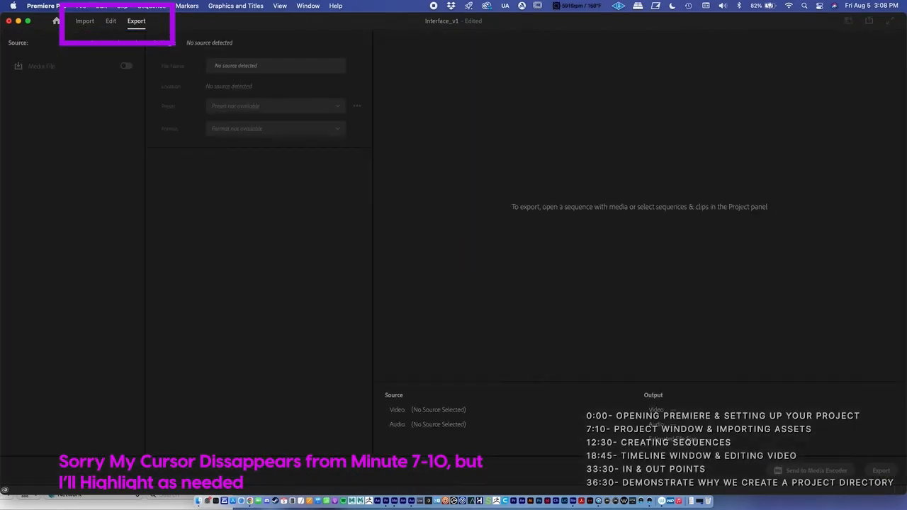
left_click(110, 22)
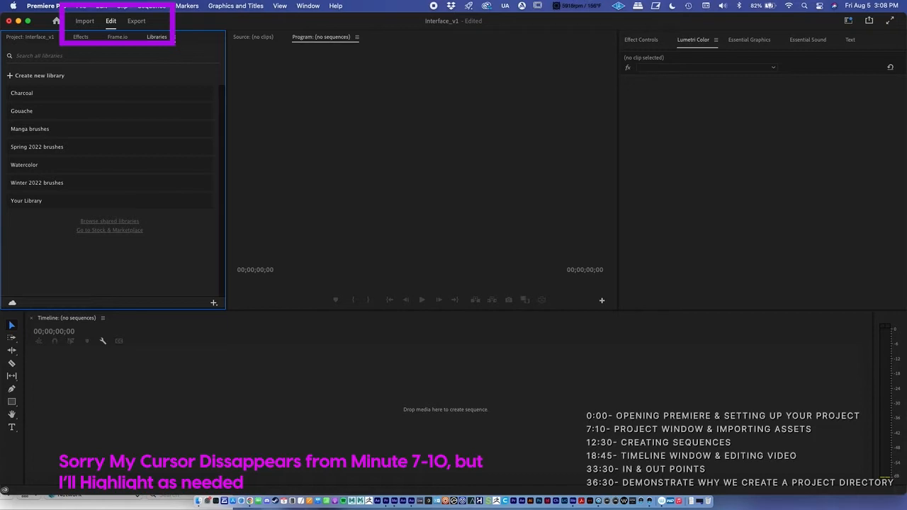
left_click(29, 37)
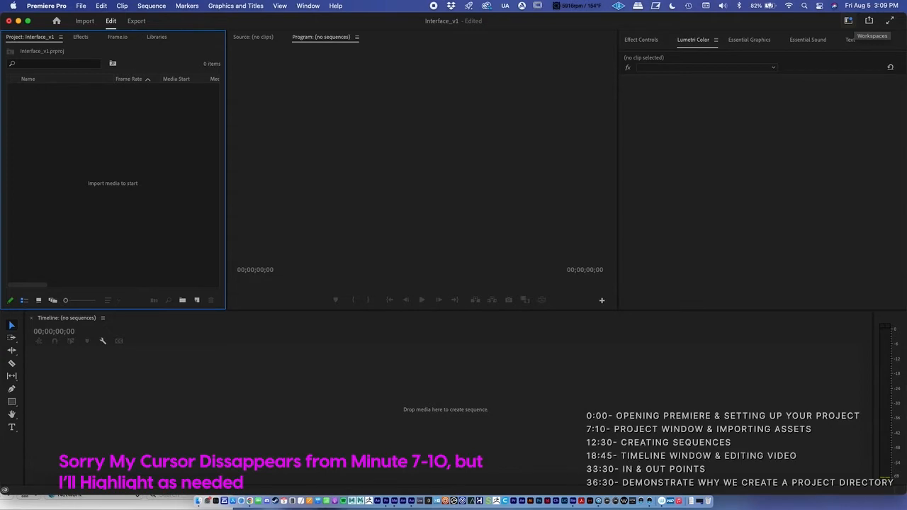
Preview the Color and Graphics workspaces and return to the Essentials workspace
left_click(848, 20)
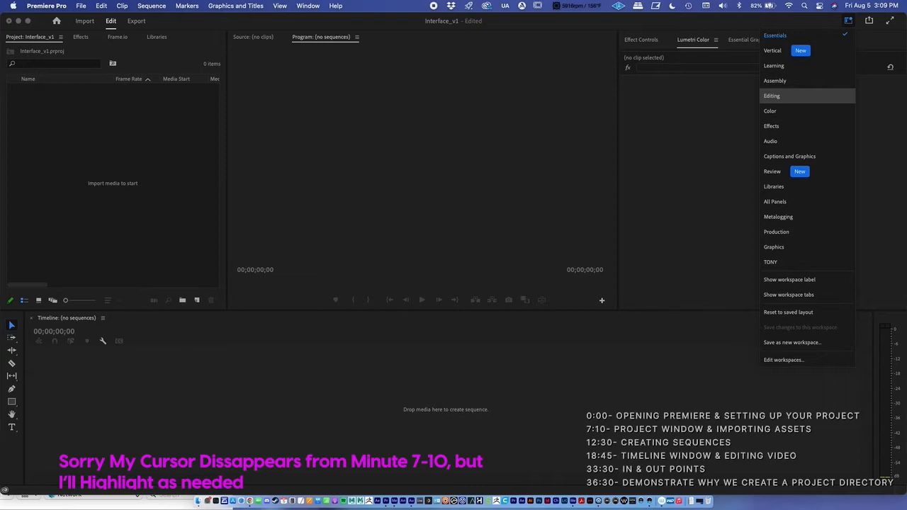
left_click(770, 111)
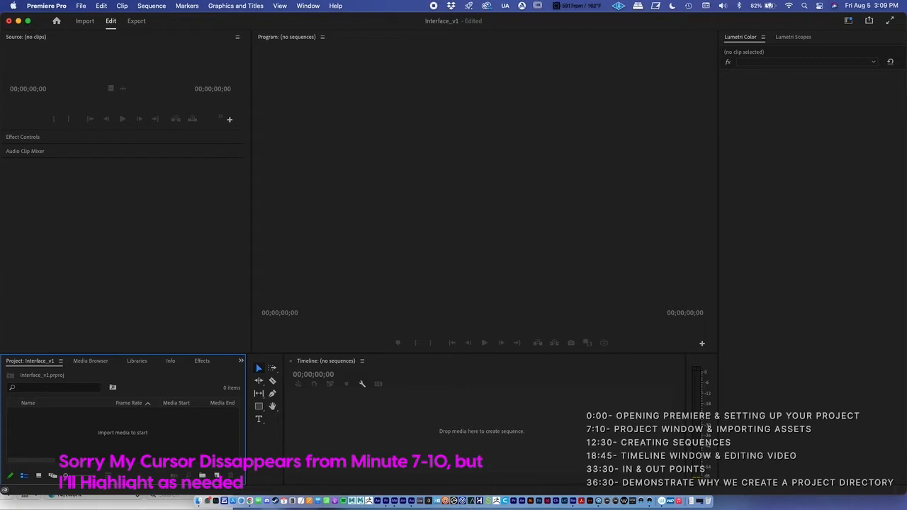
left_click(848, 21)
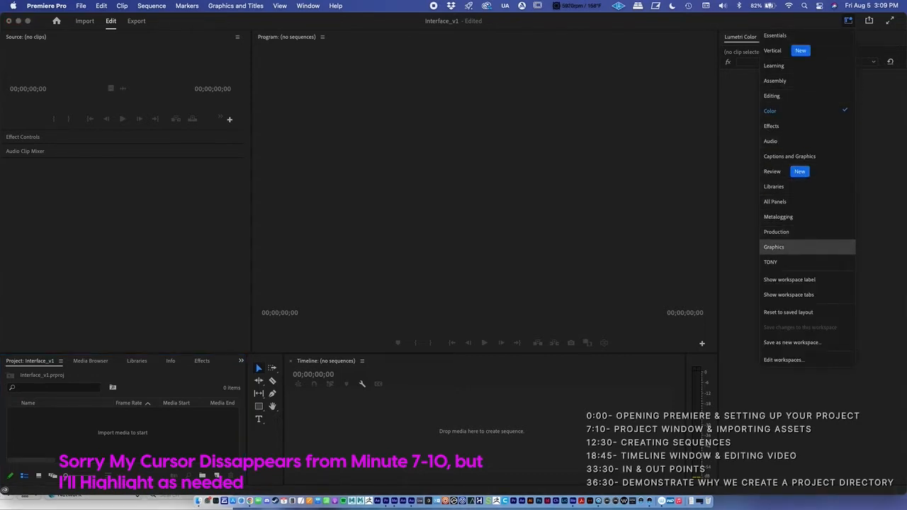
left_click(774, 247)
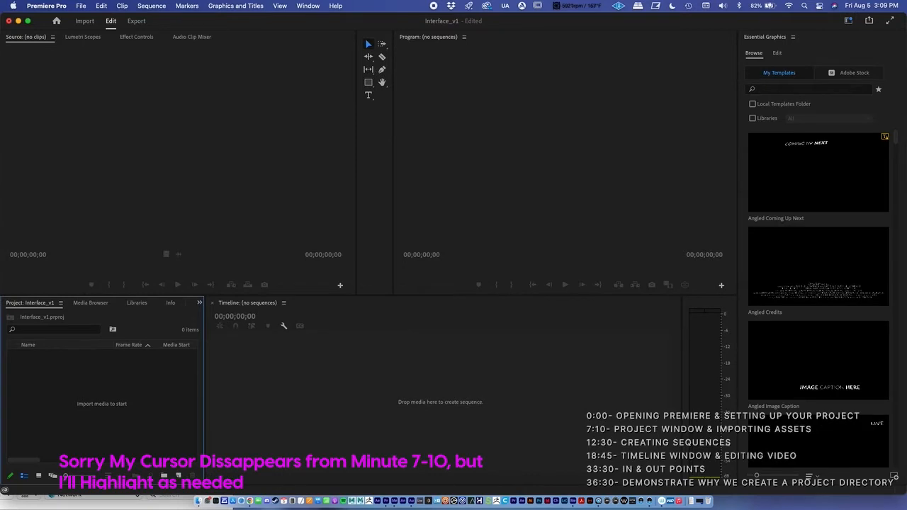
left_click(848, 20)
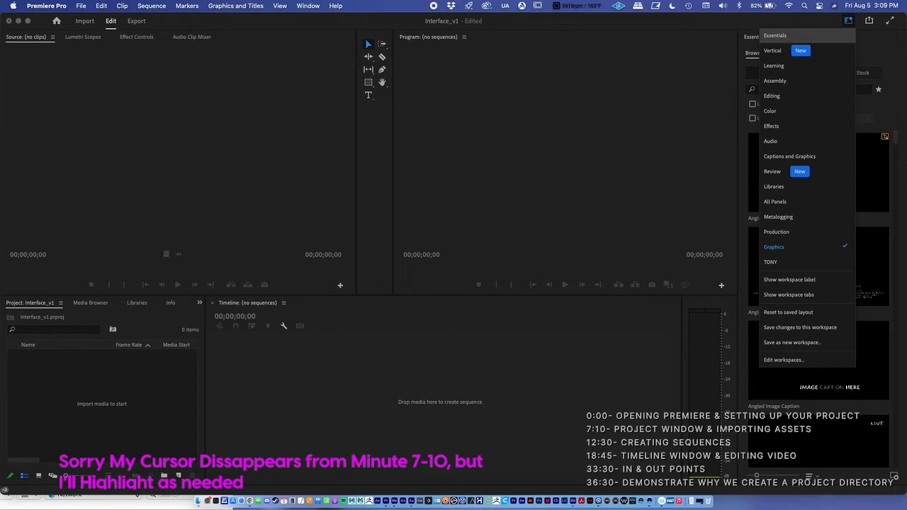
left_click(774, 35)
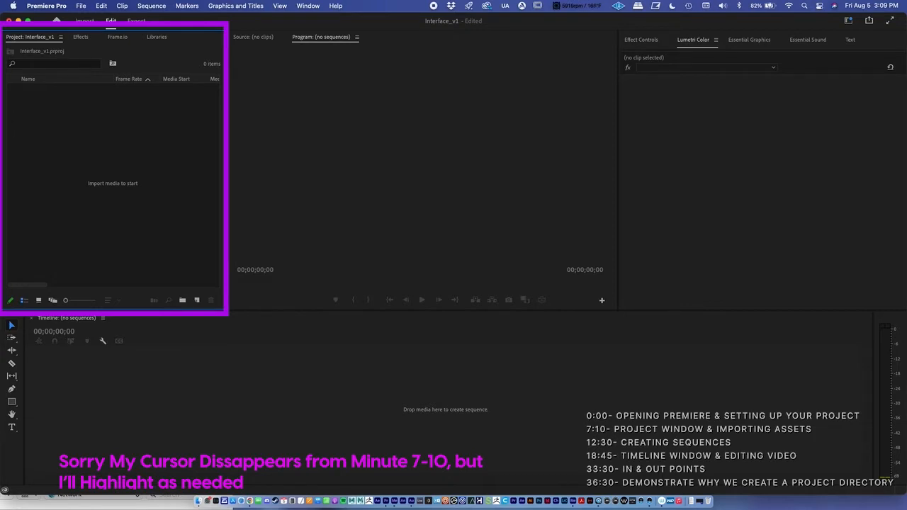
Look through the Effects, Frame.io and Libraries panels and return to the project's contents
left_click(81, 37)
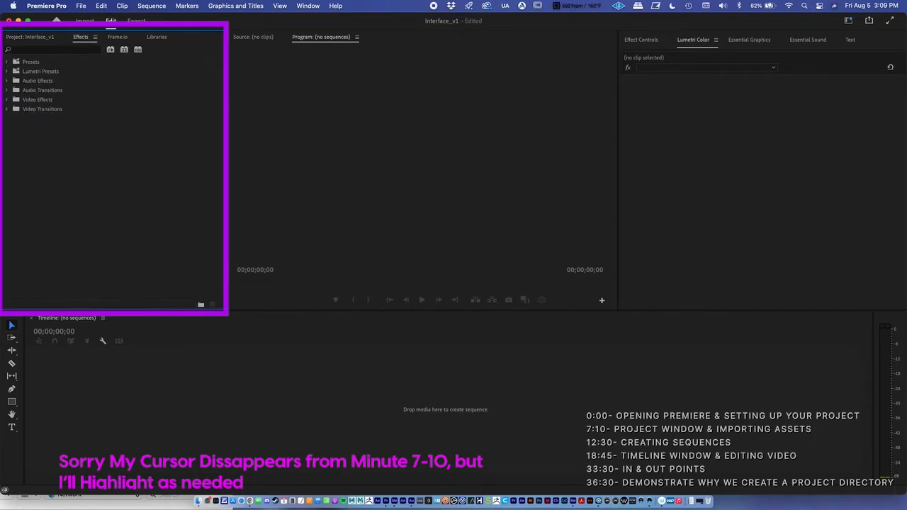
left_click(117, 37)
left_click(156, 37)
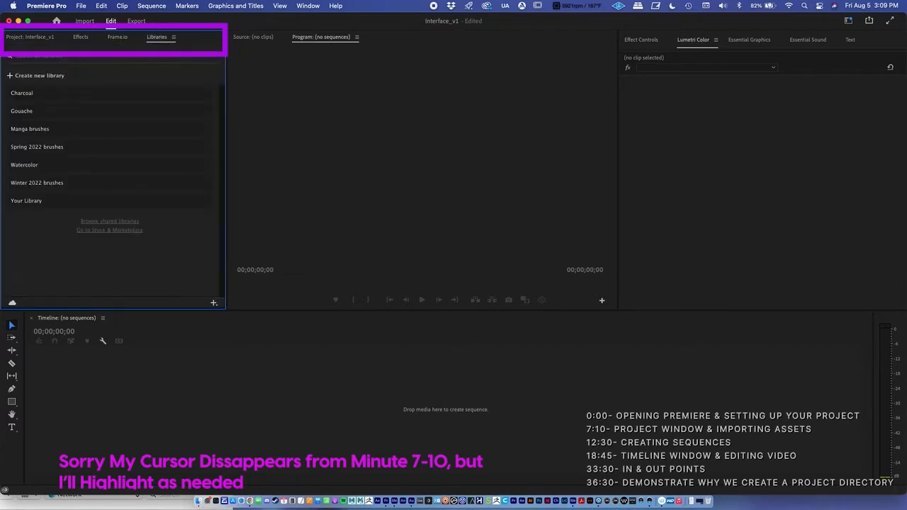
left_click(118, 37)
left_click(81, 36)
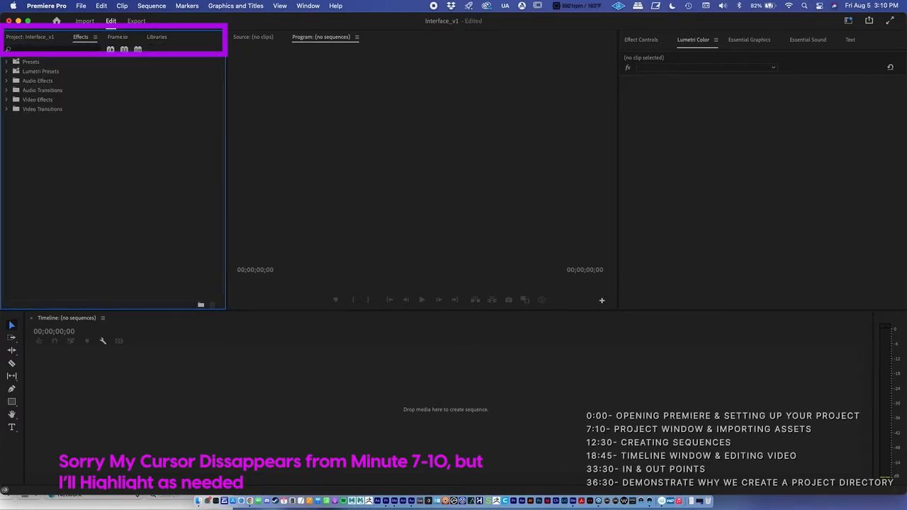
left_click(29, 37)
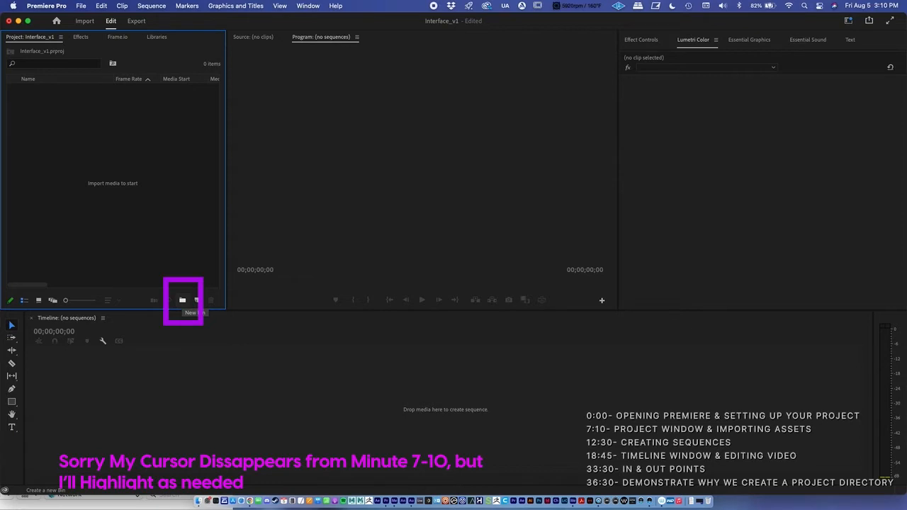
Create a new bin named Audio in the Interface_v1 project
left_click(182, 299)
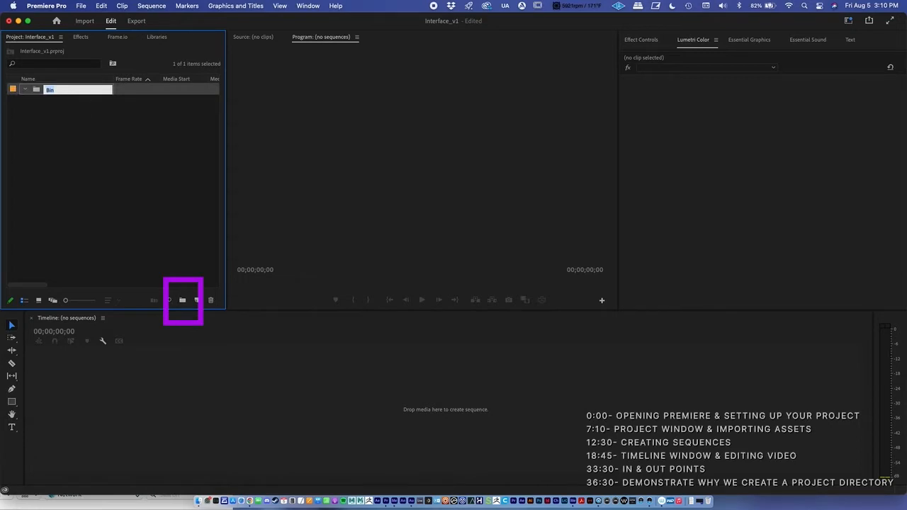
type("Audio")
key("Return")
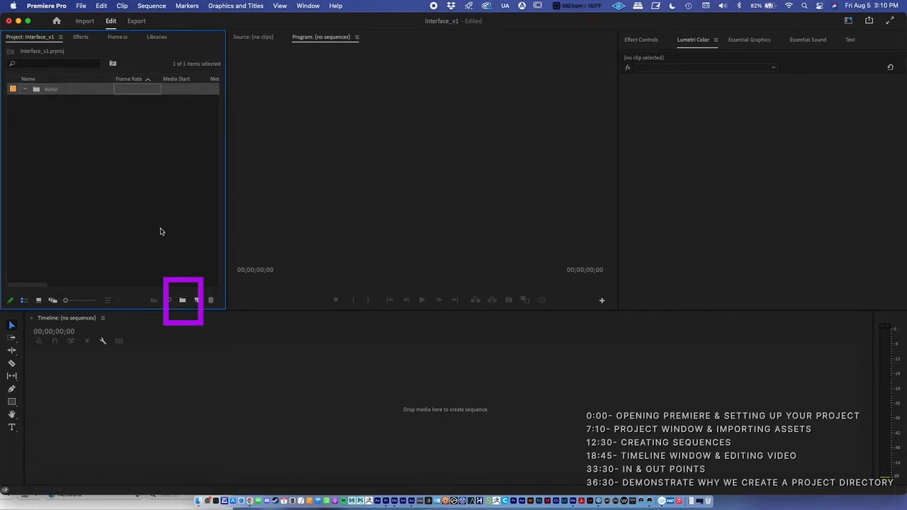
left_click(65, 124)
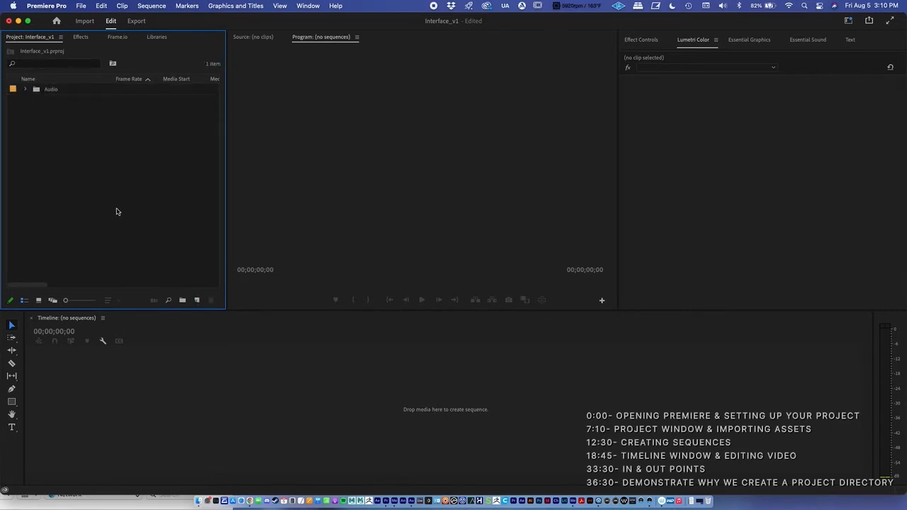
Create a second top-level bin named Vid in the project and collapse it
left_click(183, 299)
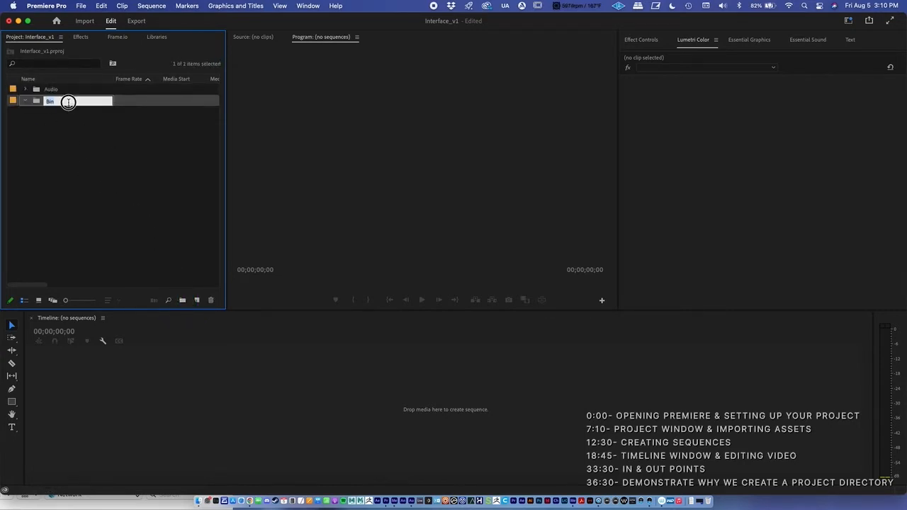
type("Vid")
key("Return")
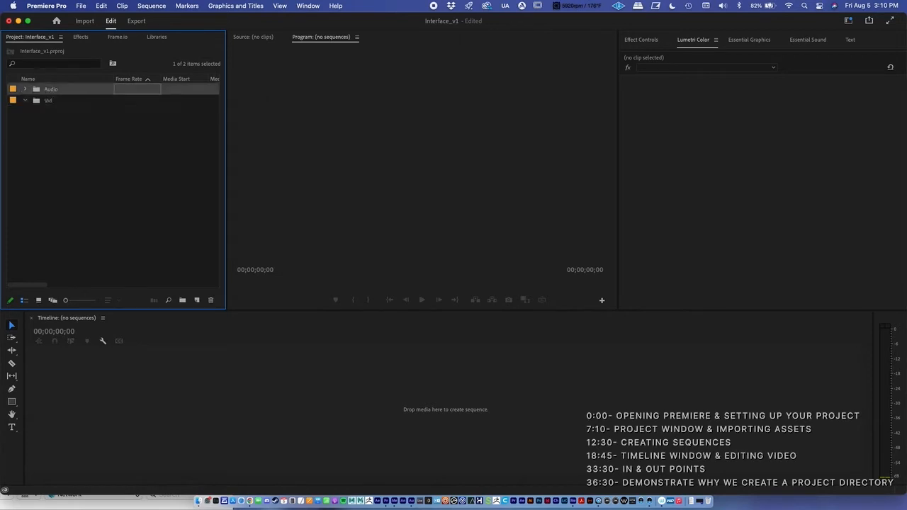
left_click(99, 145)
left_click(26, 100)
Create a third top-level bin named Images, collapse it and clear the selection
left_click(182, 300)
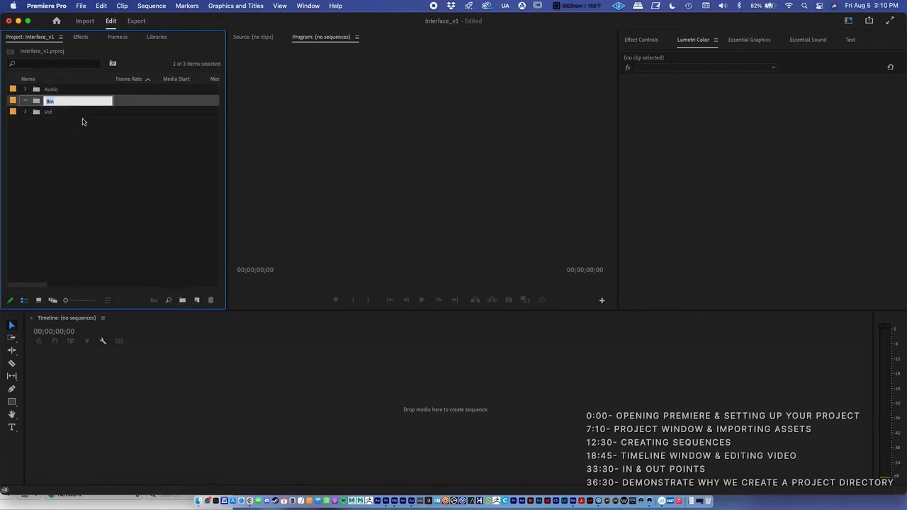
type("Images")
key("Tab")
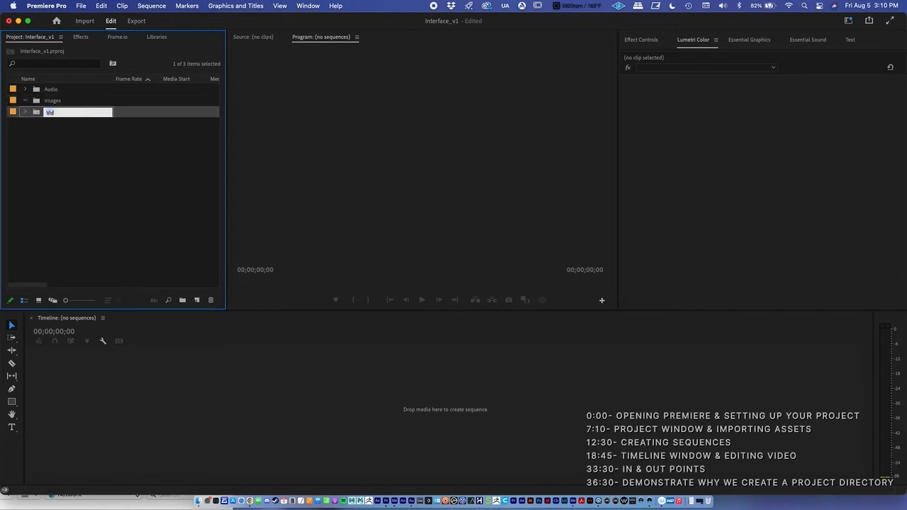
left_click(26, 100)
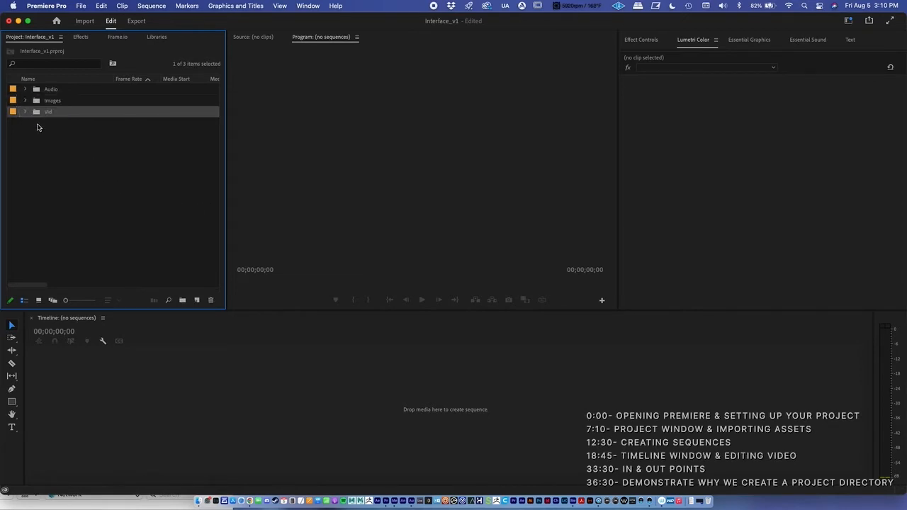
left_click(99, 199)
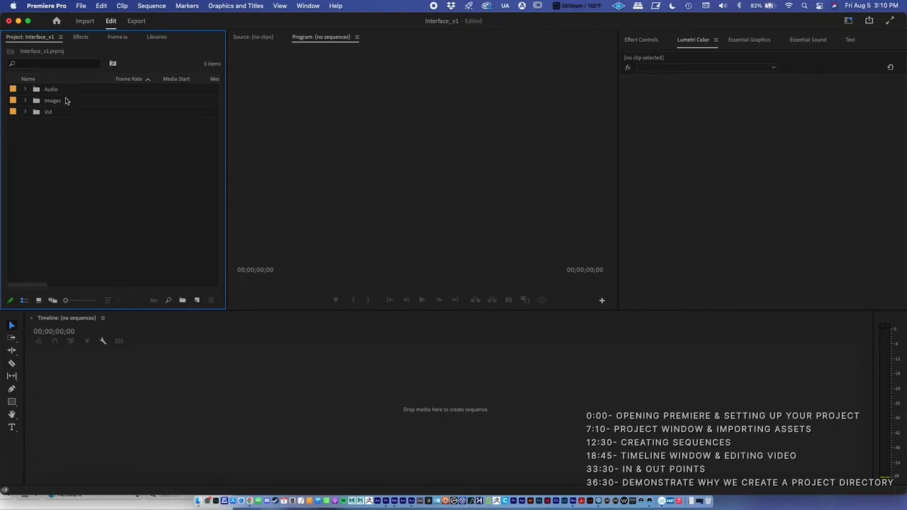
Import Dub_Stock_Audio.wav from the Desktop's Youtube_Demo/Audio folder into the Audio bin, then check the bin's contents and collapse it
left_click(61, 92)
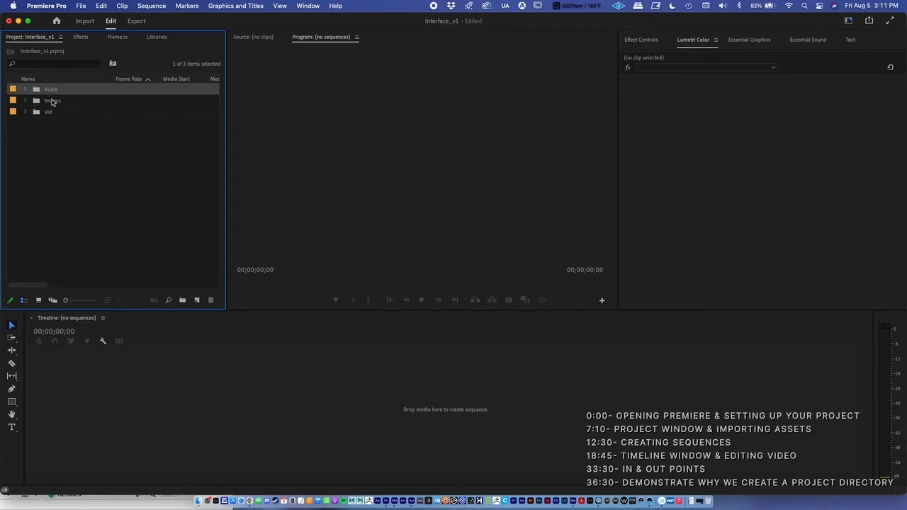
left_click(60, 126)
left_click(50, 89)
left_click(81, 6)
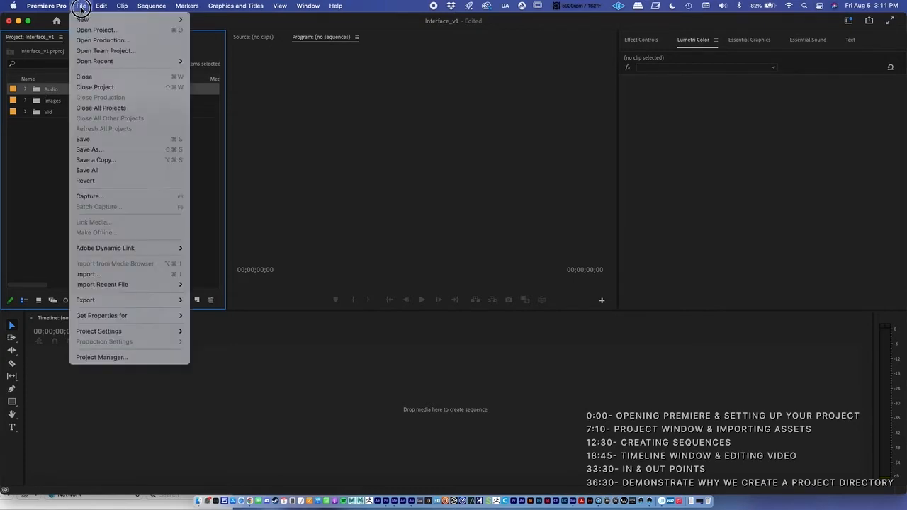
left_click(107, 275)
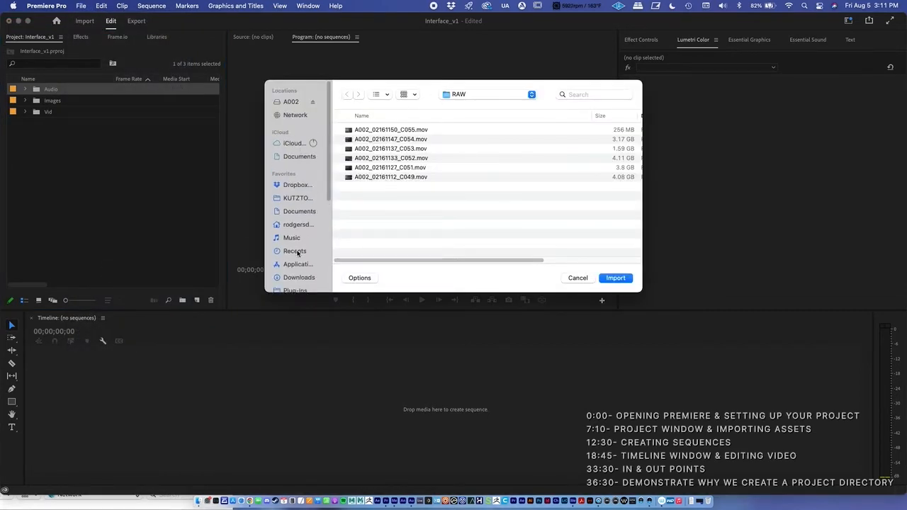
scroll(297, 248, "down", 3)
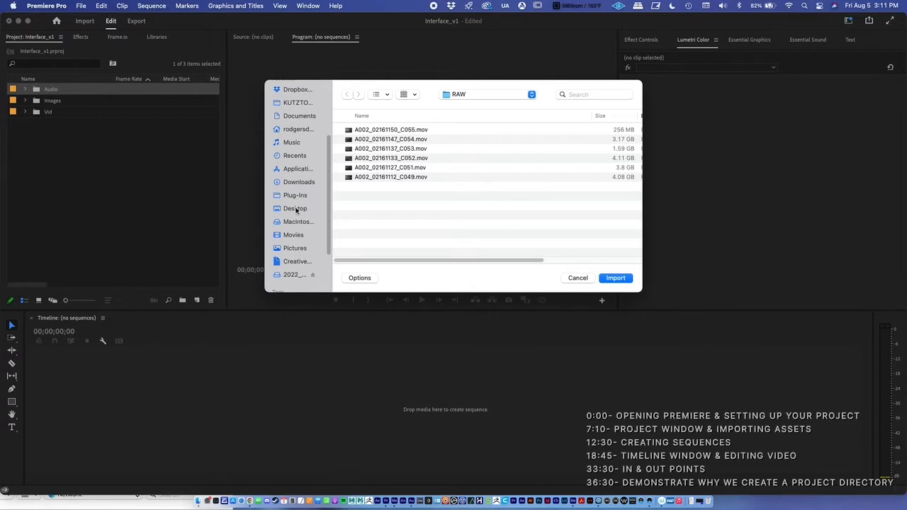
left_click(297, 210)
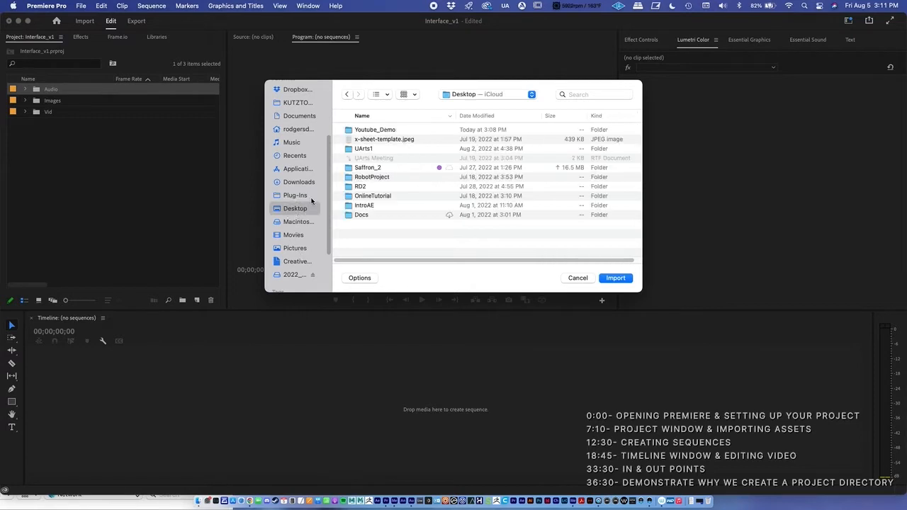
double_click(361, 130)
double_click(361, 168)
left_click(369, 132)
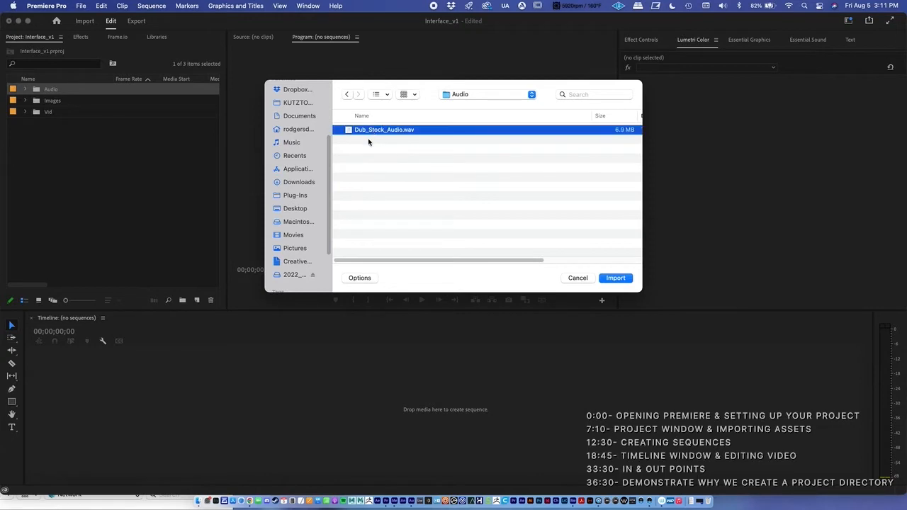
left_click(608, 278)
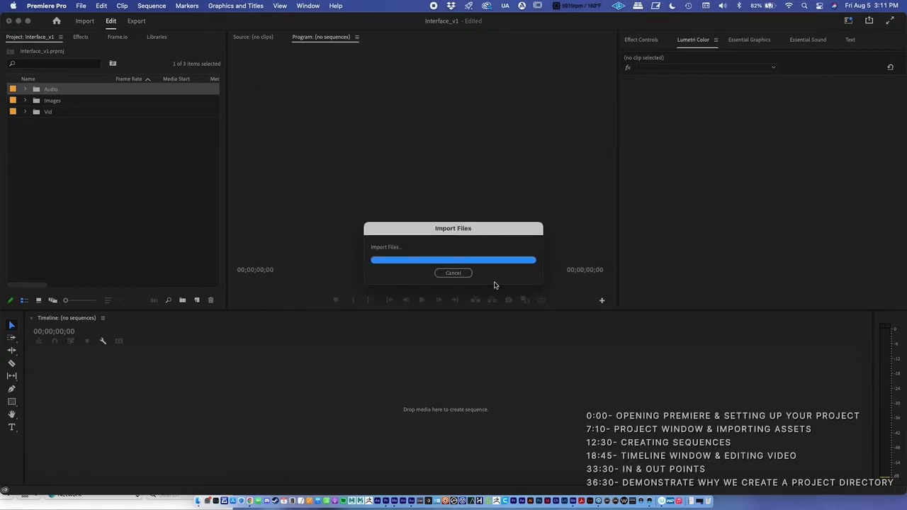
left_click(25, 90)
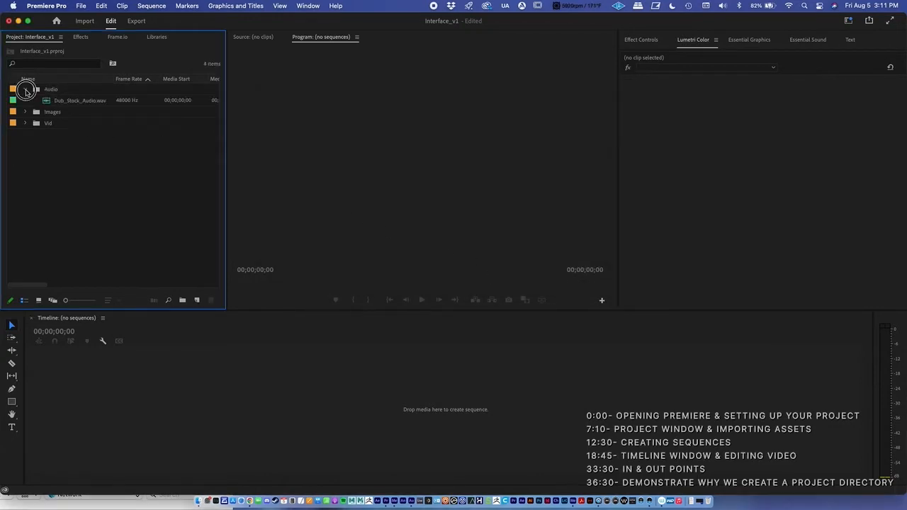
left_click(26, 89)
Import the ScreenShot image from the Youtube_Demo/Images folder into the Images bin and collapse the bin
left_click(52, 105)
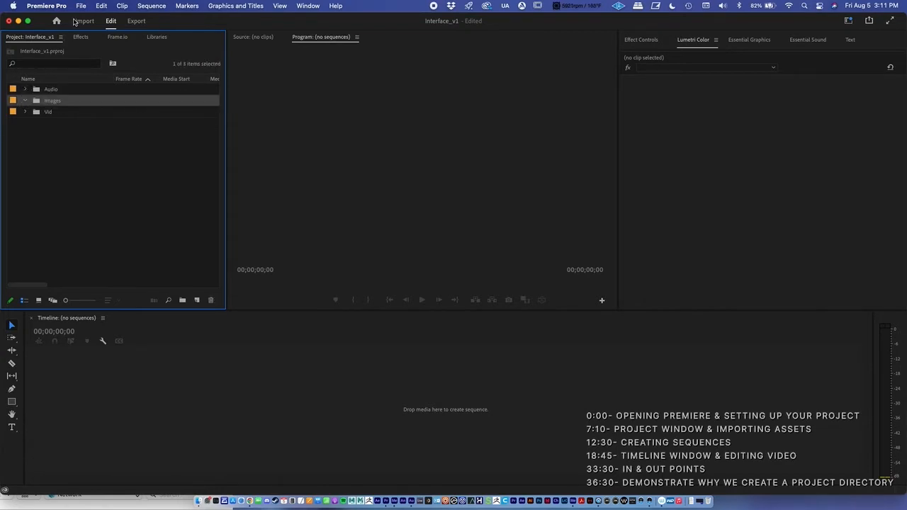
left_click(82, 7)
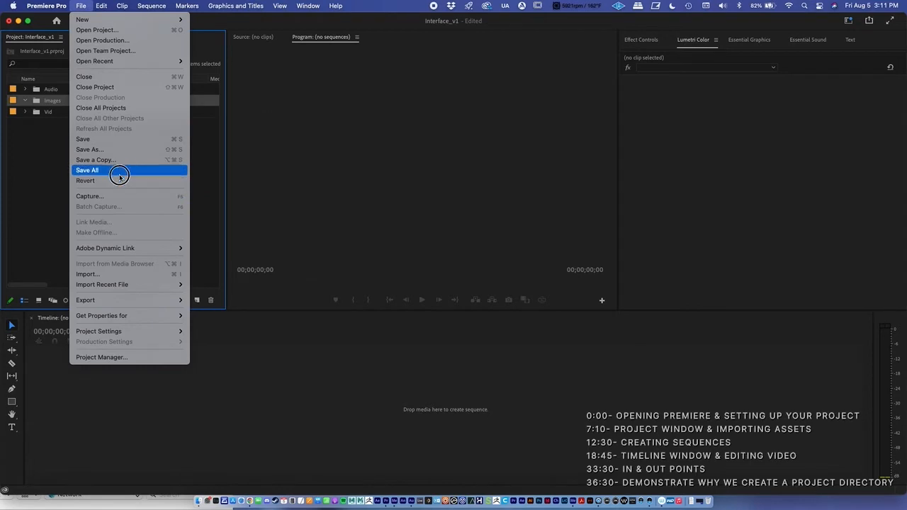
left_click(83, 7)
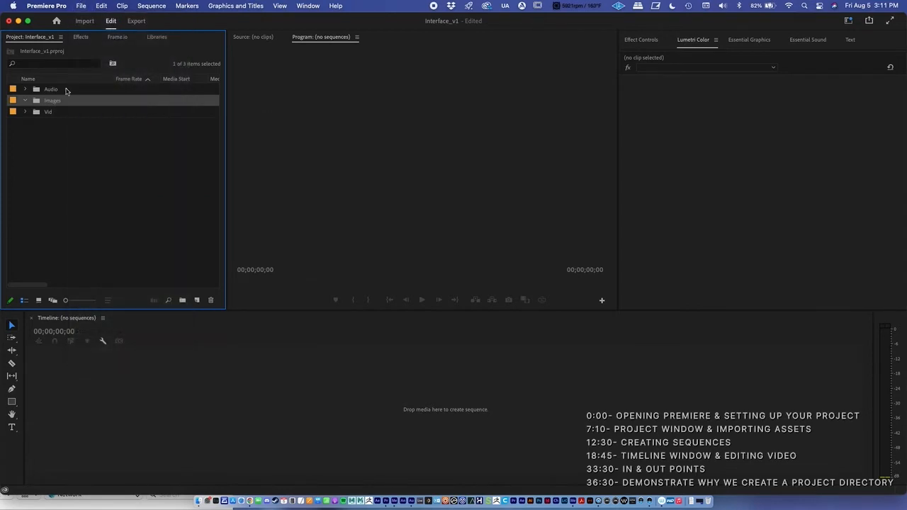
left_click(83, 7)
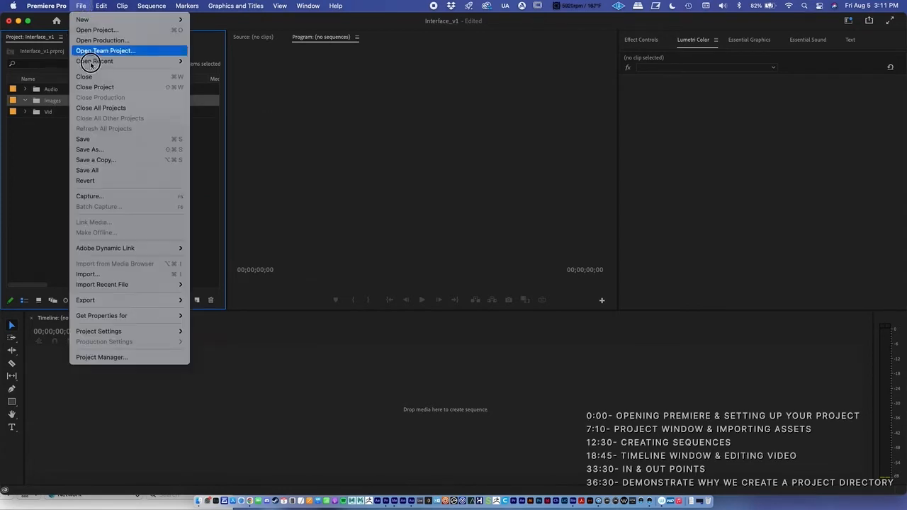
left_click(108, 273)
left_click(470, 95)
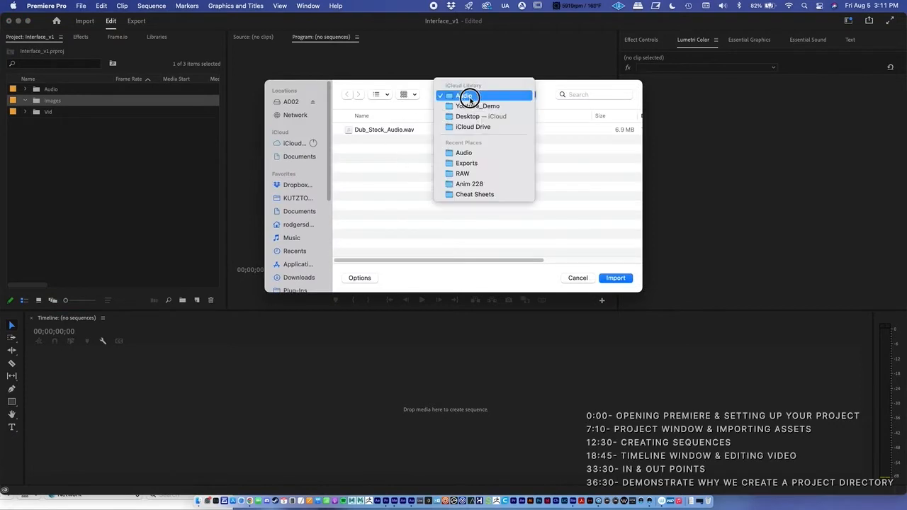
left_click(470, 104)
double_click(364, 159)
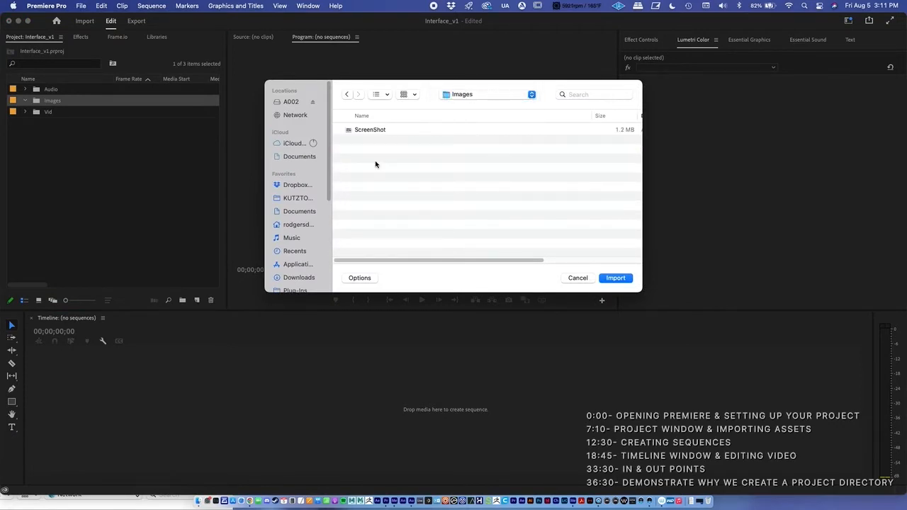
left_click(366, 130)
left_click(616, 278)
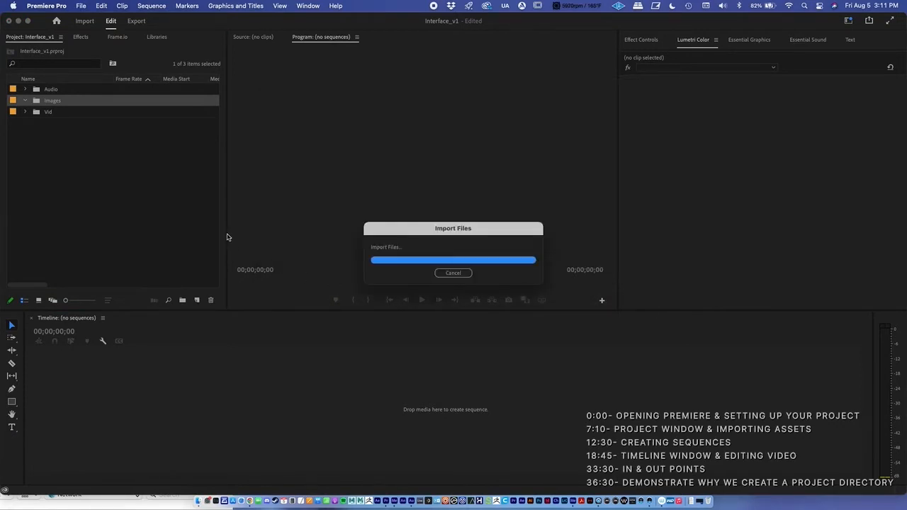
left_click(27, 103)
Import A002_02281820_C061.mov and A002_02281819_C060.mov from the Youtube_Demo/Vid folder into the Vid bin and collapse it
left_click(56, 115)
left_click(26, 112)
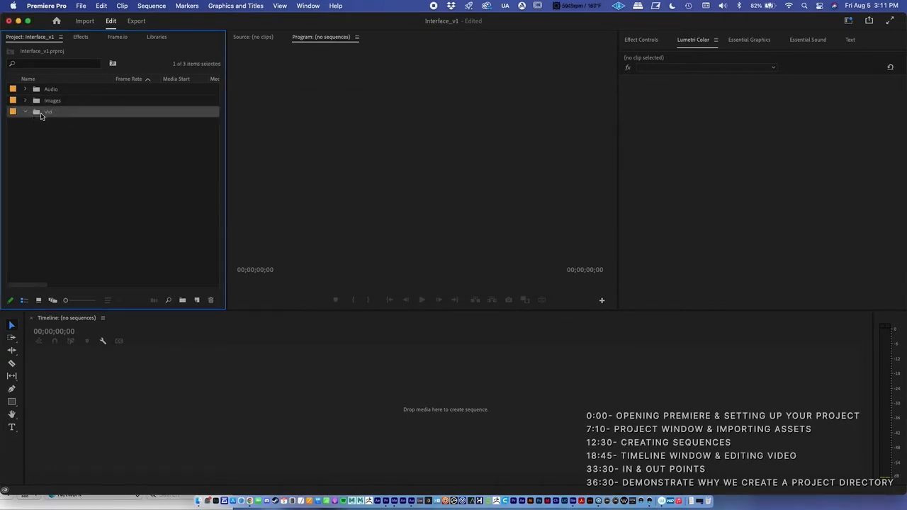
left_click(76, 6)
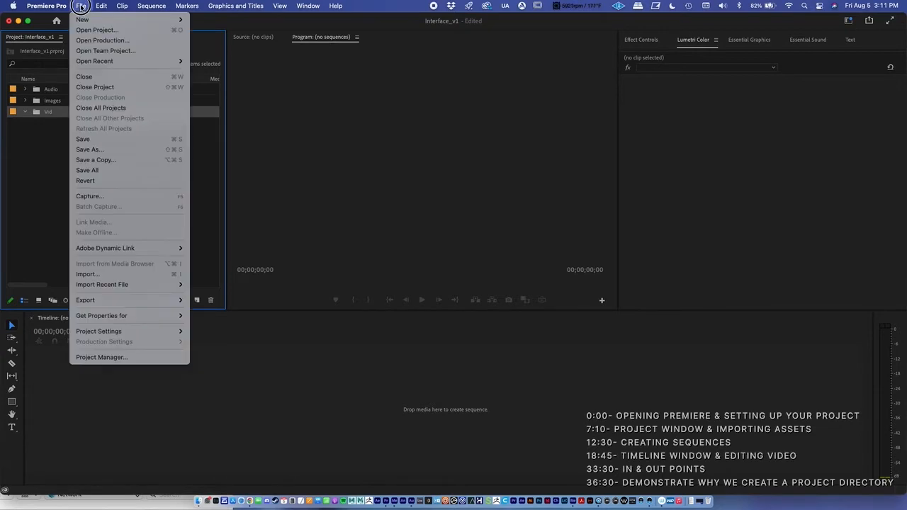
left_click(110, 274)
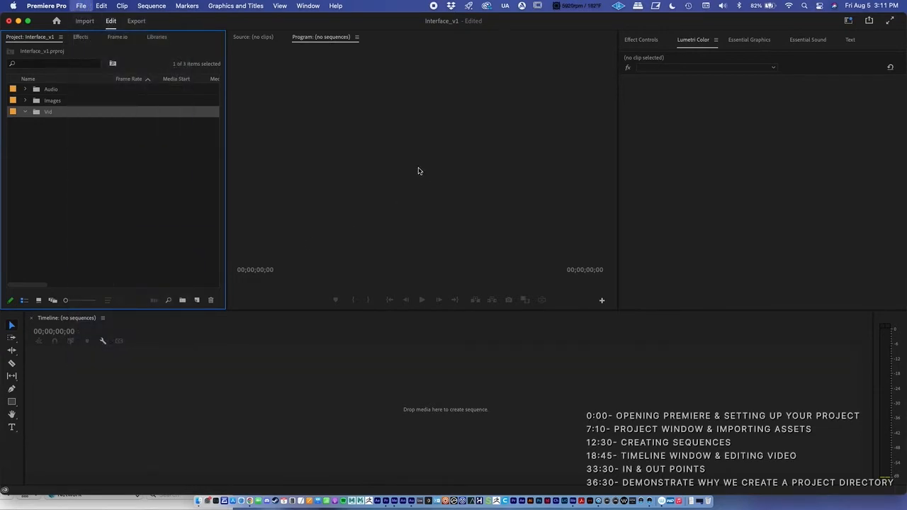
left_click(464, 99)
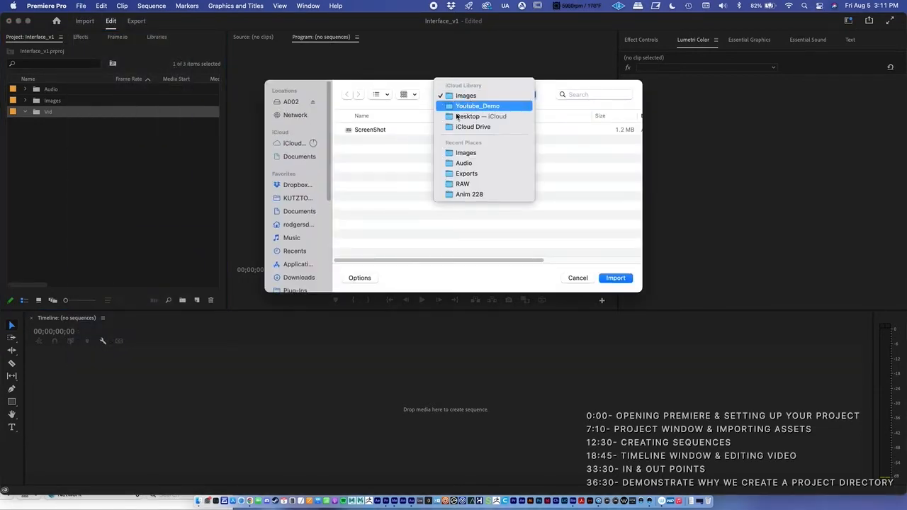
left_click(473, 106)
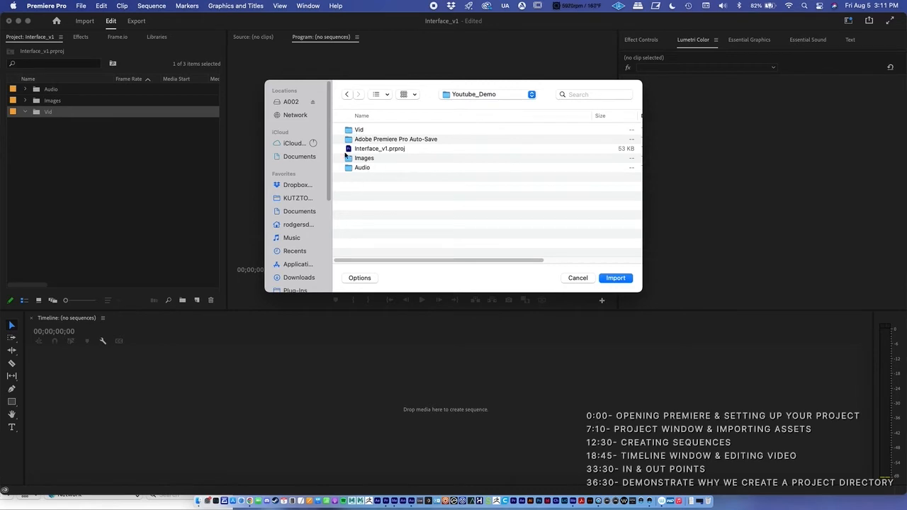
double_click(359, 130)
left_click(374, 130)
left_click(370, 139, "shift")
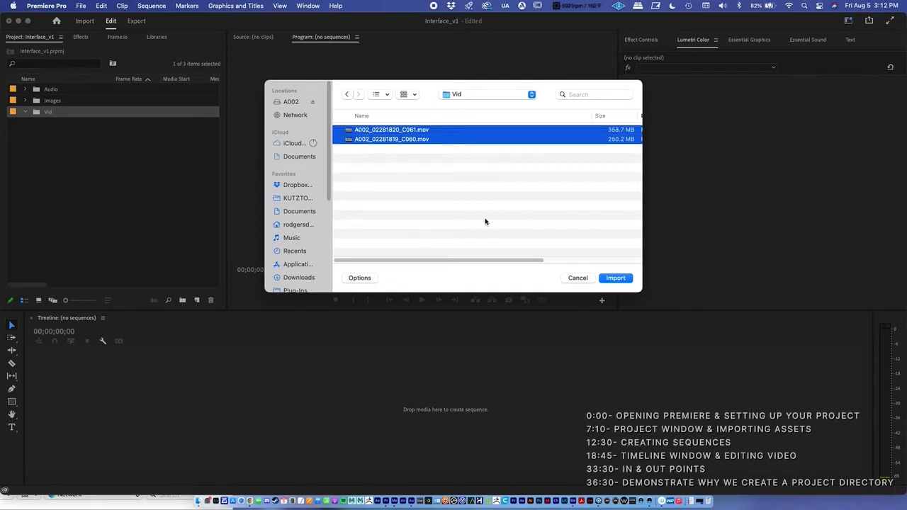
left_click(613, 278)
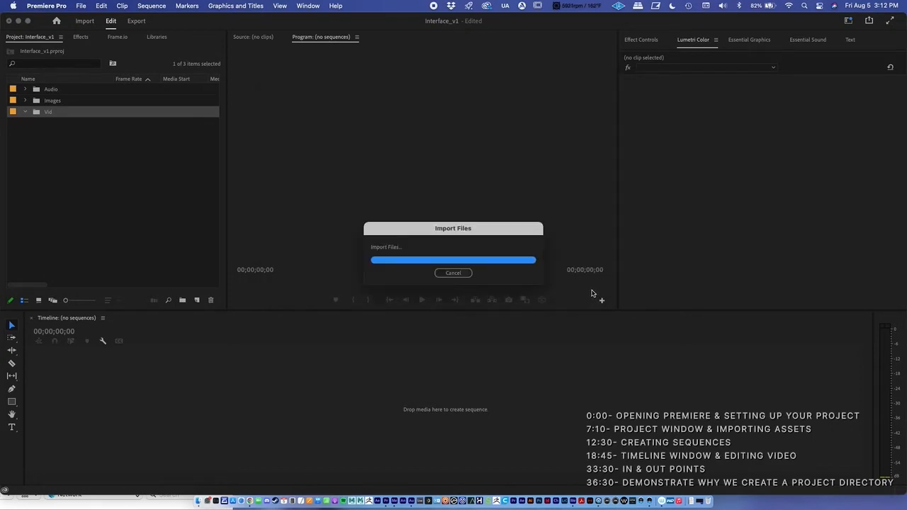
left_click(26, 112)
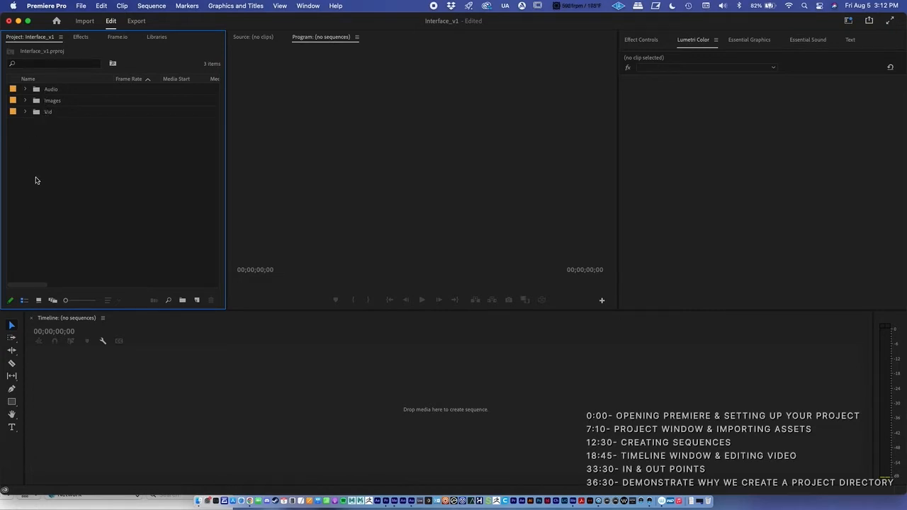
Slightly enlarge the project item rows and expand the Vid bin to show its clips
mouse_move(65, 299)
left_mouse_down()
mouse_move(85, 302)
mouse_move(69, 300)
left_mouse_up()
left_click(26, 115)
left_click(60, 131)
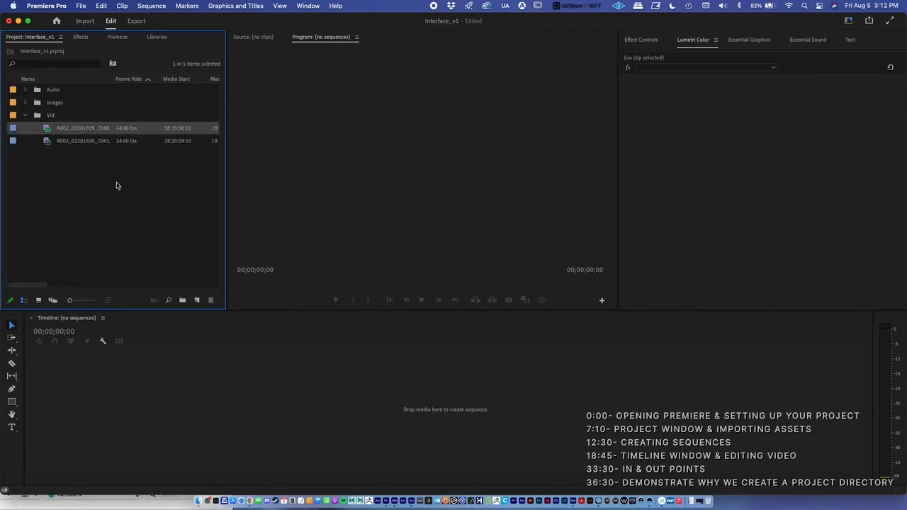
left_click(86, 159)
Delete the A002_02281819_C060 clip from the Vid bin and undo the deletion
left_click(80, 130)
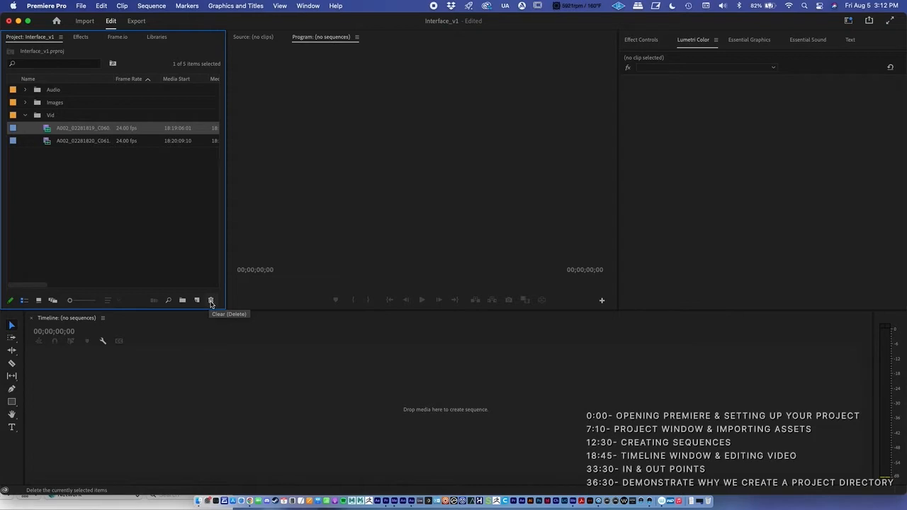
left_click(210, 301)
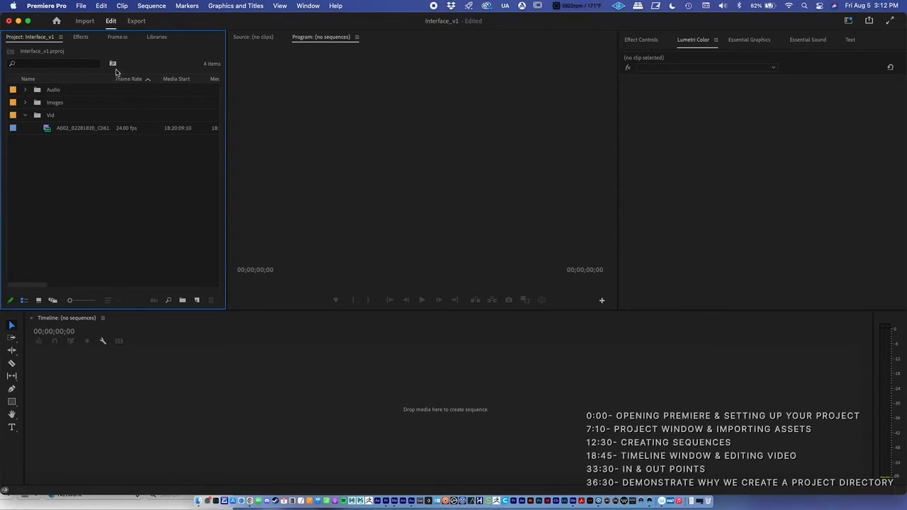
left_click(102, 6)
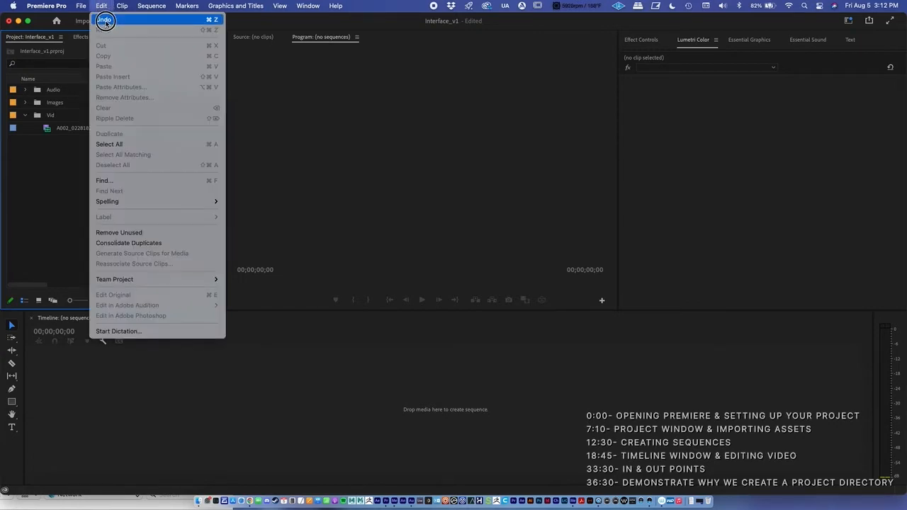
left_click(105, 20)
left_click(82, 163)
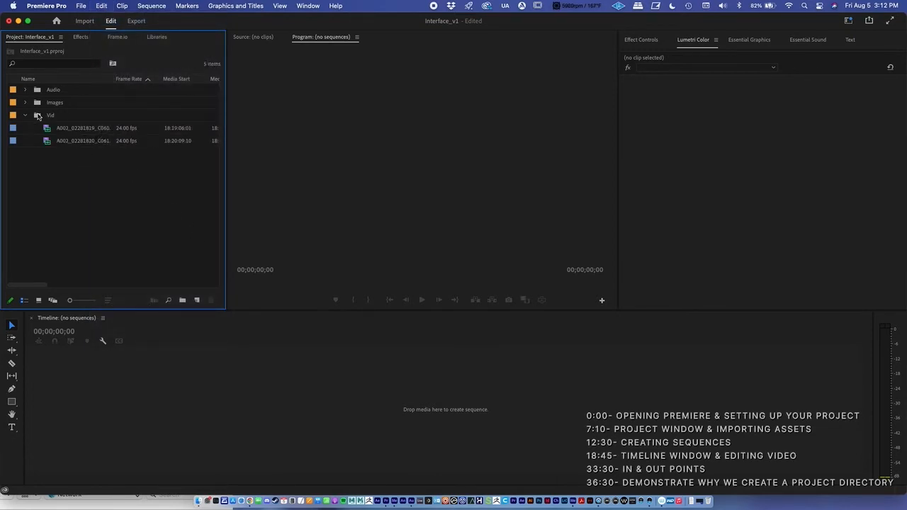
Look through the new item types and the project's Find options, closing both without creating or searching for anything
left_click(197, 301)
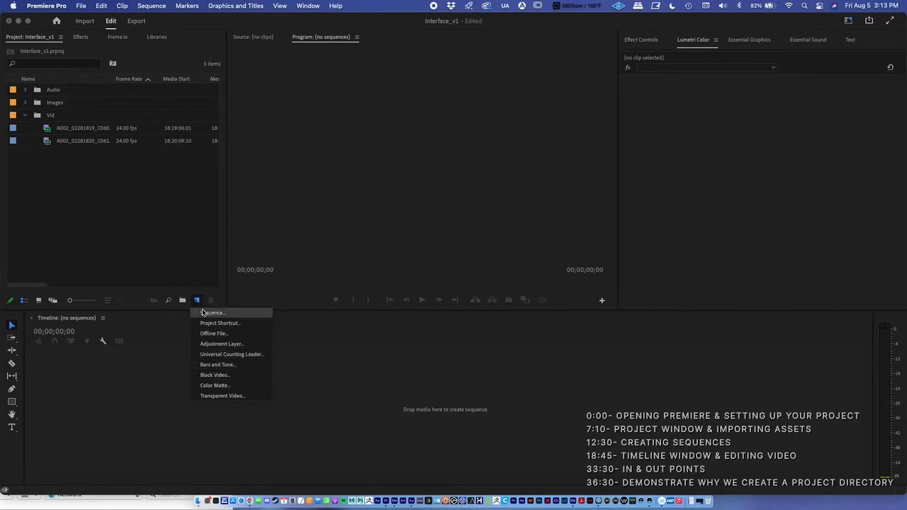
left_click(198, 302)
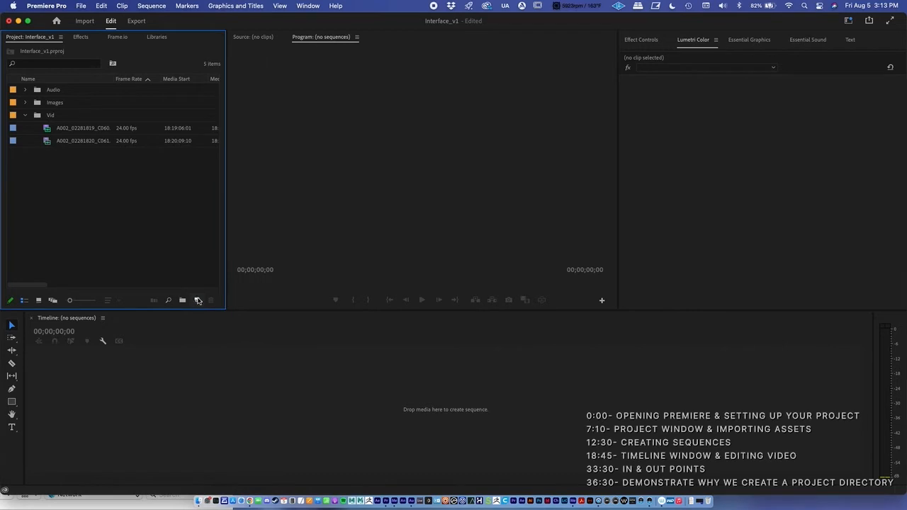
left_click(169, 303)
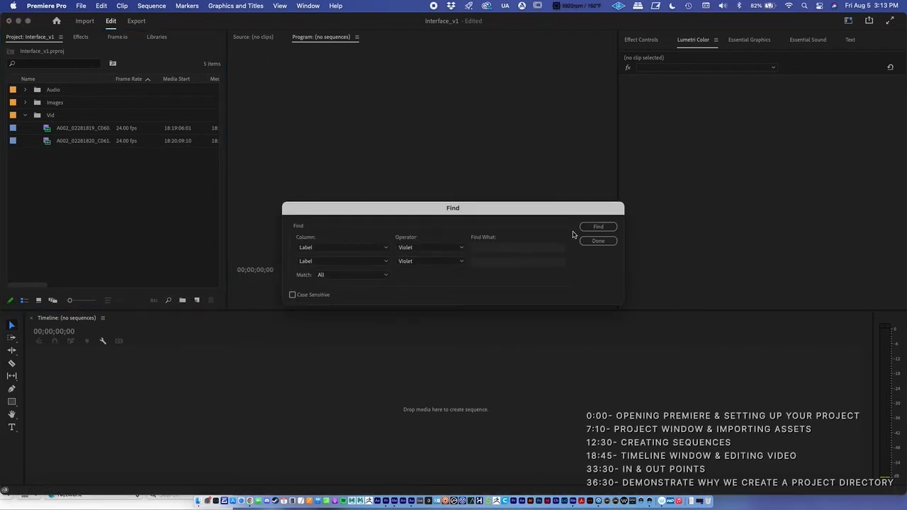
left_click(597, 241)
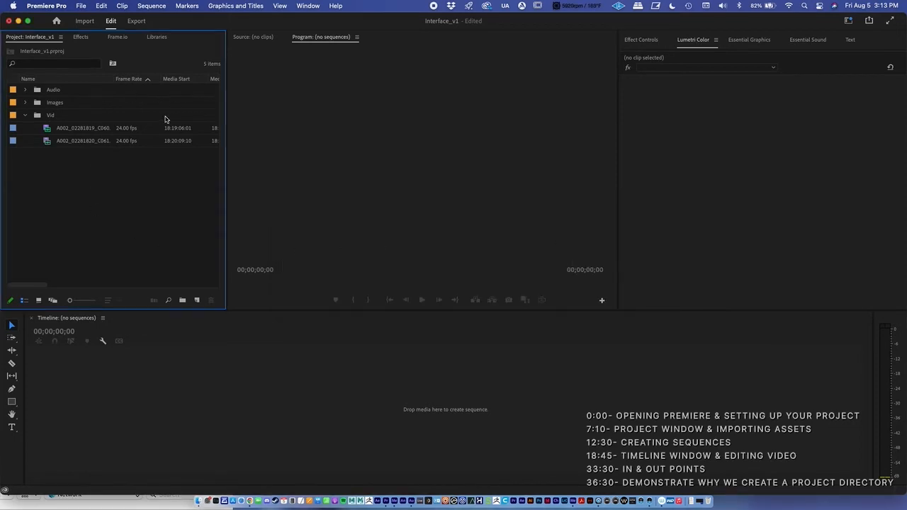
Save the Interface_v1 project, check the clips in the Vid bin and leave the bin collapsed
left_click(26, 117)
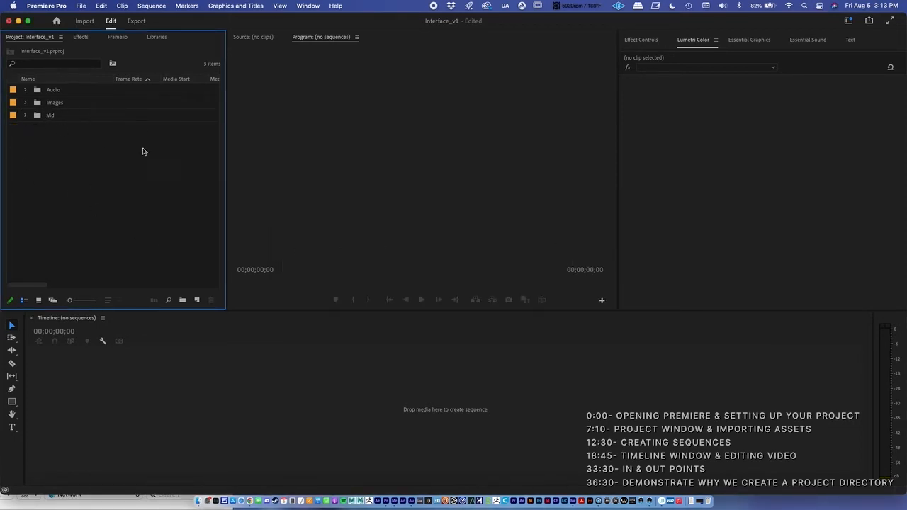
left_click(82, 5)
left_click(84, 137)
left_click(26, 116)
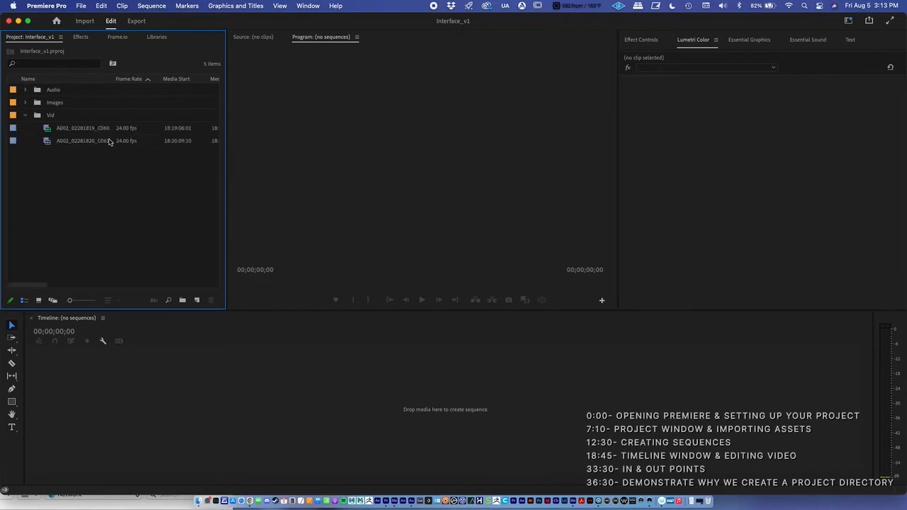
left_click(26, 115)
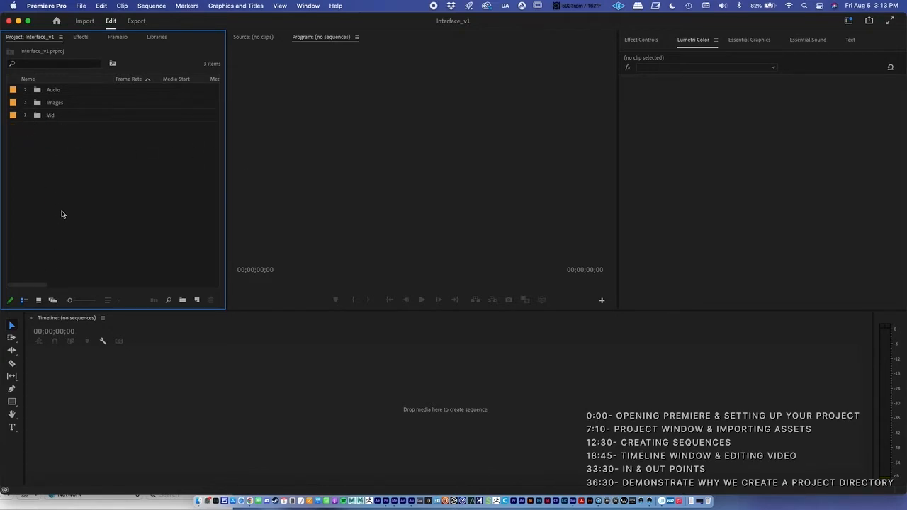
Create a new bin named Sequences in the project
left_click(183, 302)
type("Sequences")
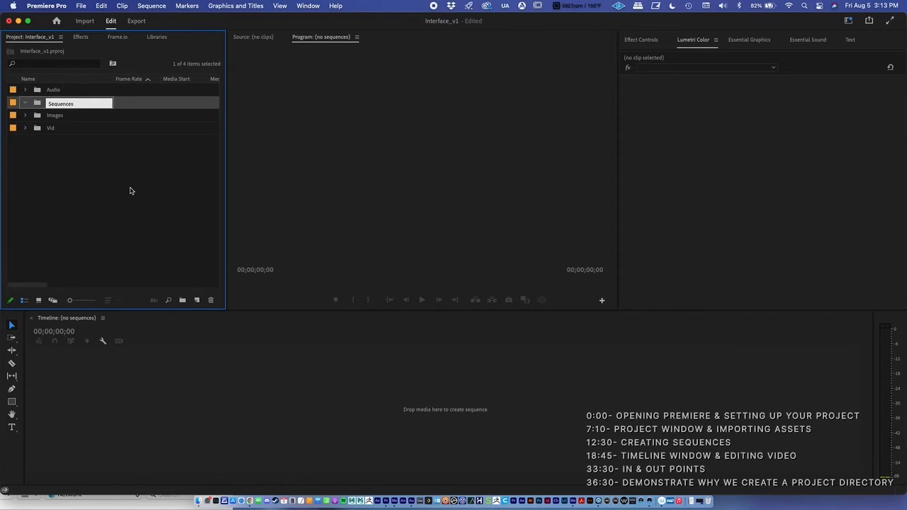
left_click(129, 190)
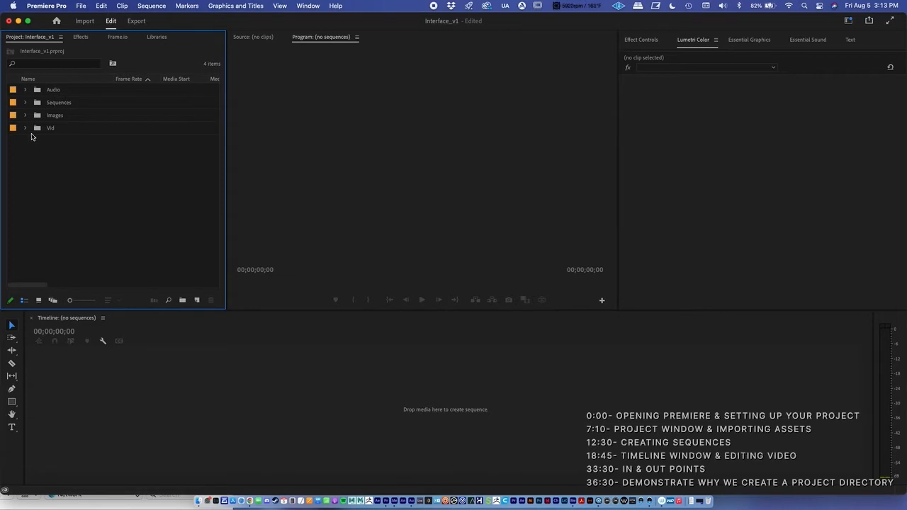
Expand the Vid bin and place the A002_02281819_C060 clip in the empty timeline to create a sequence from it
left_click(25, 129)
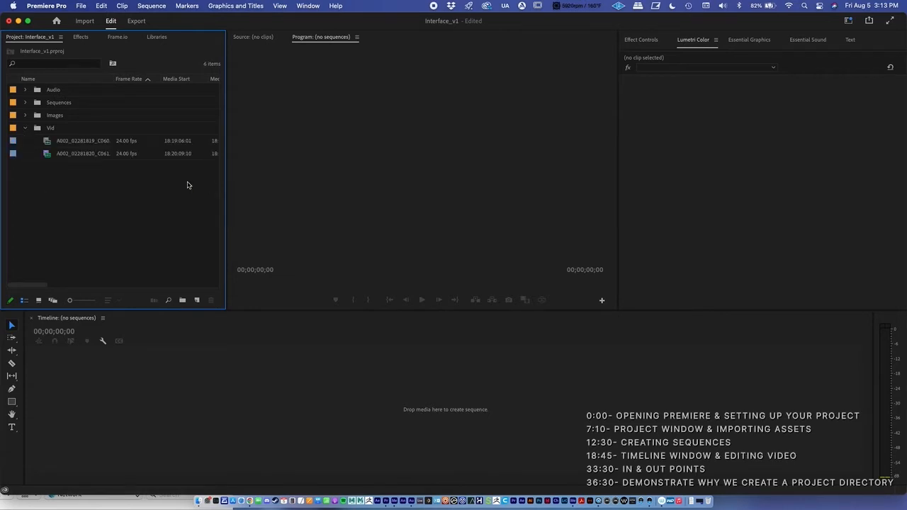
left_click(75, 142)
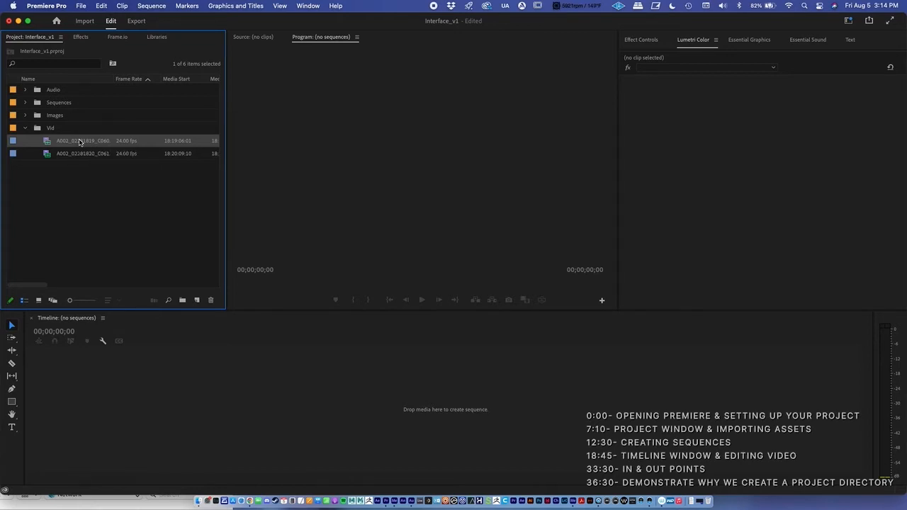
left_click(92, 185)
left_click(79, 142)
left_click(110, 199)
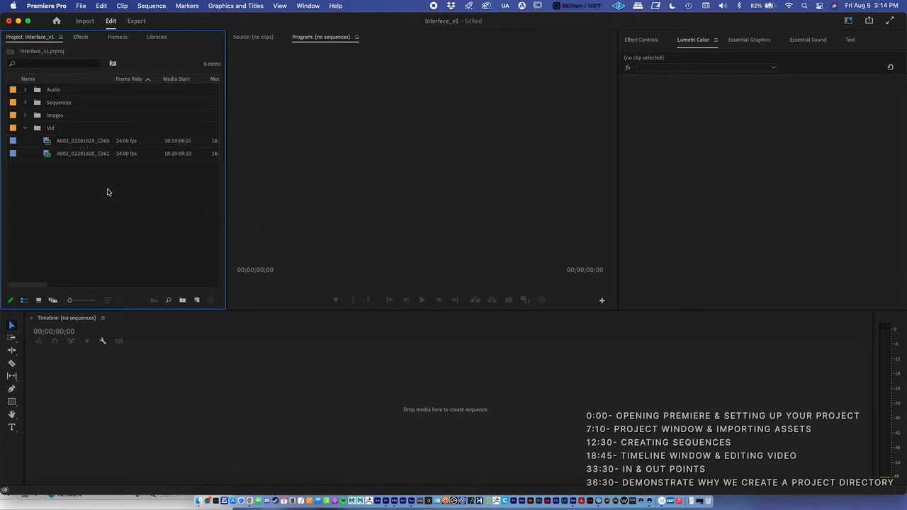
left_click(95, 143)
left_click_drag(83, 145, 188, 395)
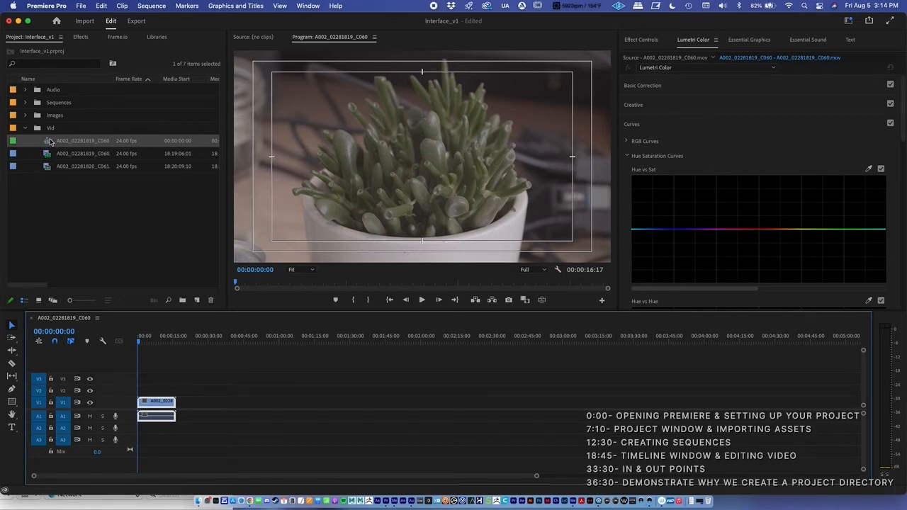
Compare the item icons in the Audio, Images and Vid bins and scrub the start of the A002_02281819_C060 sequence
left_click(25, 90)
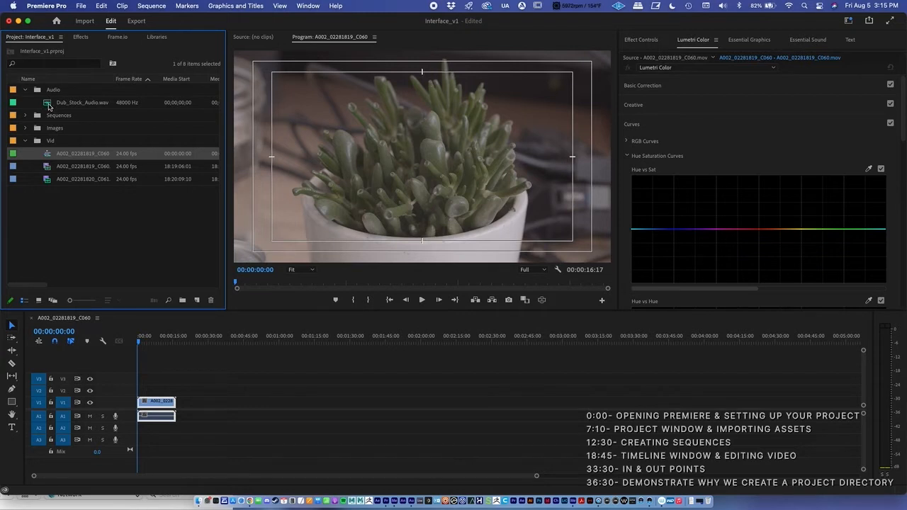
left_click(26, 127)
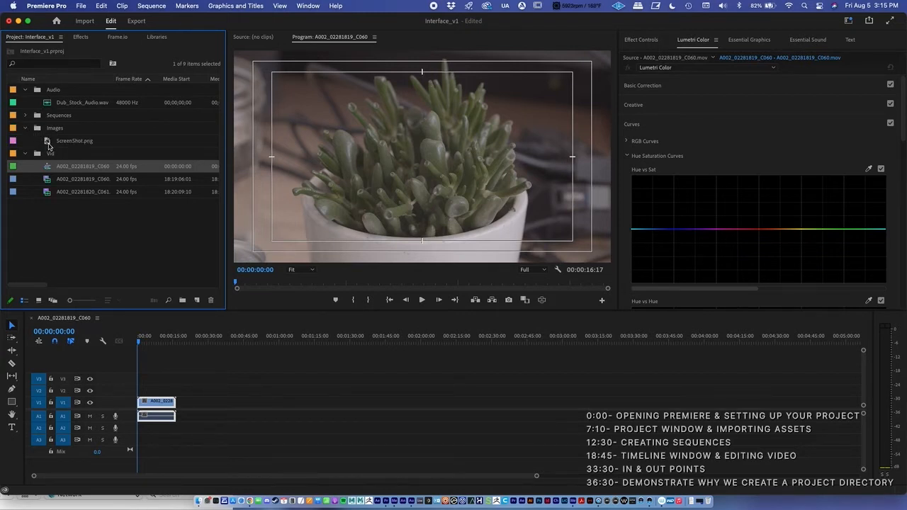
left_click(25, 127)
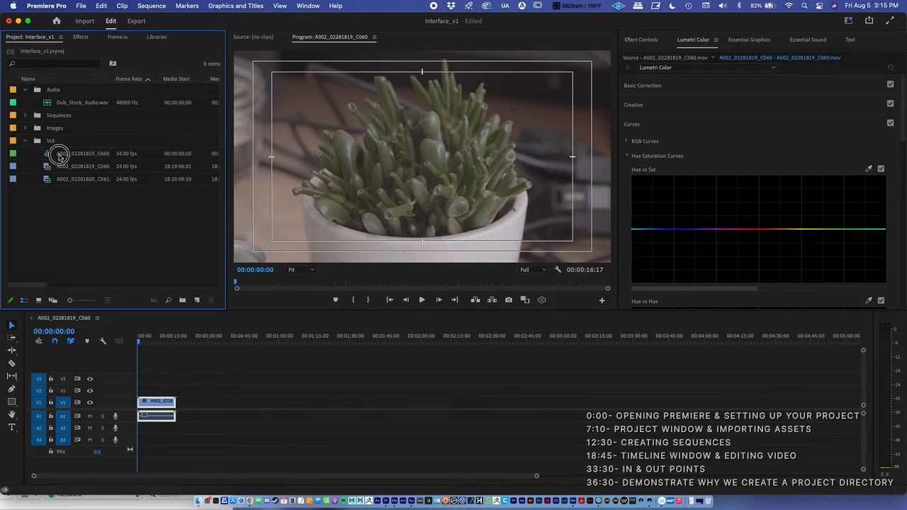
left_click(60, 159)
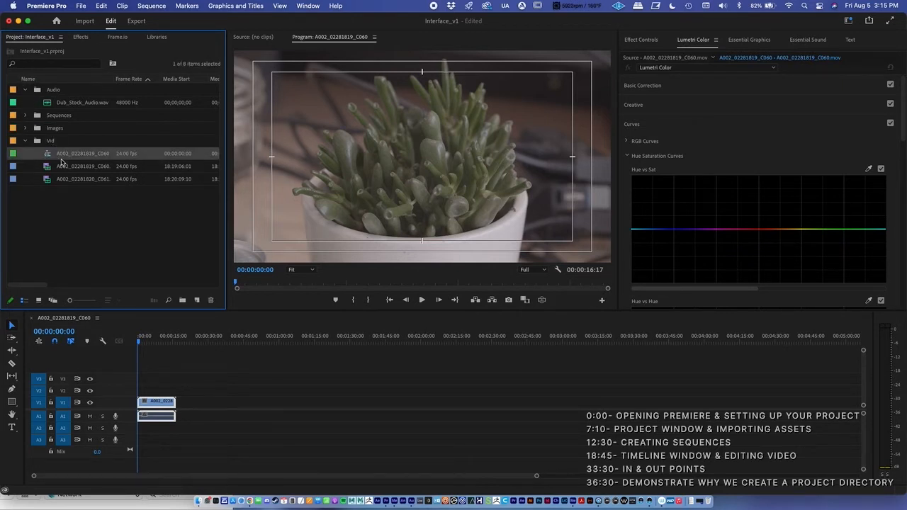
left_click(159, 343)
left_click_drag(159, 342, 141, 343)
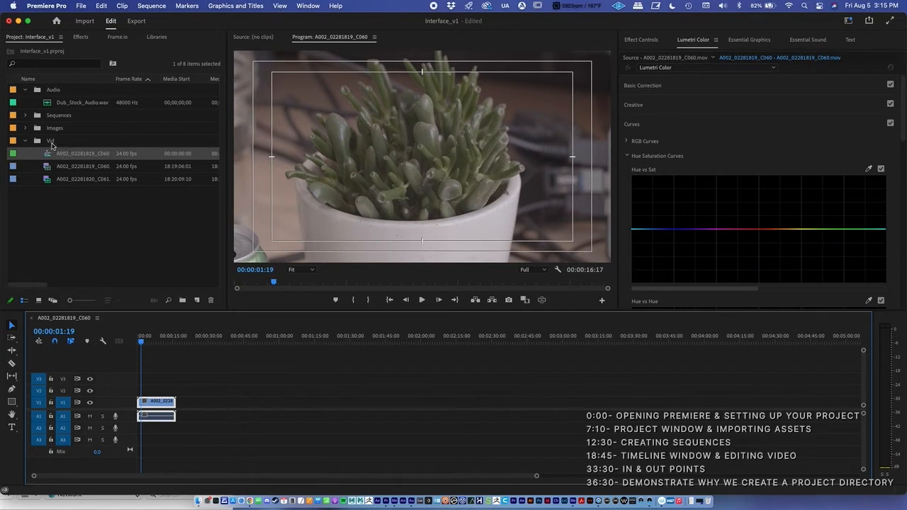
Move the A002_02281819_C060 sequence from the Vid bin into the Sequences bin, leaving only Sequences expanded
left_click(25, 89)
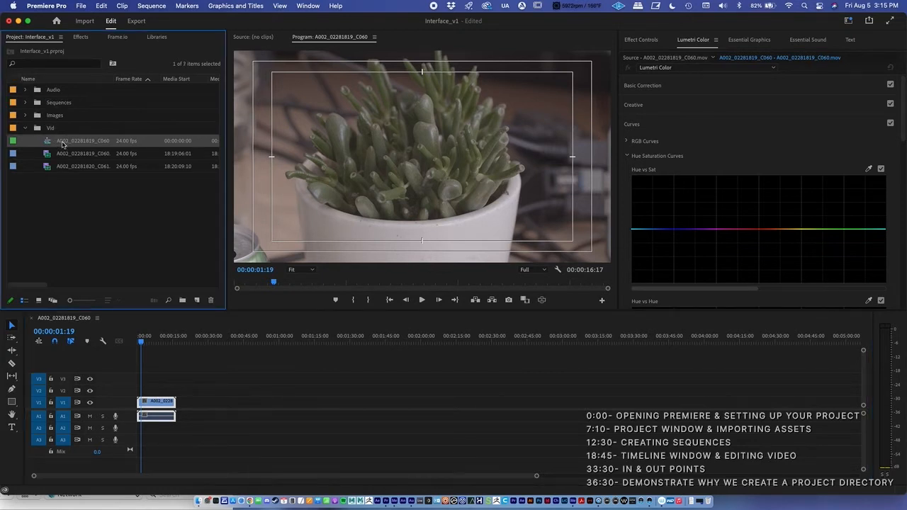
left_click_drag(68, 144, 51, 102)
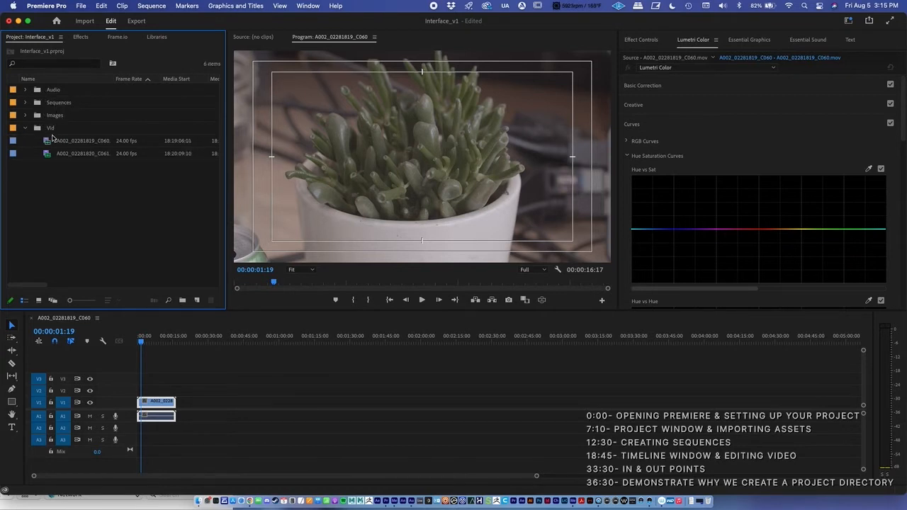
left_click(26, 127)
left_click(26, 103)
Rename the A002_02281819_C060 sequence in the Sequences bin as Comp1
left_click(68, 117)
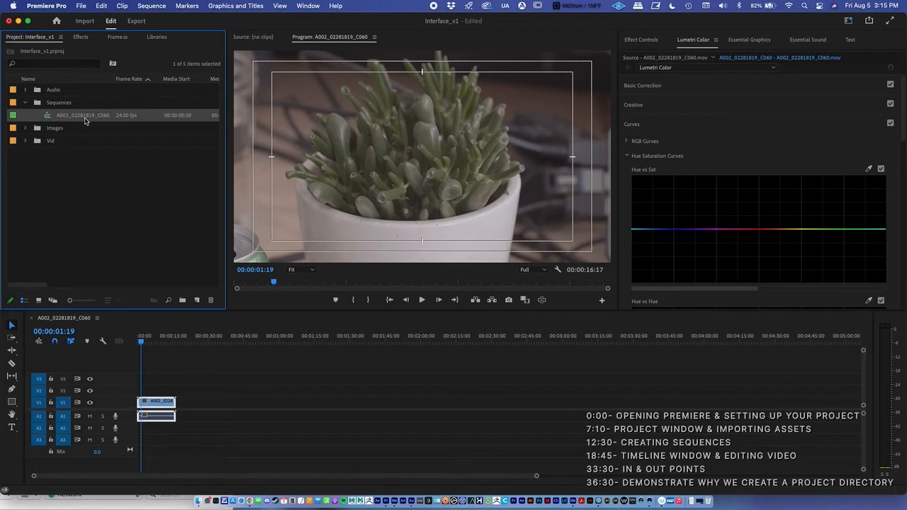
left_click(85, 117)
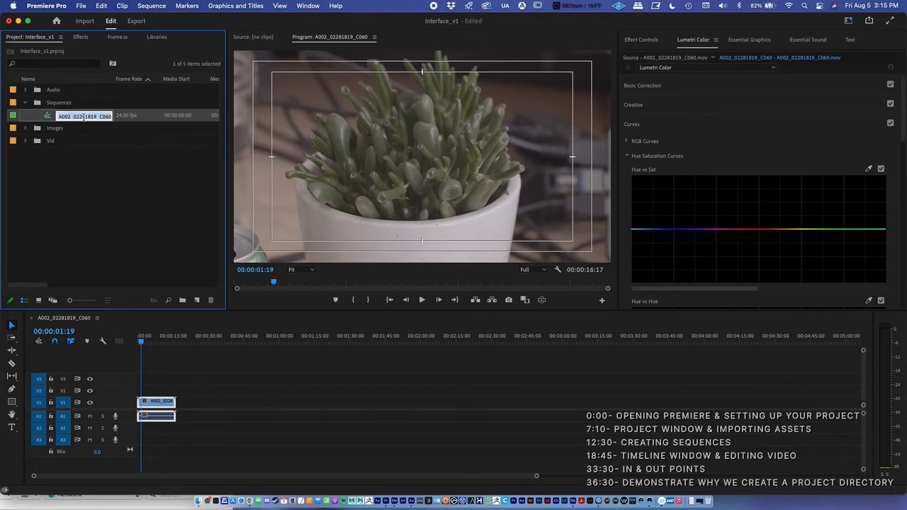
left_click(78, 148)
left_click(68, 118)
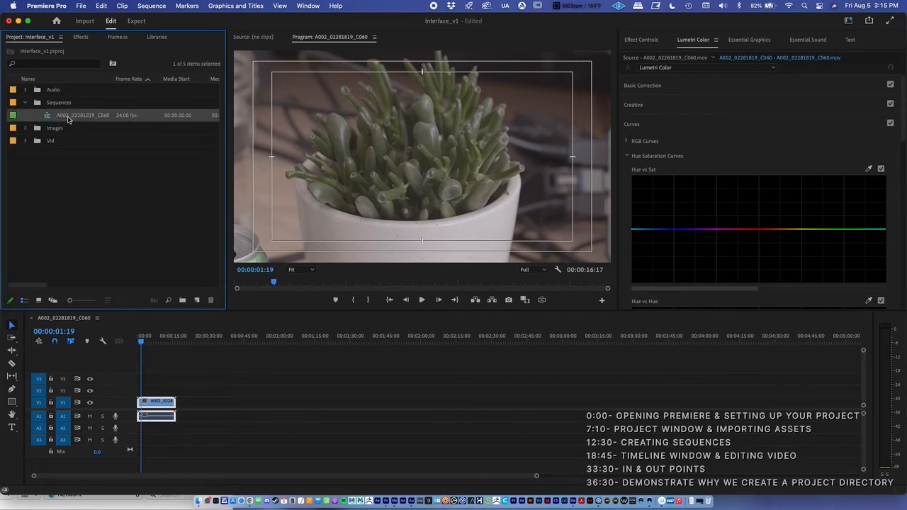
left_click(67, 117)
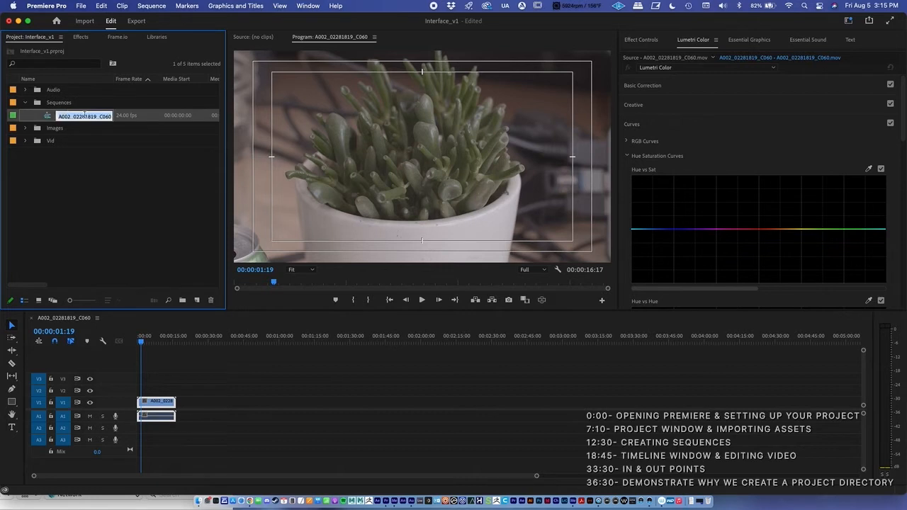
type("d")
key("Tab")
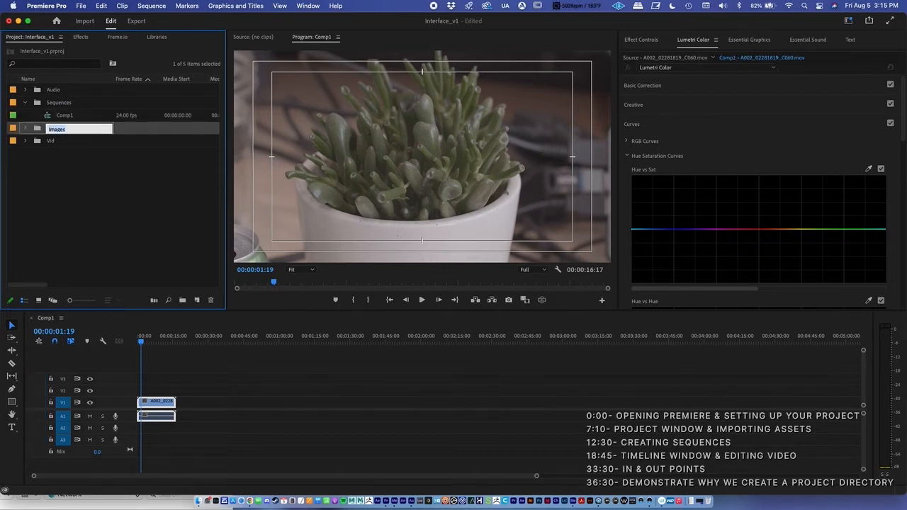
left_click(136, 207)
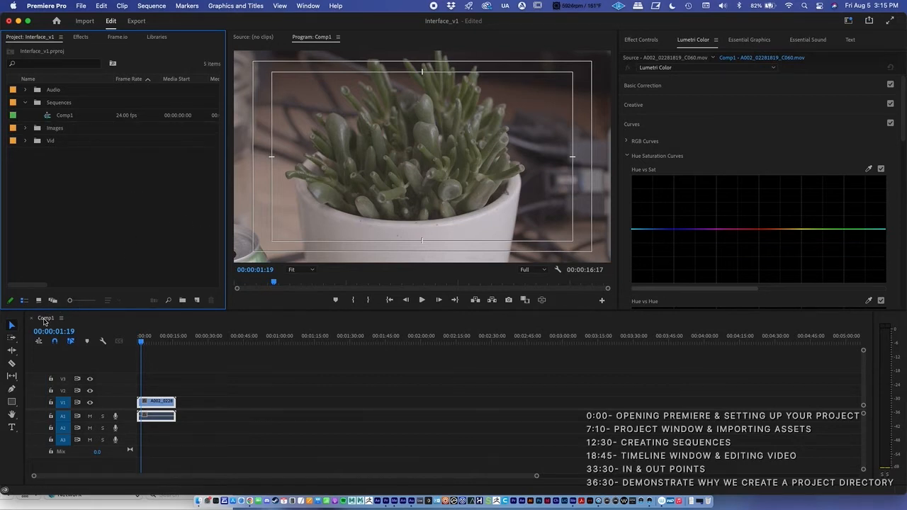
Review the Comp1 sequence's settings and scrub through its clip to 00:00:08:00
left_click(65, 117)
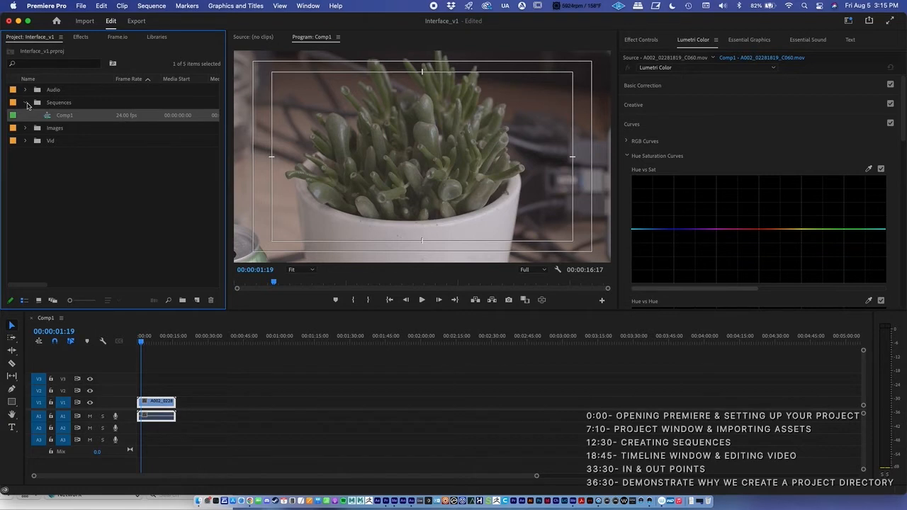
left_click(29, 106)
left_click(28, 106)
left_click(59, 119)
left_click(154, 7)
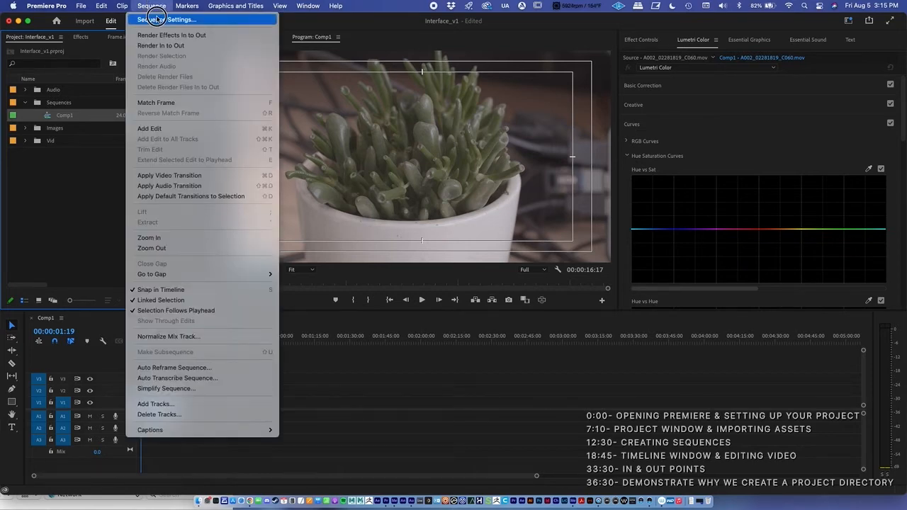
left_click(157, 19)
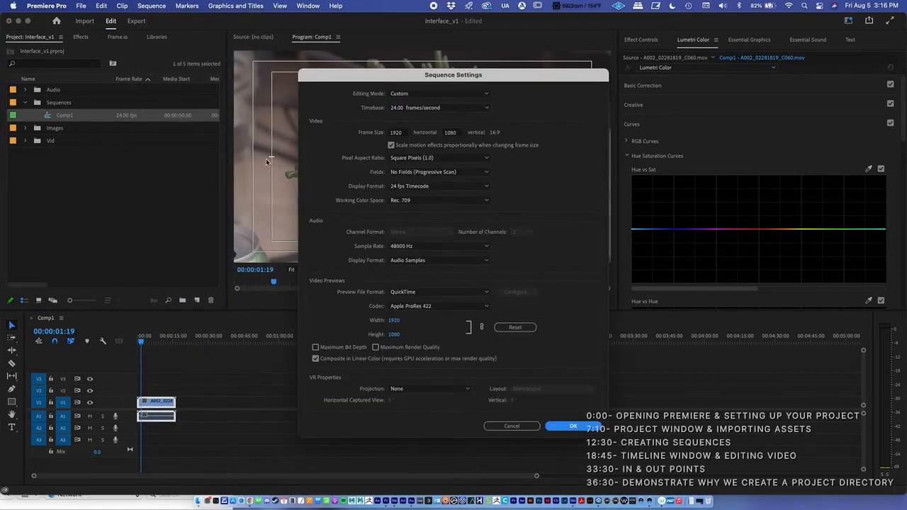
left_click_drag(453, 78, 356, 46)
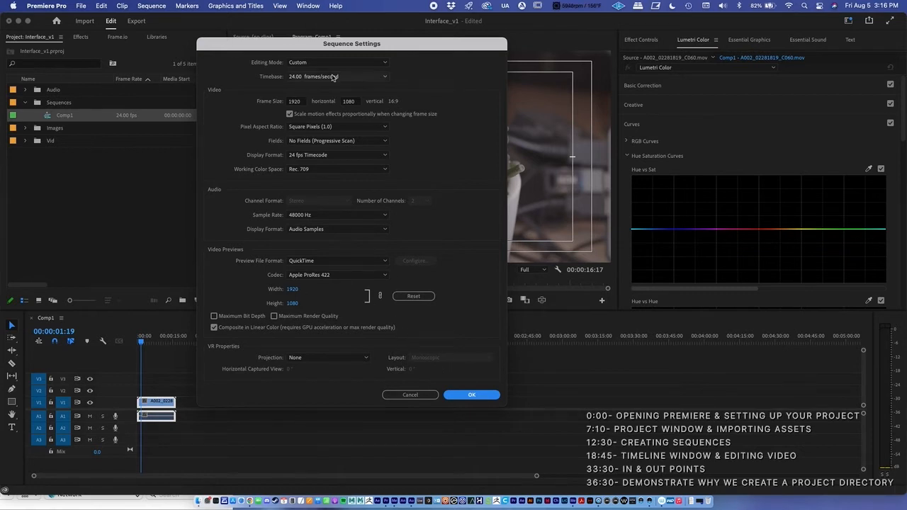
left_click_drag(369, 45, 376, 38)
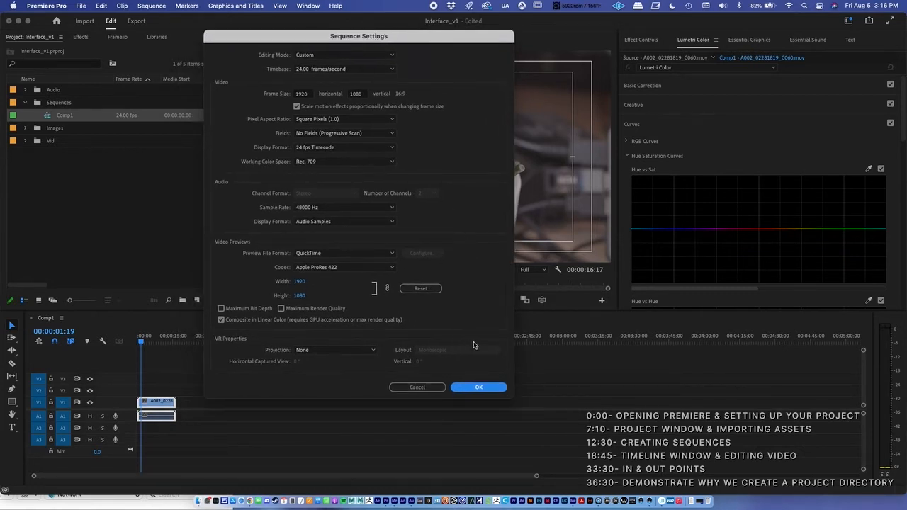
left_click(477, 386)
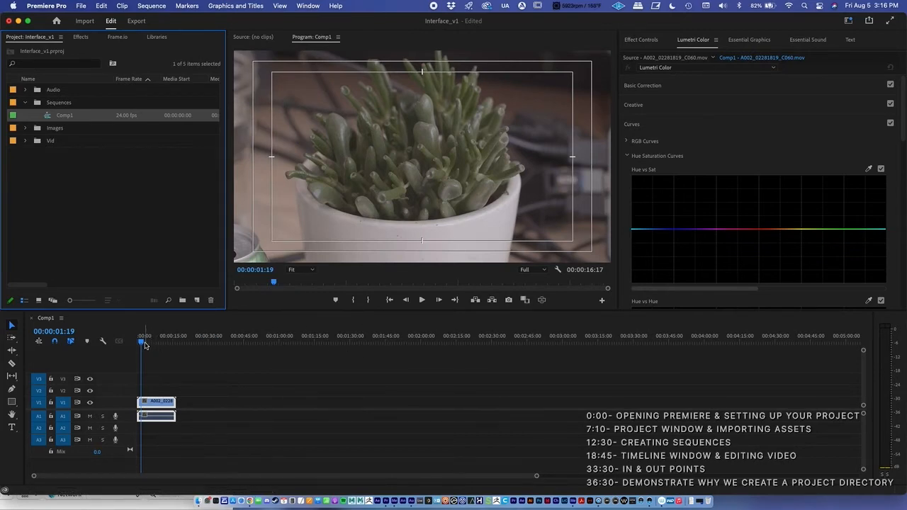
mouse_move(142, 343)
left_mouse_down()
mouse_move(167, 344)
mouse_move(150, 343)
left_mouse_up()
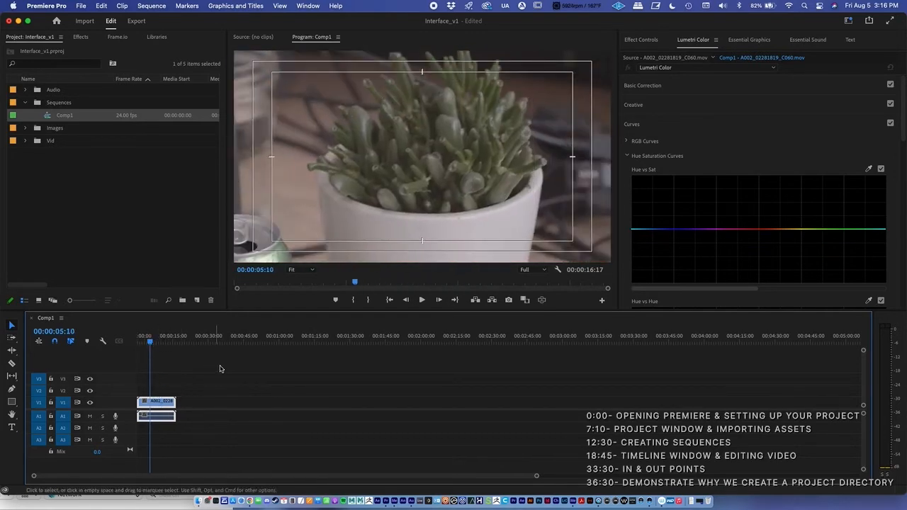
left_click_drag(151, 342, 157, 342)
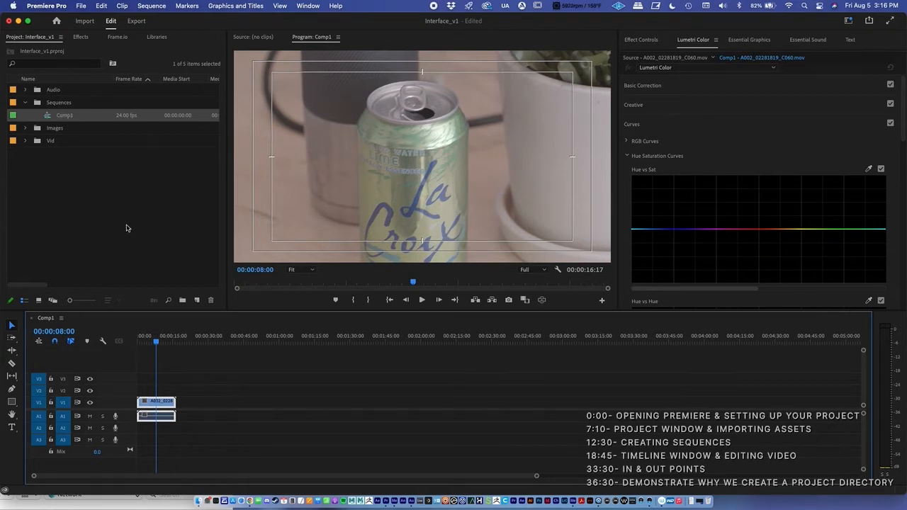
Delete the Comp1 sequence from the project and check the Sequences bin
left_click(75, 118)
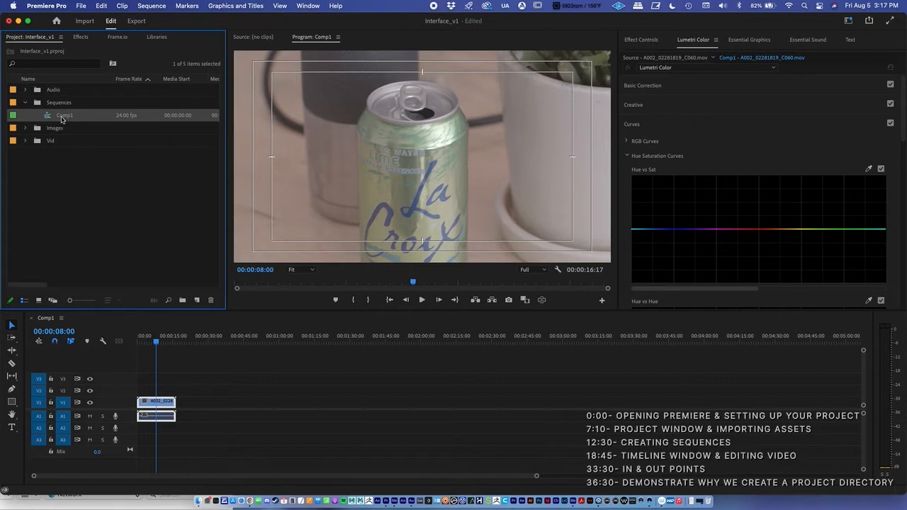
left_click(210, 300)
left_click(24, 103)
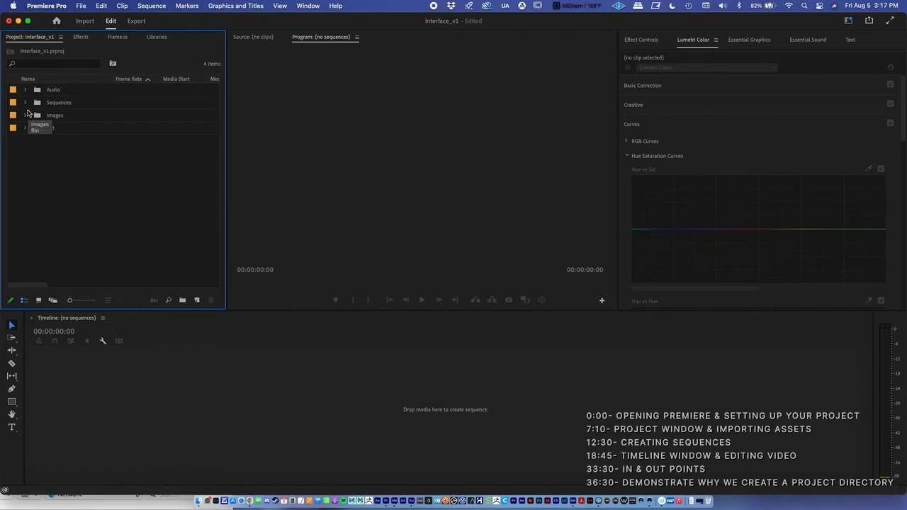
left_click(25, 103)
Expand the Vid bin and create a new sequence from the A002_02281820_C061 clip
left_click(25, 128)
left_click(89, 142)
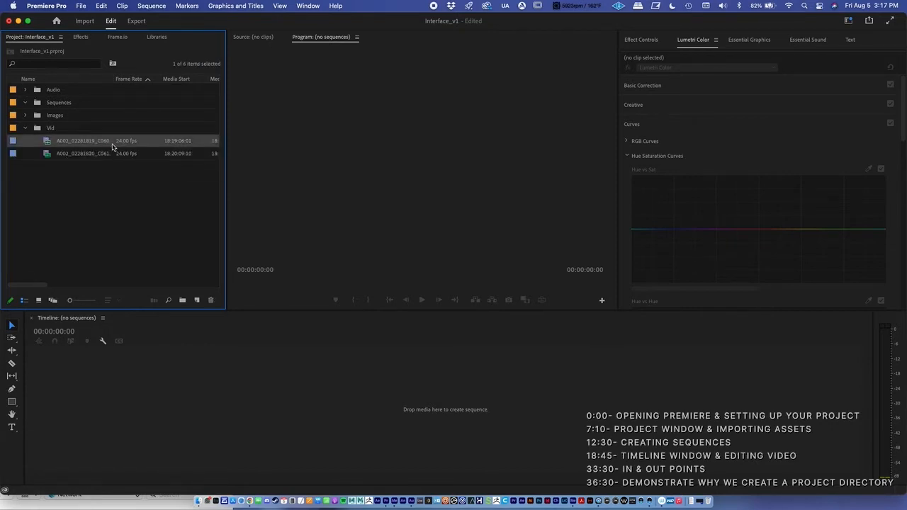
right_click(109, 143)
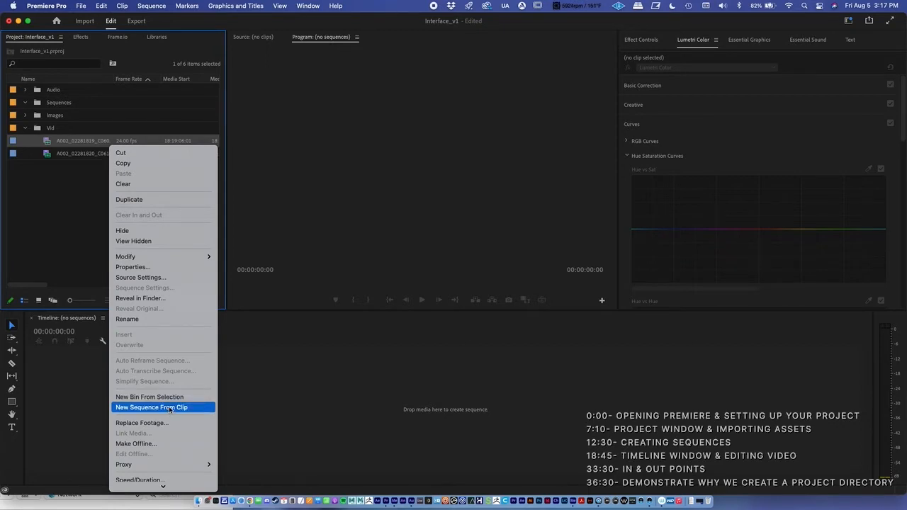
left_click(59, 163)
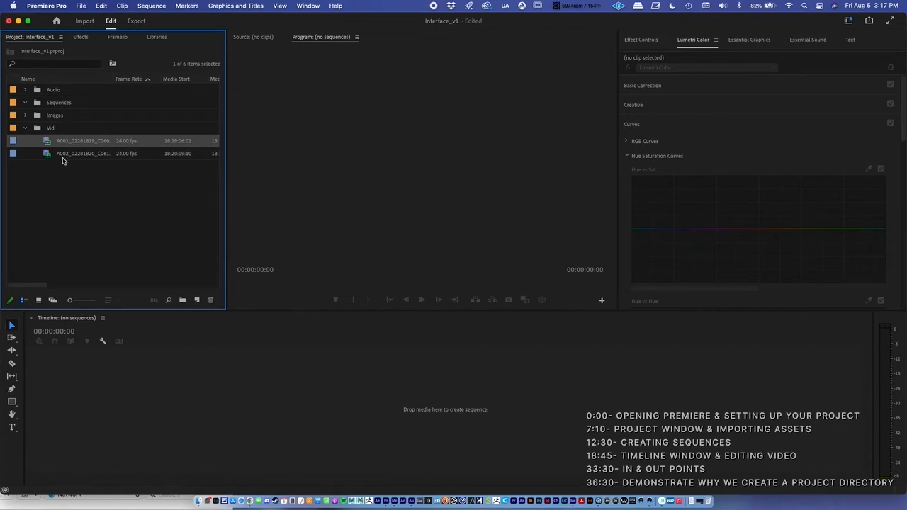
left_click(69, 155)
right_click(69, 156)
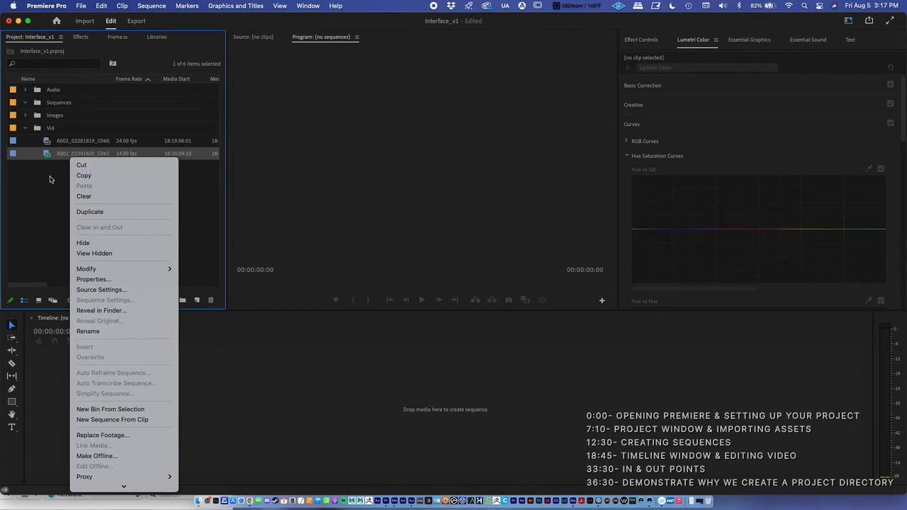
left_click(50, 179)
right_click(65, 154)
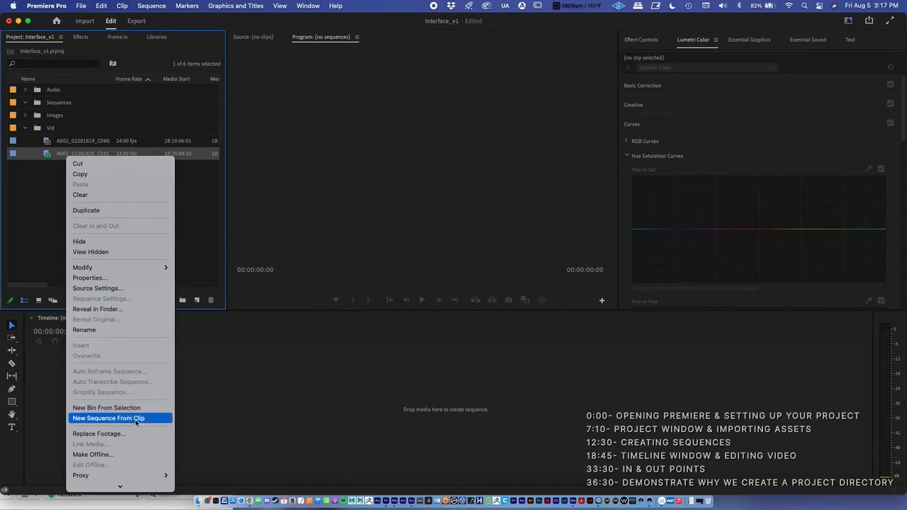
left_click(108, 418)
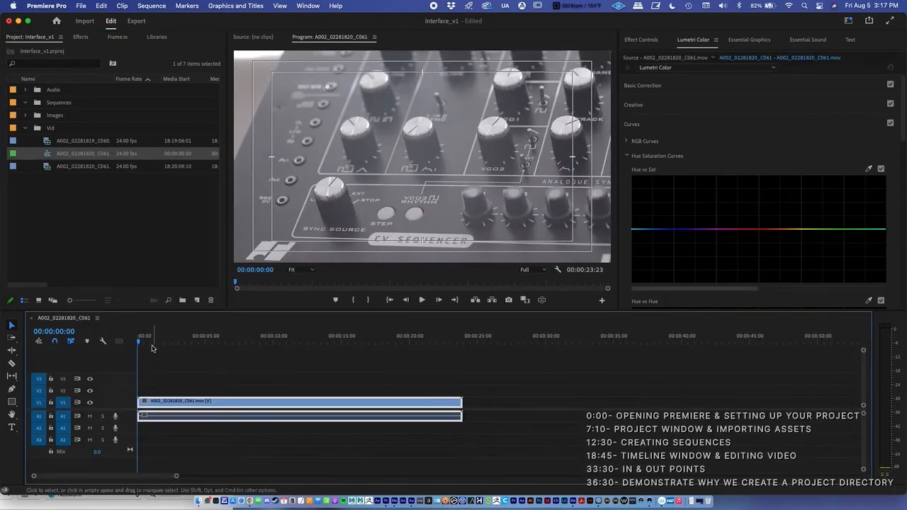
Scrub through the A002_02281820_C061 sequence, stopping at 00:00:16:03
left_click_drag(164, 345, 320, 345)
left_click_drag(174, 345, 192, 347)
left_click_drag(389, 337, 354, 340)
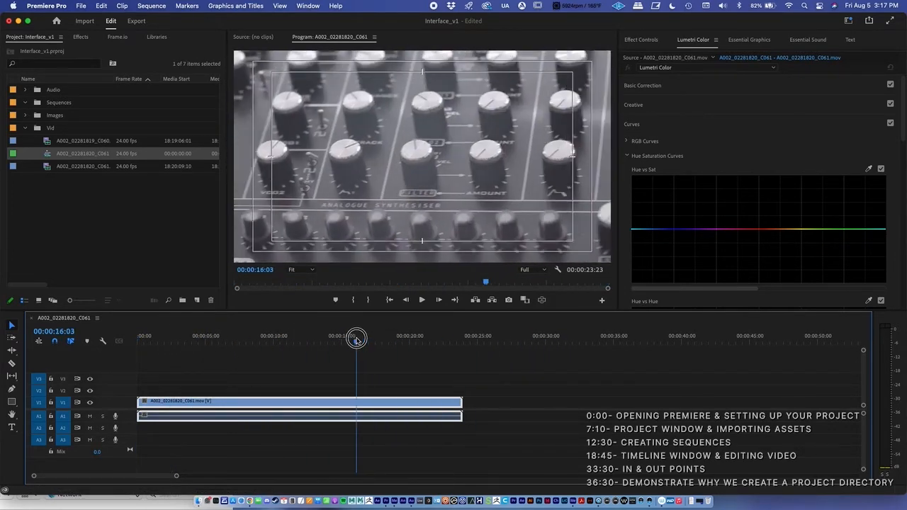
Move the A002_02281820_C061 sequence from the Vid bin into the Sequences bin and collapse the Vid bin
left_click(120, 206)
left_click(84, 156)
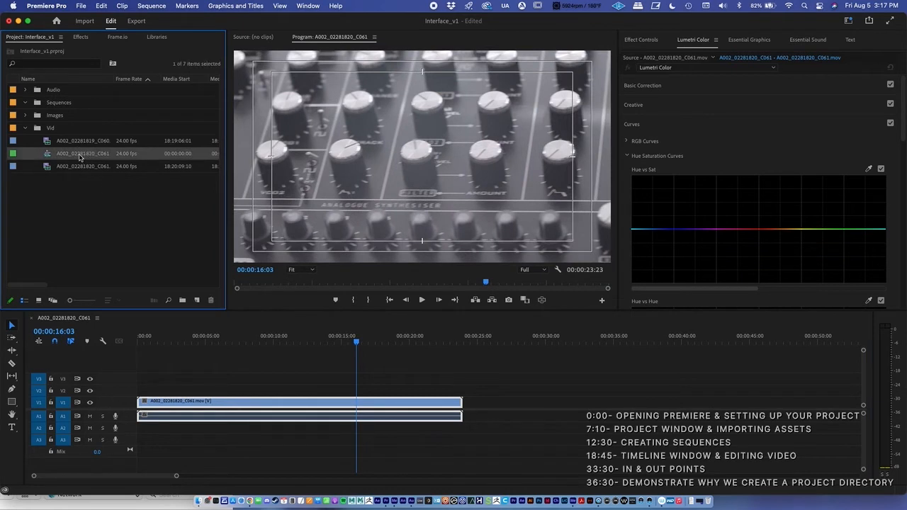
left_click_drag(64, 153, 57, 104)
left_click(27, 141)
Delete the A002_02281820_C061 sequence from the Sequences bin and collapse the bin
left_click(71, 117)
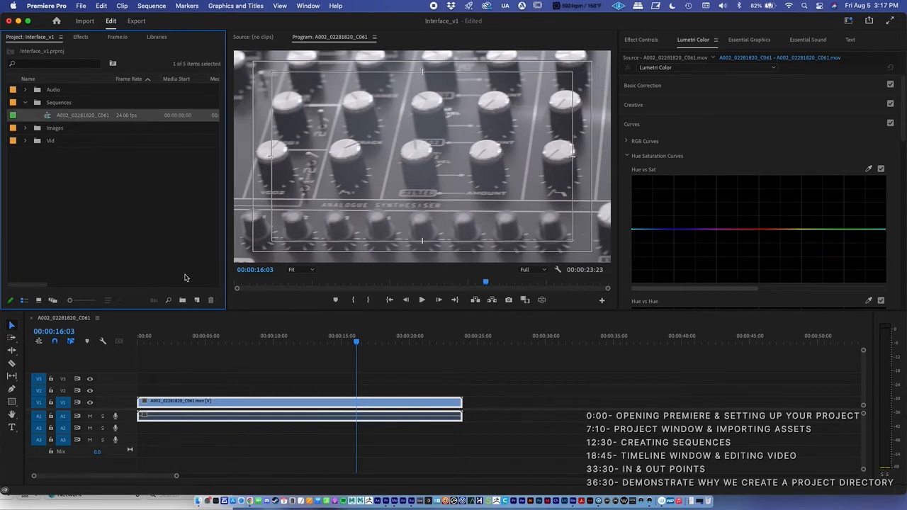
left_click(211, 300)
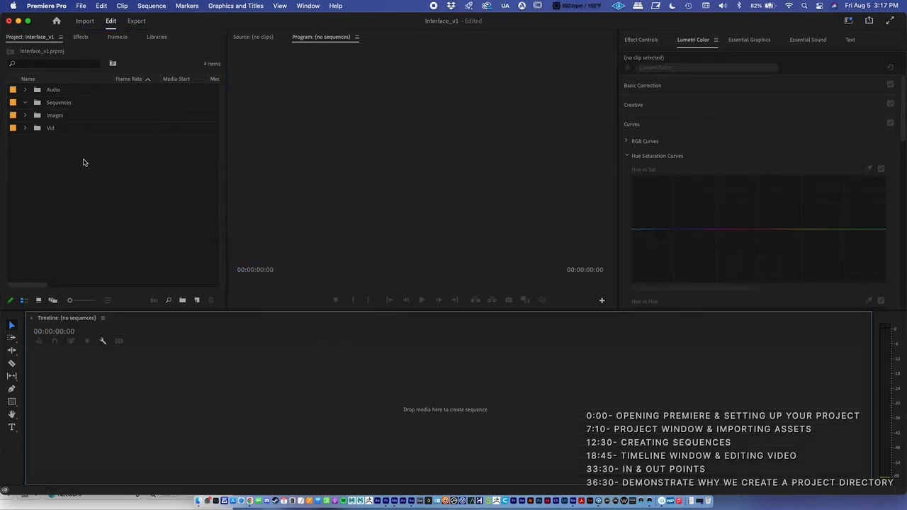
left_click(25, 103)
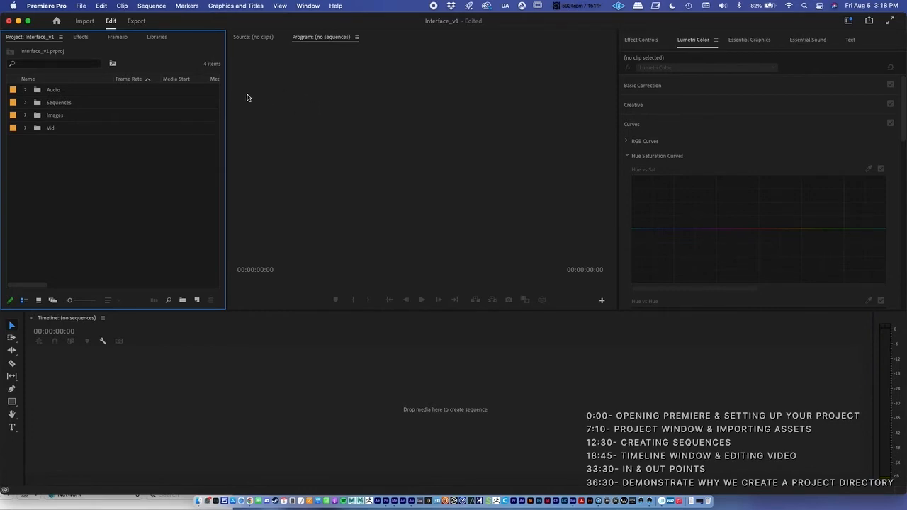
left_click(81, 6)
mouse_move(85, 20)
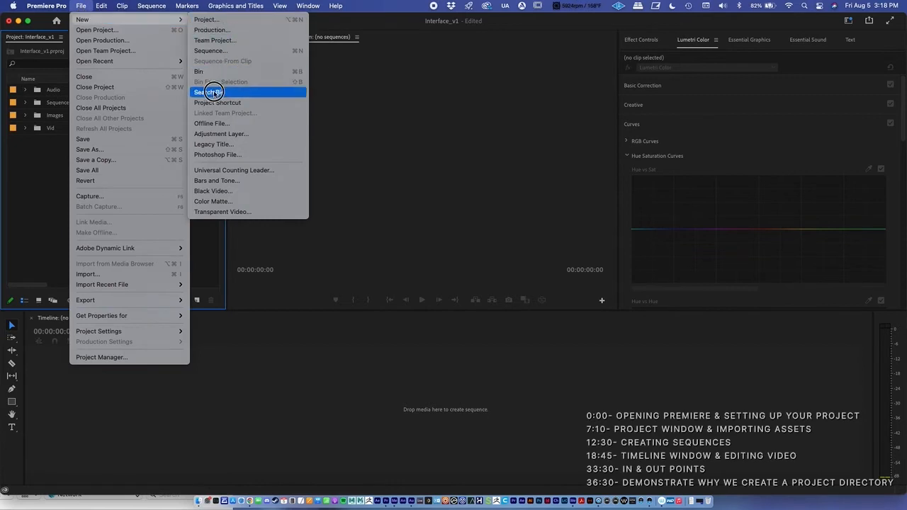
left_click(207, 51)
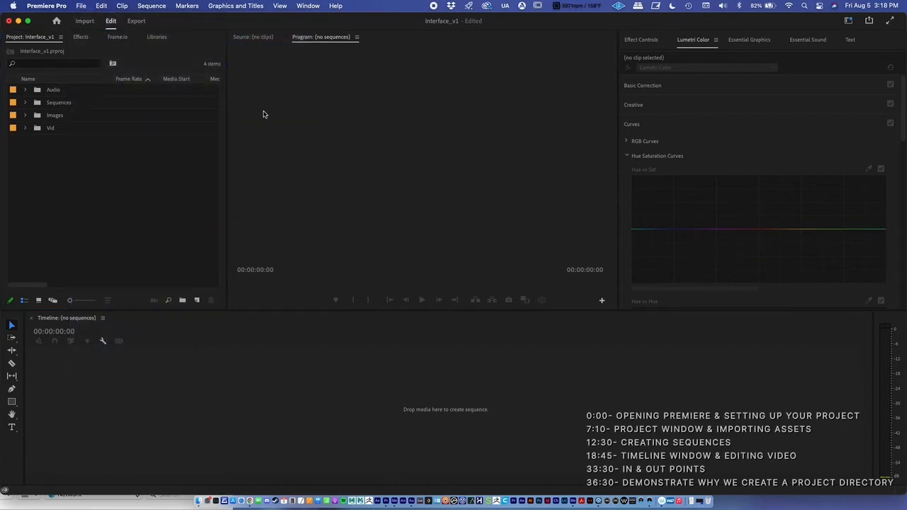
left_click_drag(338, 88, 325, 50)
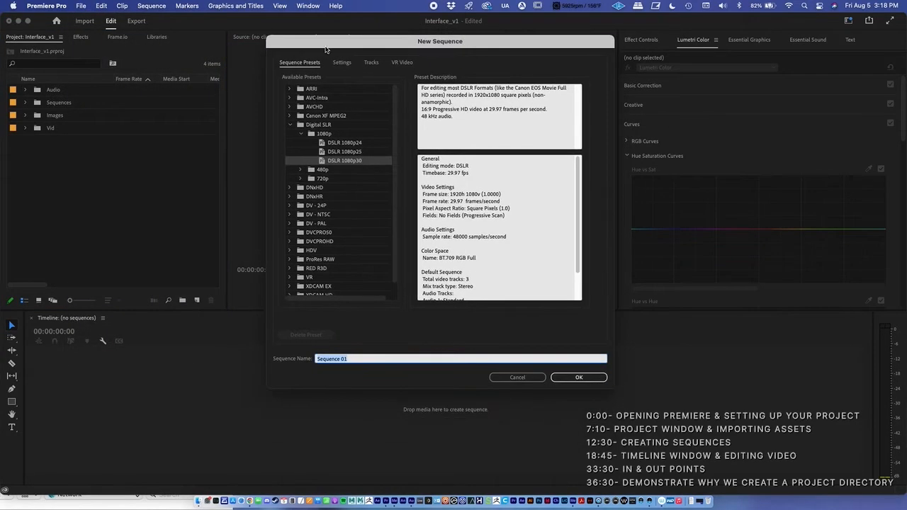
left_click(290, 125)
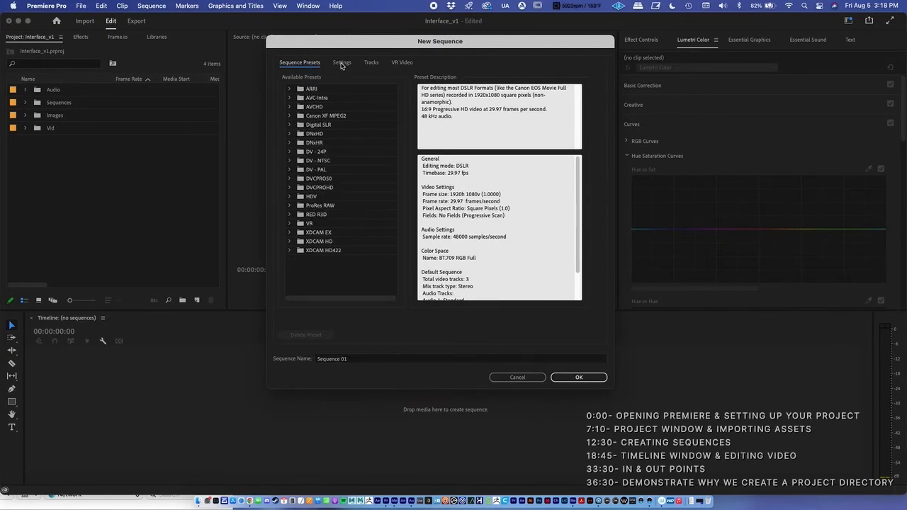
left_click(290, 125)
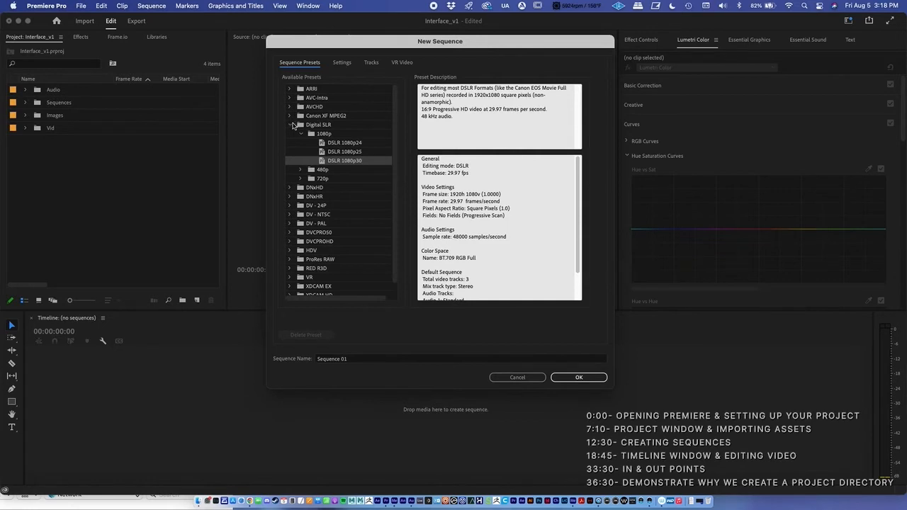
left_click(341, 64)
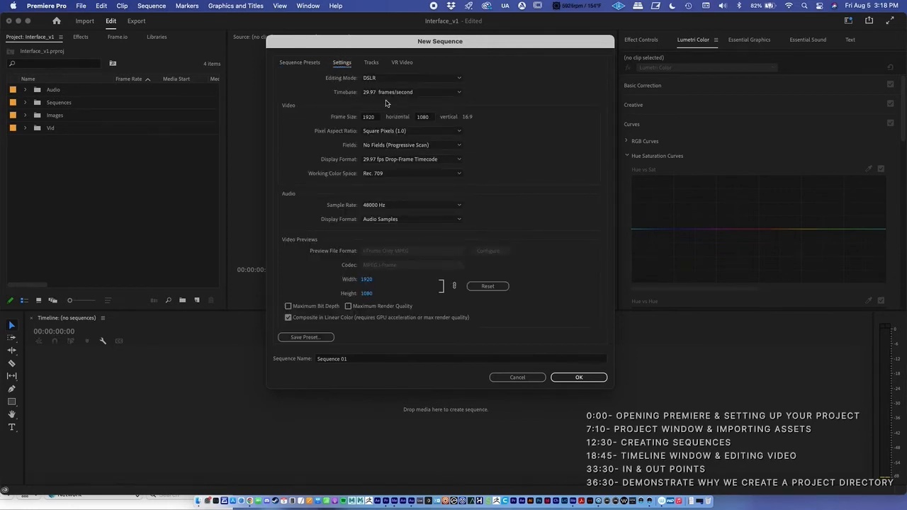
left_click(446, 95)
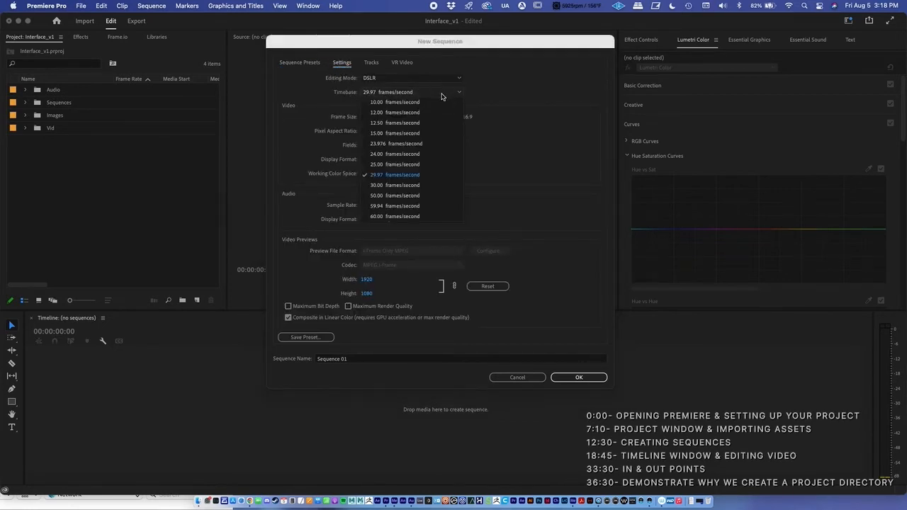
left_click(391, 154)
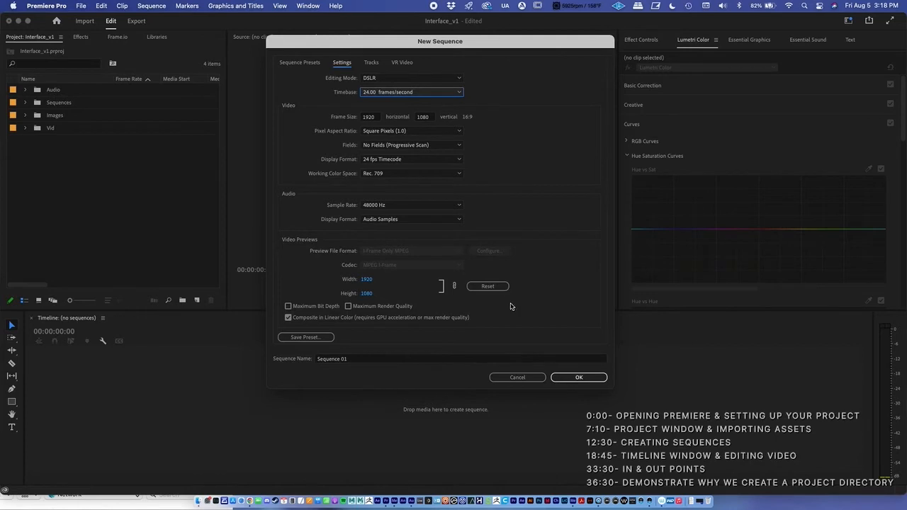
left_click(517, 377)
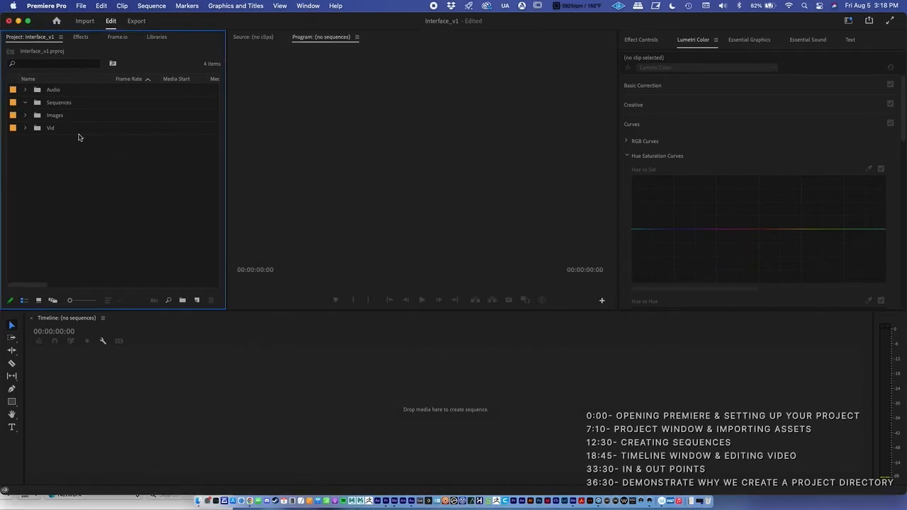
Create a new sequence from the A002_02281819_C060 clip in the Vid bin and briefly play it
left_click(26, 128)
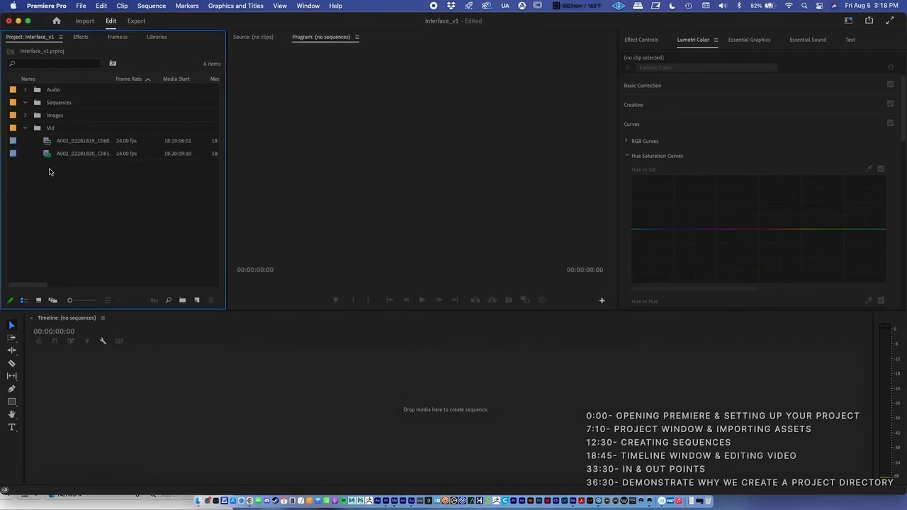
left_click(86, 141)
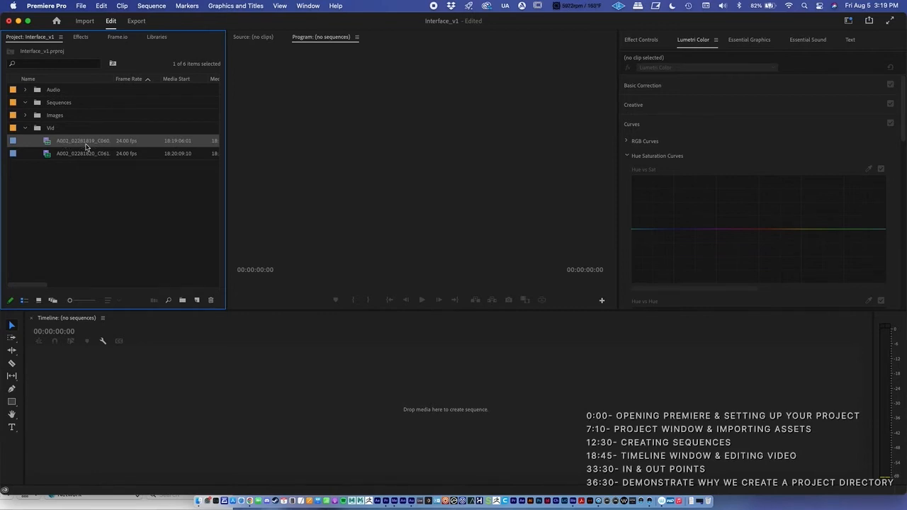
right_click(80, 144)
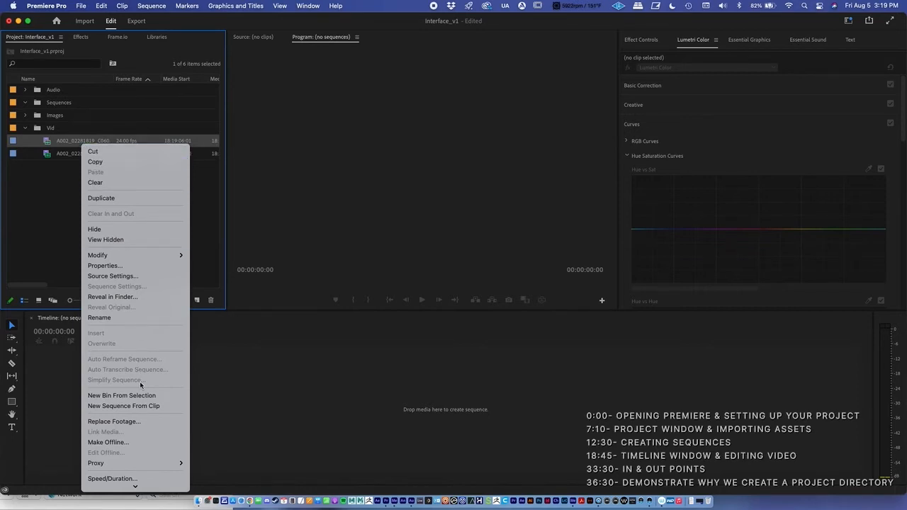
left_click(144, 407)
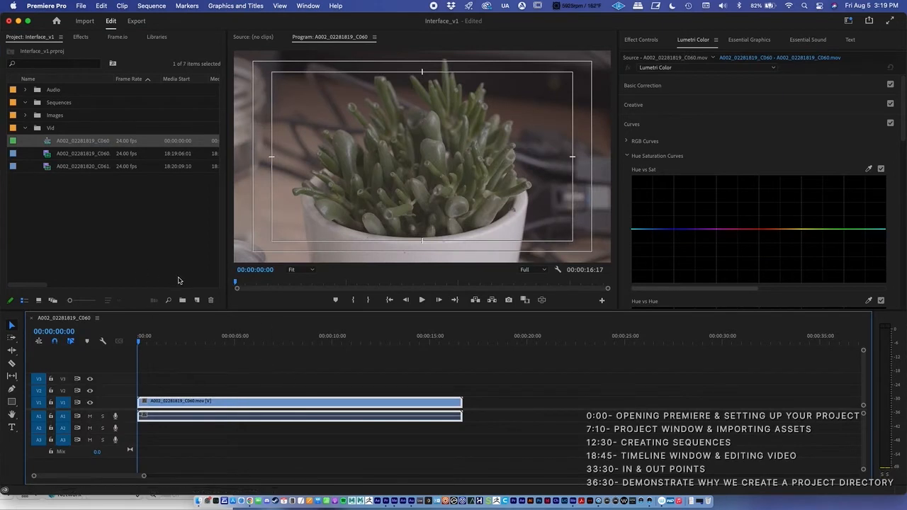
key("space")
key("space")
left_click(97, 186)
left_click(82, 144)
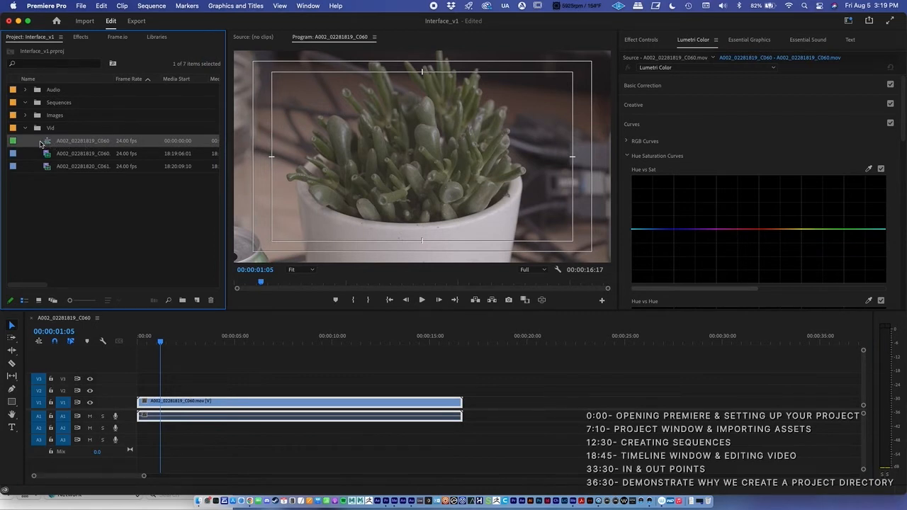
left_click(85, 144)
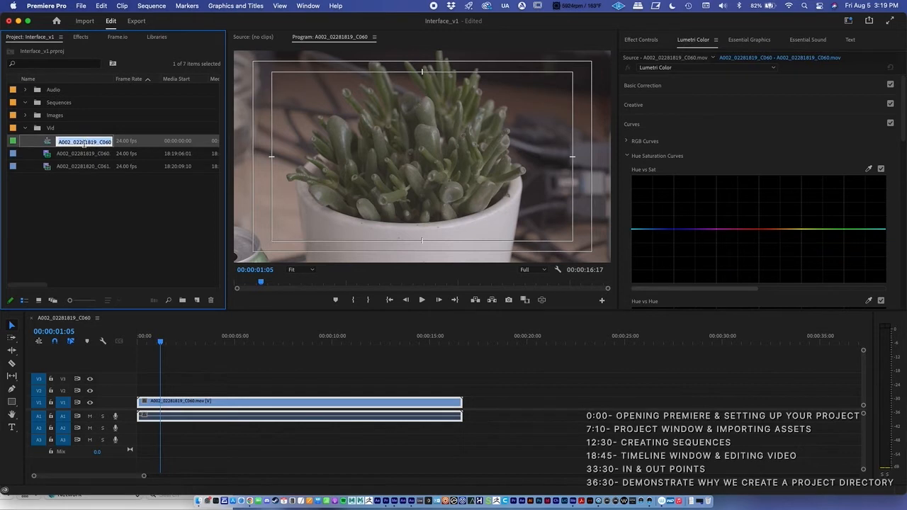
left_click(156, 240)
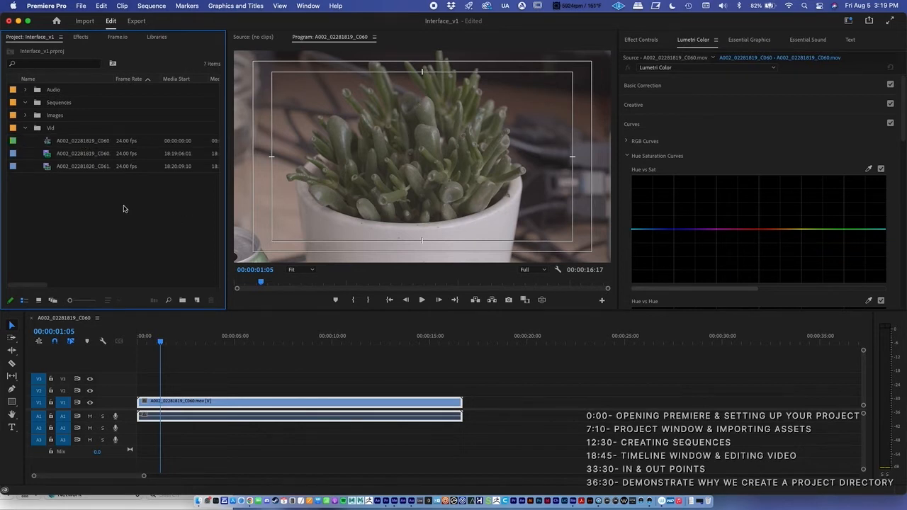
Rename the A002_02281819_C060 sequence as Comp1 and move it into the Sequences bin
left_click(79, 144)
right_click(79, 143)
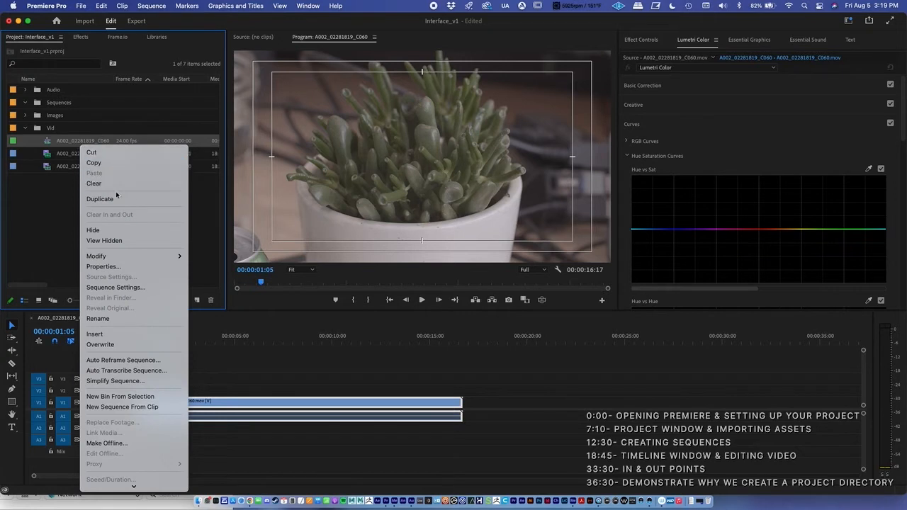
left_click(121, 320)
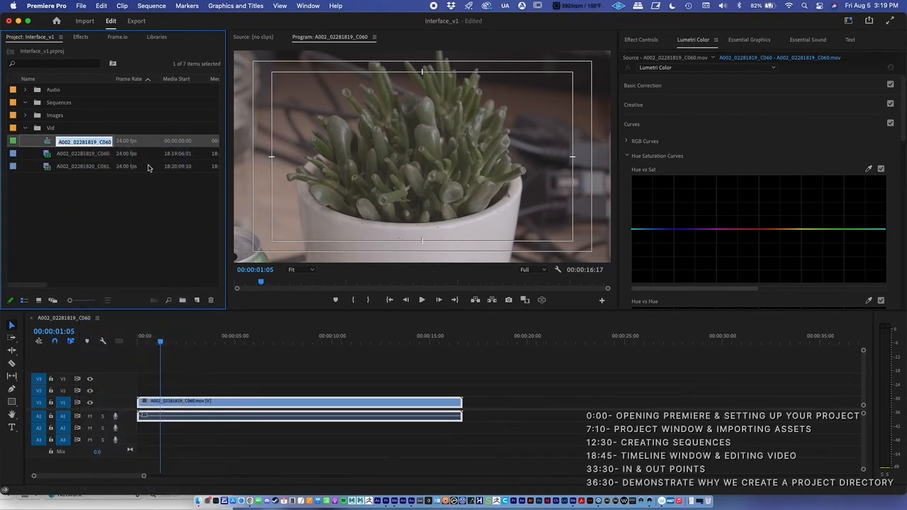
type("Co")
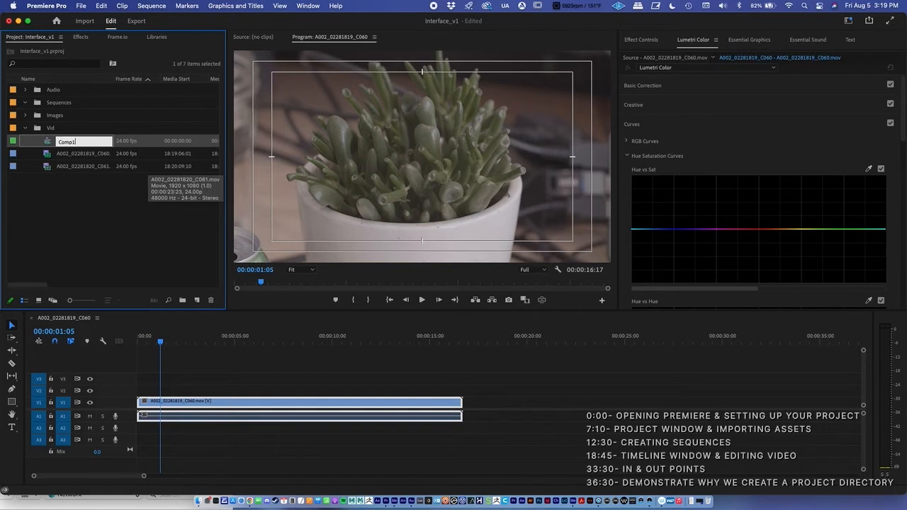
type("mp1")
key("Return")
left_click_drag(66, 141, 63, 104)
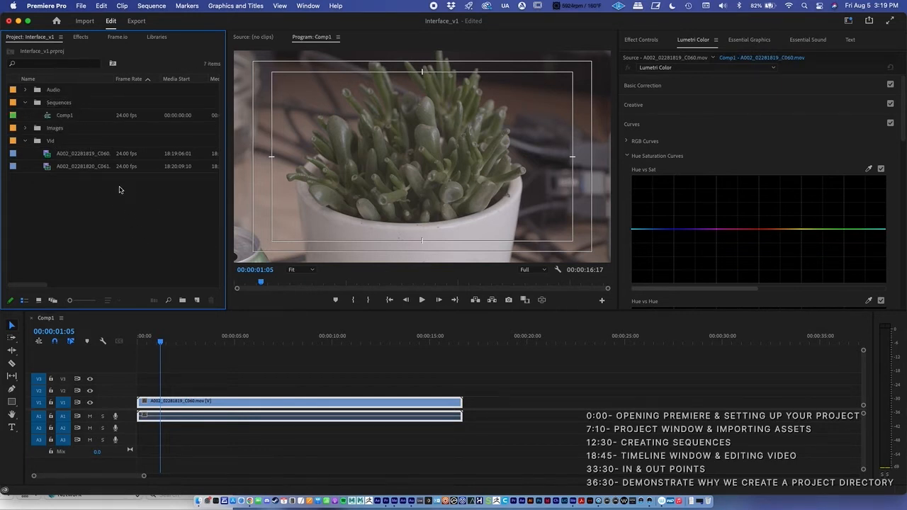
Return the playhead to near the start of Comp1 and play the sequence
left_click(175, 345)
left_click_drag(175, 345, 141, 335)
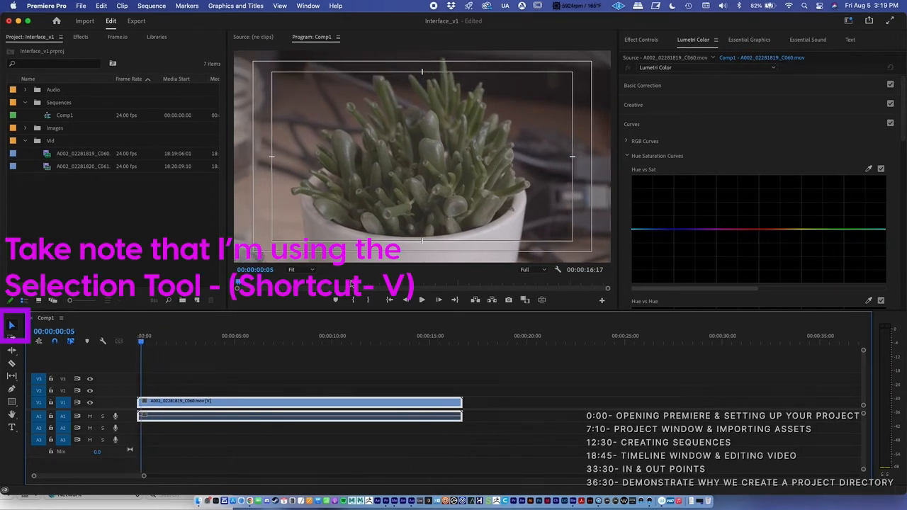
left_click(421, 300)
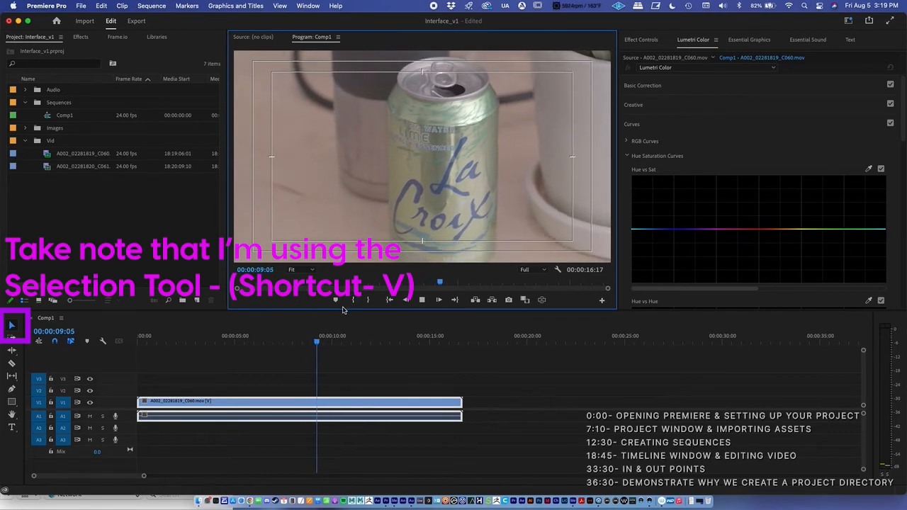
Trim the end of the A002_02281819_C060 clip back to 00:00:03:23, and extend it to its full length again
left_click_drag(301, 338, 217, 336)
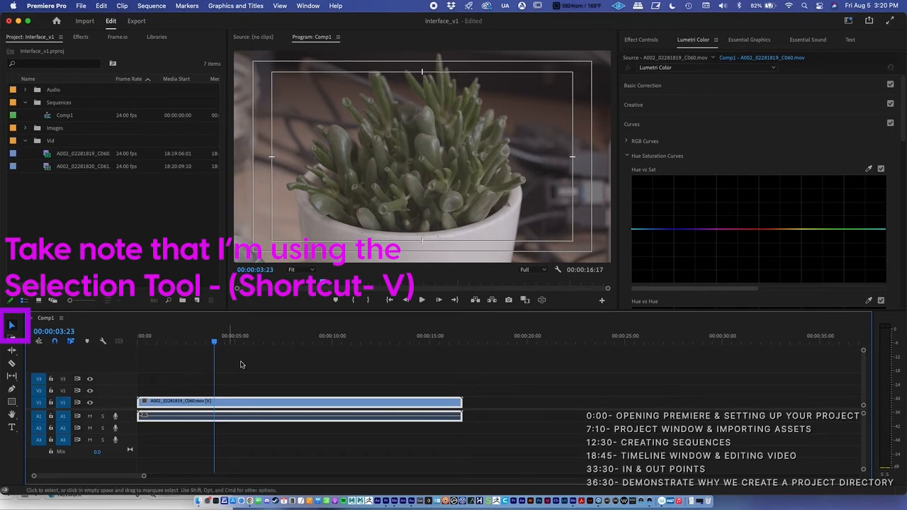
left_click_drag(464, 399, 460, 400)
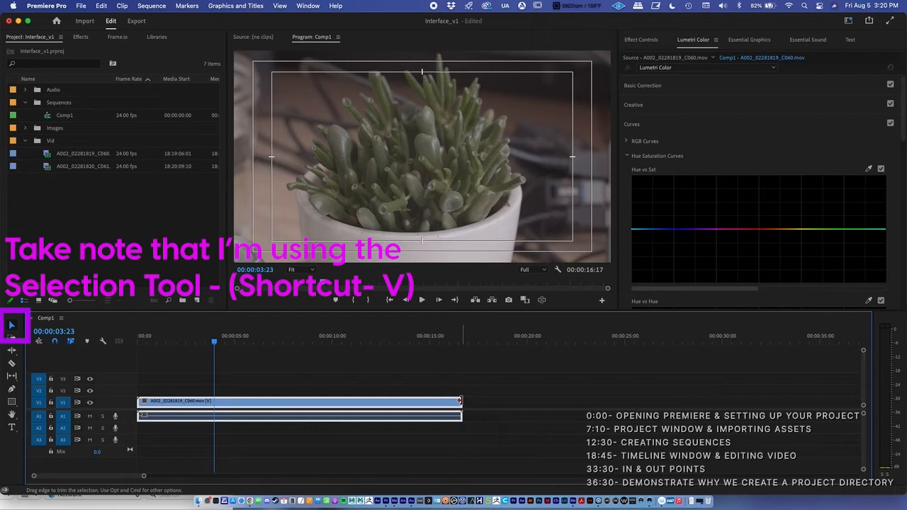
left_click_drag(465, 401, 214, 399)
left_click_drag(215, 347, 199, 344)
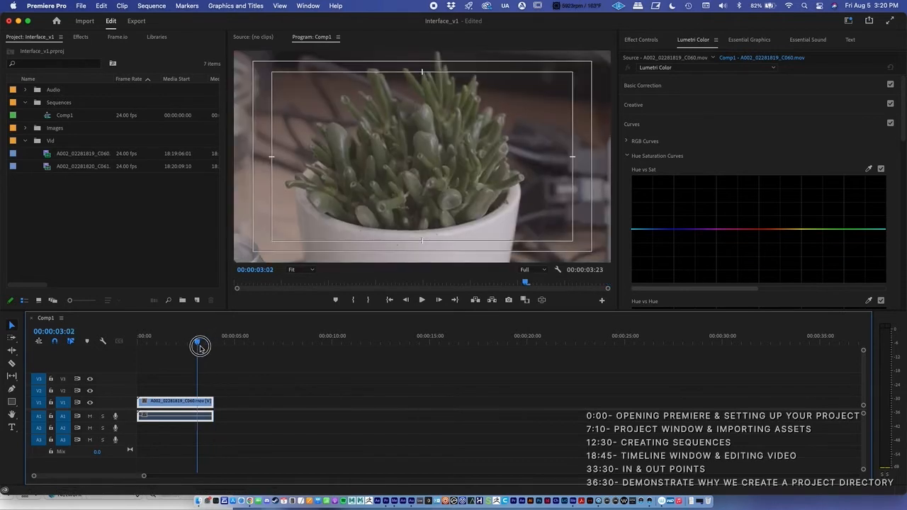
left_click_drag(216, 401, 559, 415)
Split the A002_02281819_C060 clip in Comp1 at 00:00:04:21 with the Razor tool
left_click(306, 347)
left_click(257, 347)
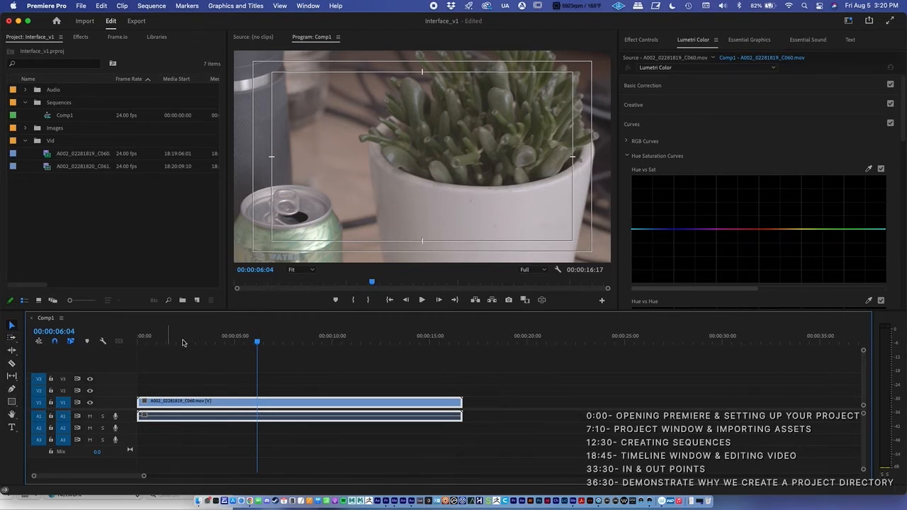
left_click(240, 343)
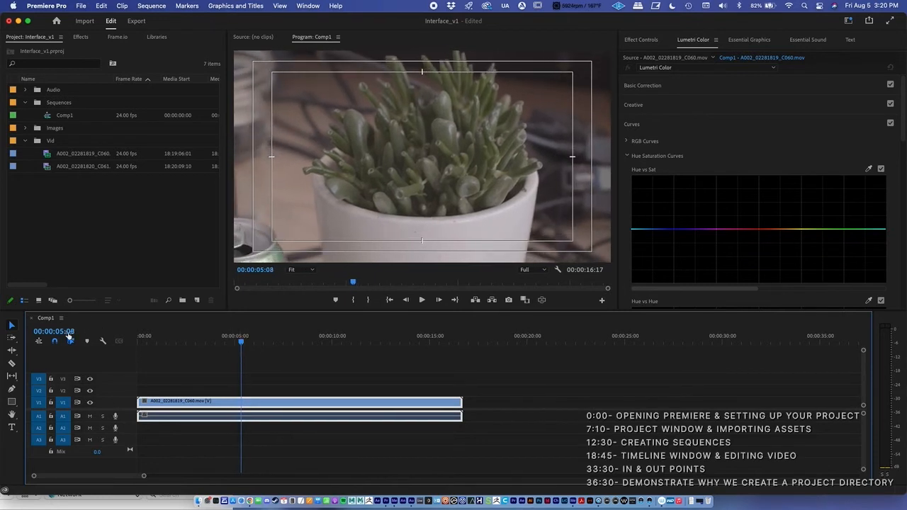
left_click(12, 364)
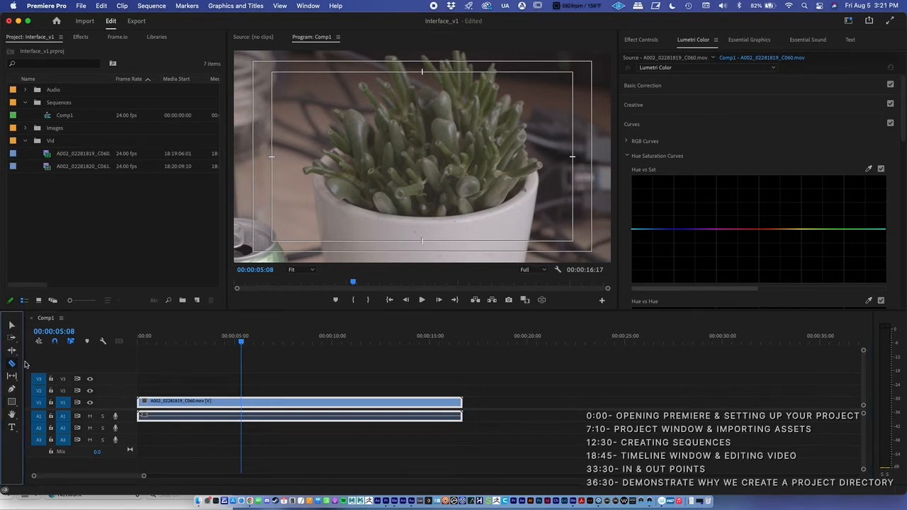
left_click(236, 340)
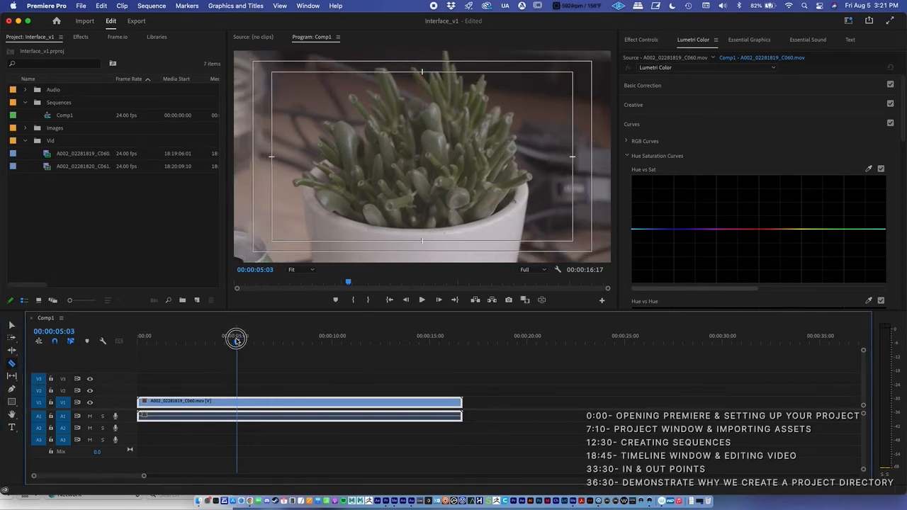
left_click(234, 401)
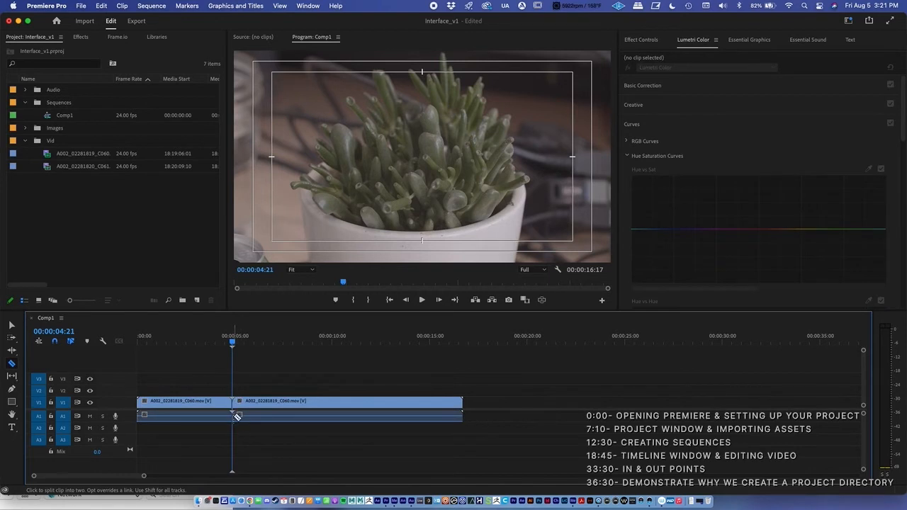
Delete the part of the A002_02281819_C060 clip after the 00:00:04:21 cut, and scrub the playhead back to 00:00:04:05
key("v")
left_click(301, 401)
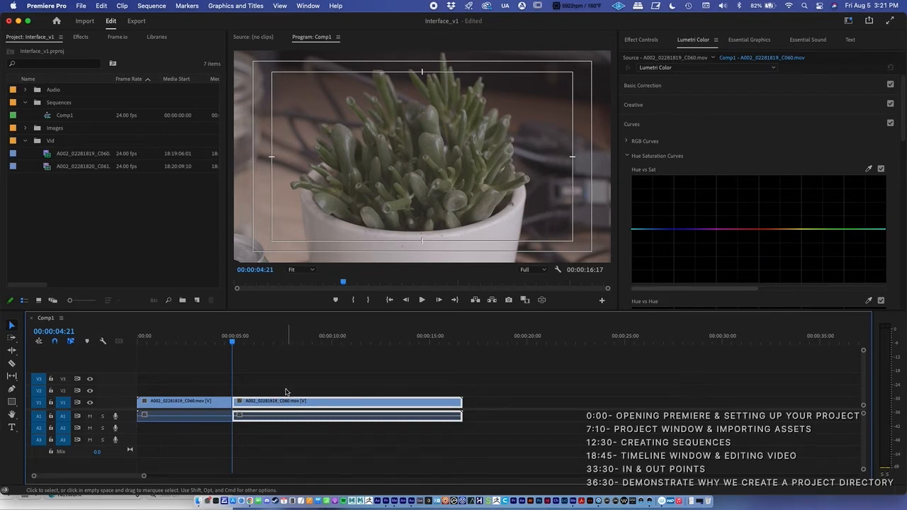
key("Delete")
left_click_drag(232, 351, 216, 359)
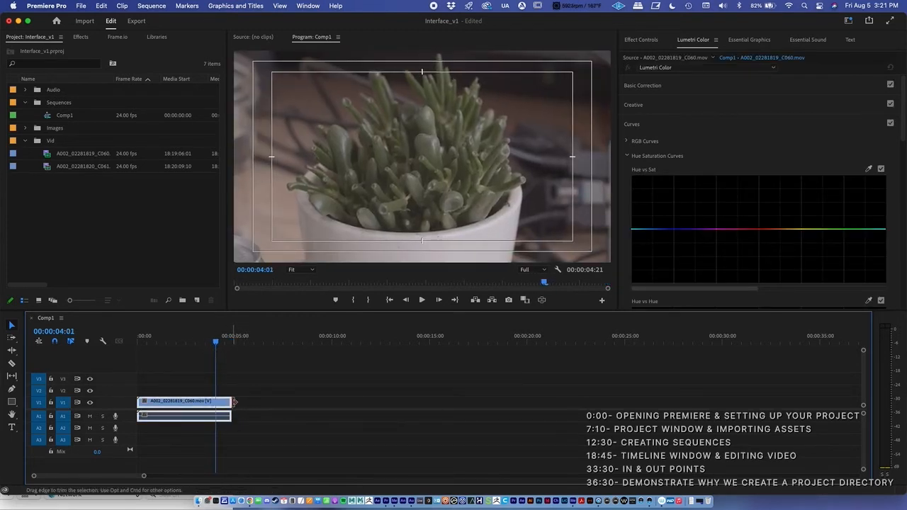
mouse_move(228, 344)
left_mouse_down()
mouse_move(239, 361)
mouse_move(218, 356)
left_mouse_up()
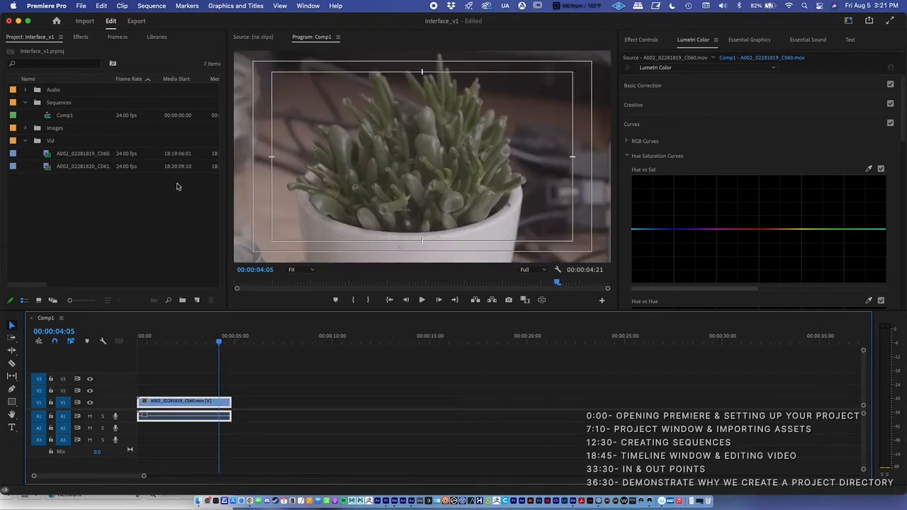
Extend the end of the remaining A002_02281819_C060 piece to recover the clip's full length
left_click(102, 6)
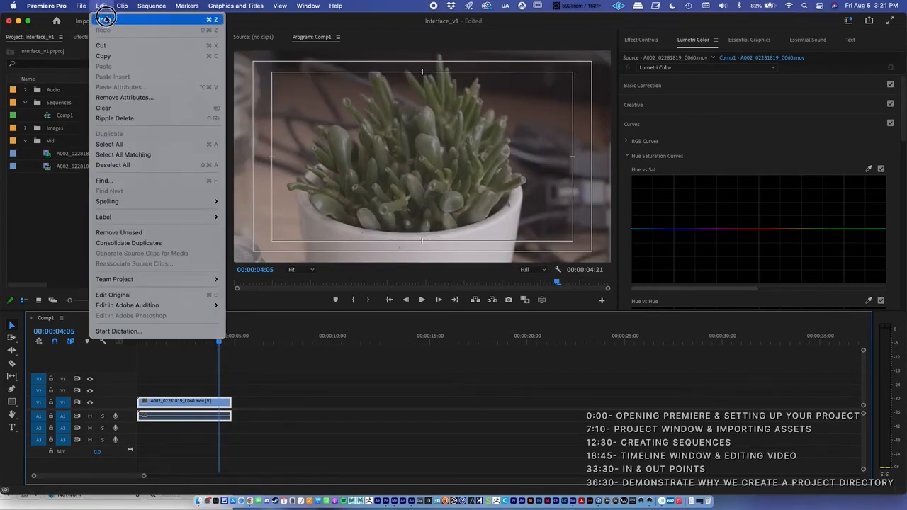
left_click(104, 18)
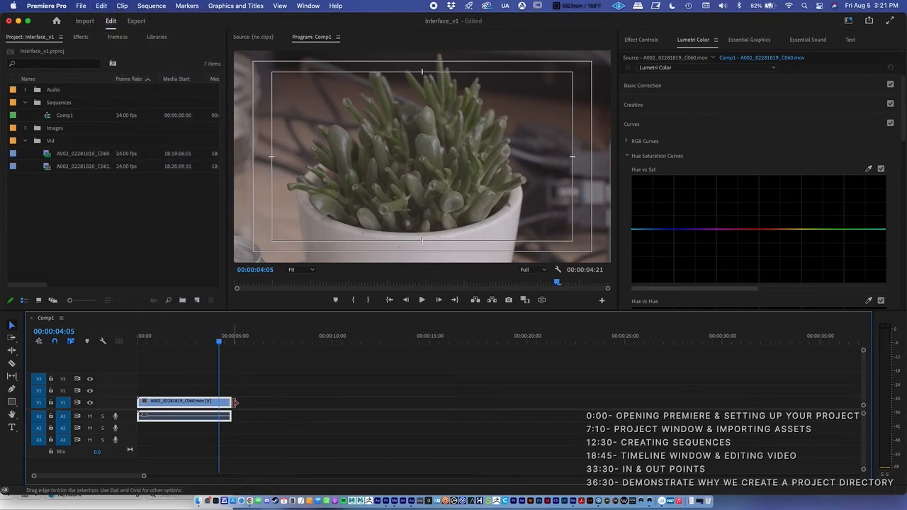
left_click_drag(234, 402, 461, 402)
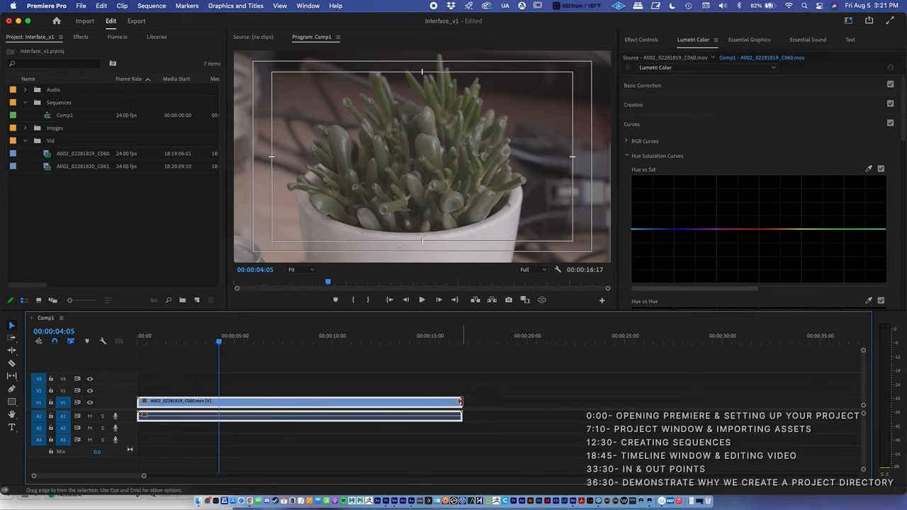
Trim the clip's end to the playhead at 00:00:04:05, and extend it back to its full length
left_click_drag(459, 401, 218, 382)
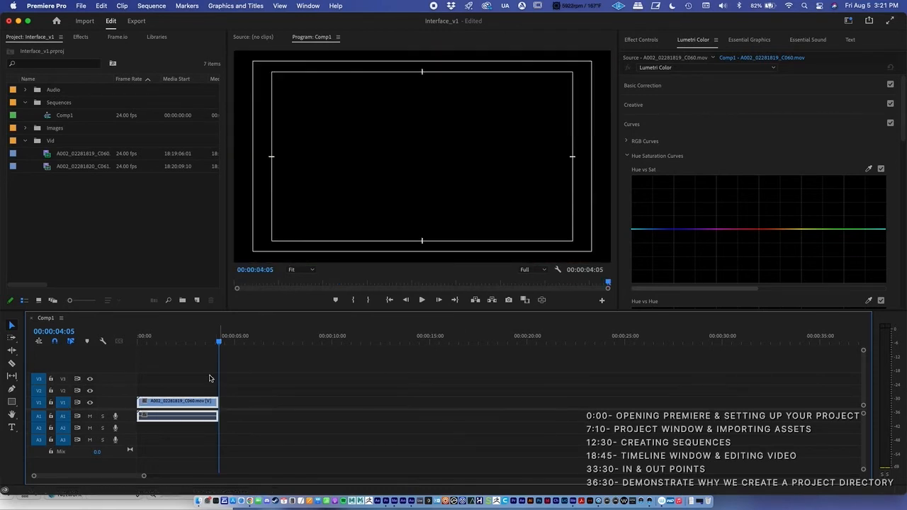
left_click_drag(208, 342, 190, 342)
left_click_drag(218, 402, 557, 404)
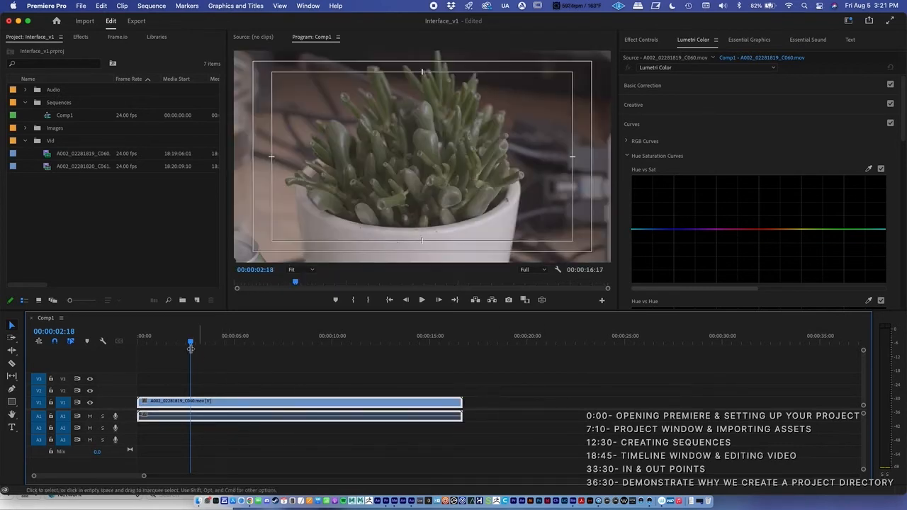
Turn timeline snapping off, try trimming the clip's end near the playhead at 00:00:03:10, and undo the trim
left_click(56, 342)
left_click(56, 343)
mouse_move(191, 345)
left_mouse_down()
mouse_move(228, 347)
mouse_move(201, 347)
left_mouse_up()
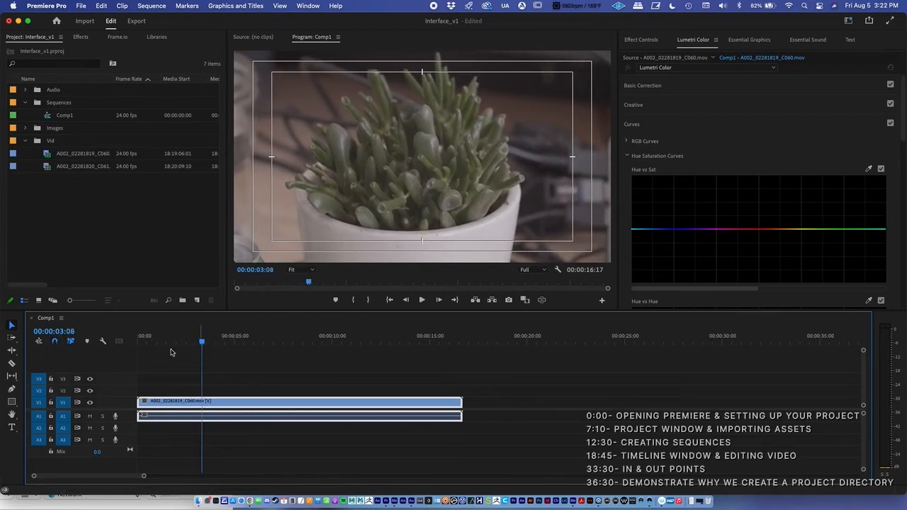
left_click(59, 341)
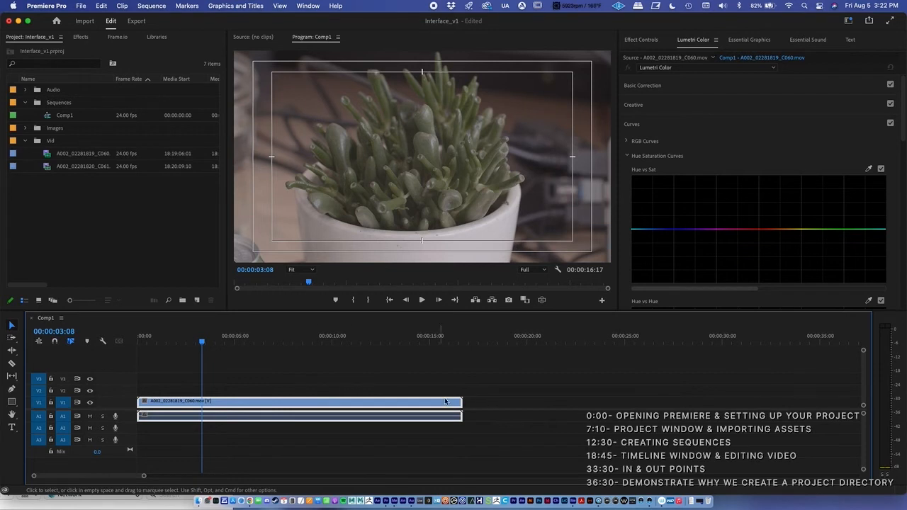
mouse_move(203, 343)
left_mouse_down()
mouse_move(186, 344)
mouse_move(204, 345)
left_mouse_up()
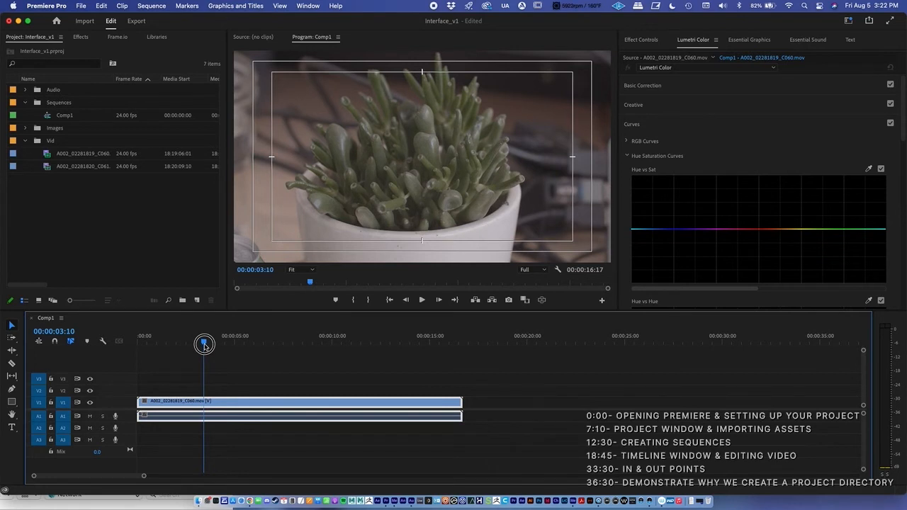
left_click_drag(460, 401, 199, 375)
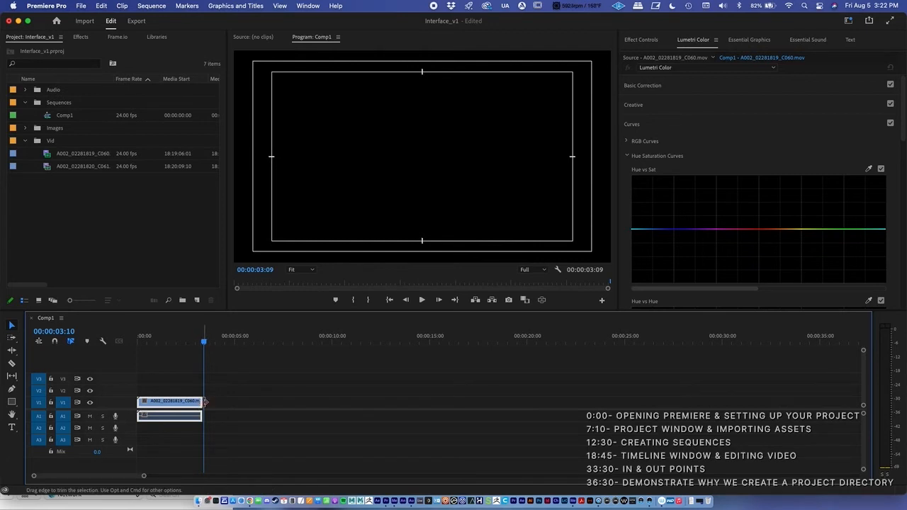
key("super+z")
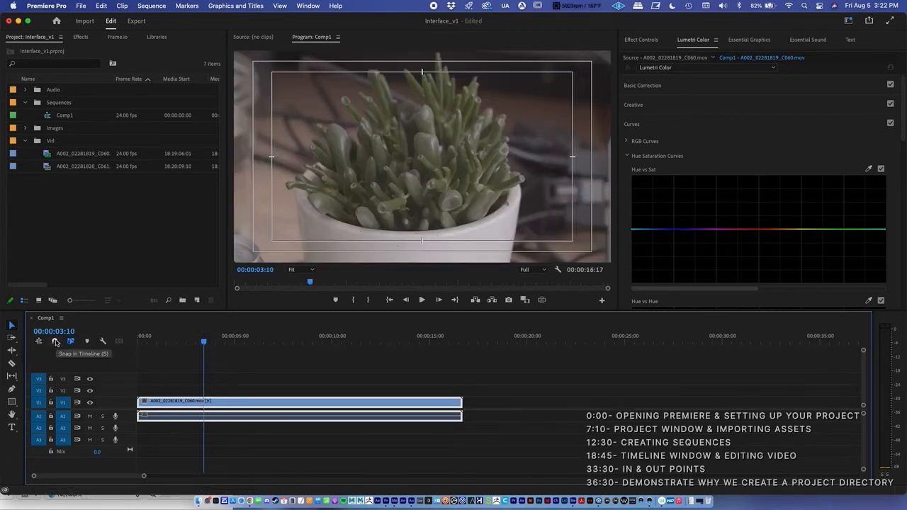
Turn timeline snapping back on, trim the clip's end to the playhead at 00:00:03:10, and undo that trim
left_click(56, 341)
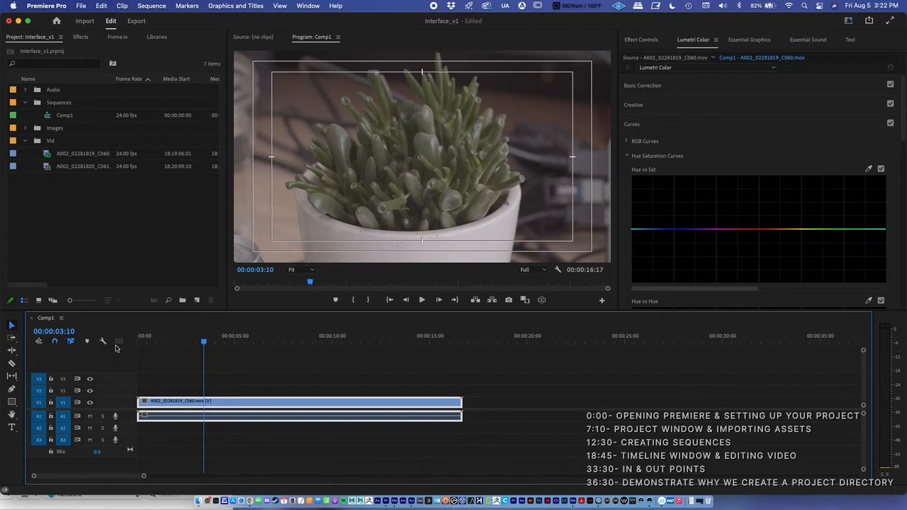
left_click_drag(459, 401, 203, 381)
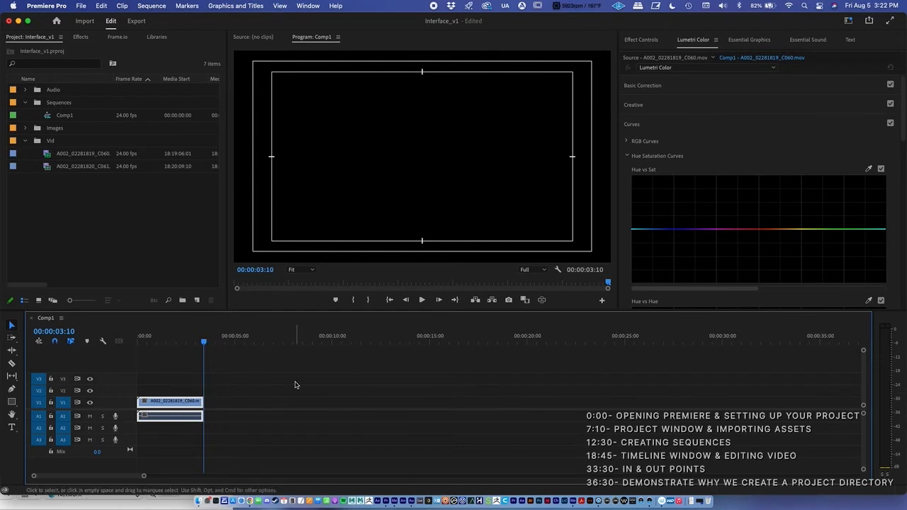
left_click(190, 344)
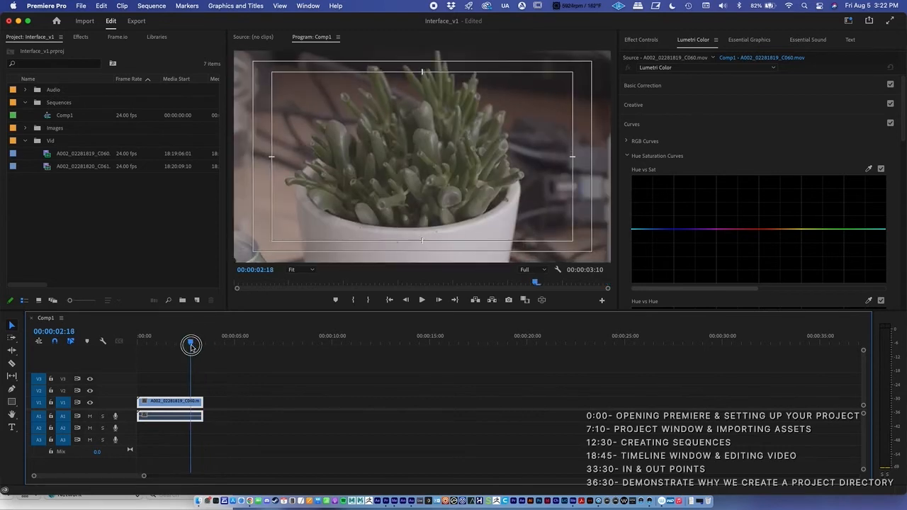
key("super+z")
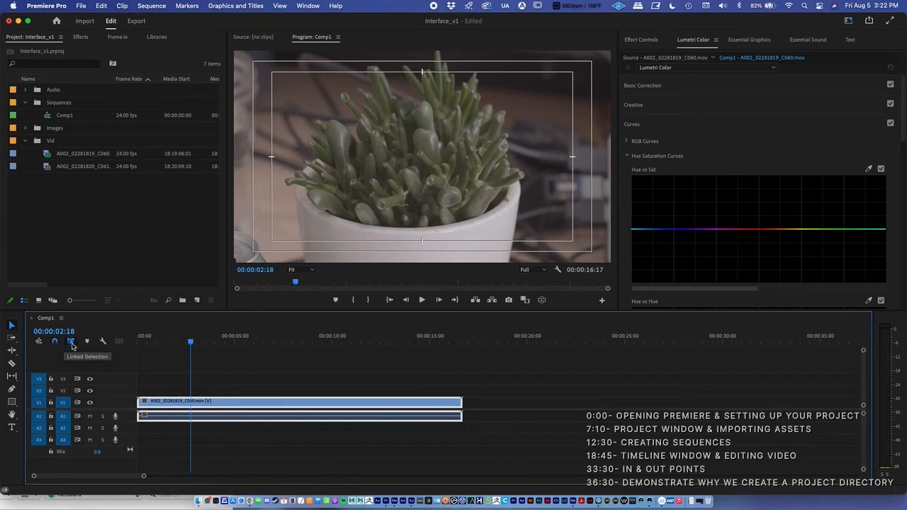
Move the linked A002_02281819_C060 clip along the Comp1 timeline and place its start at the playhead at 00:00:02:18
left_click_drag(300, 405, 453, 408)
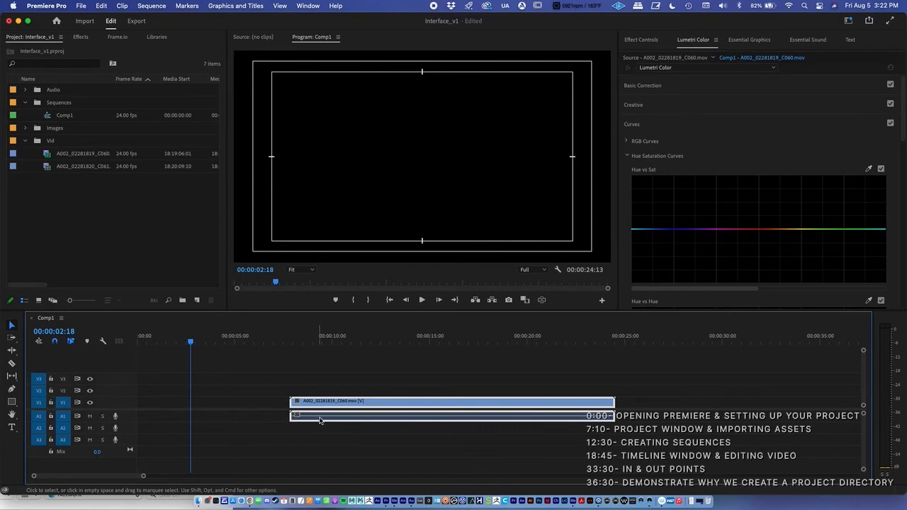
left_click_drag(360, 404, 263, 408)
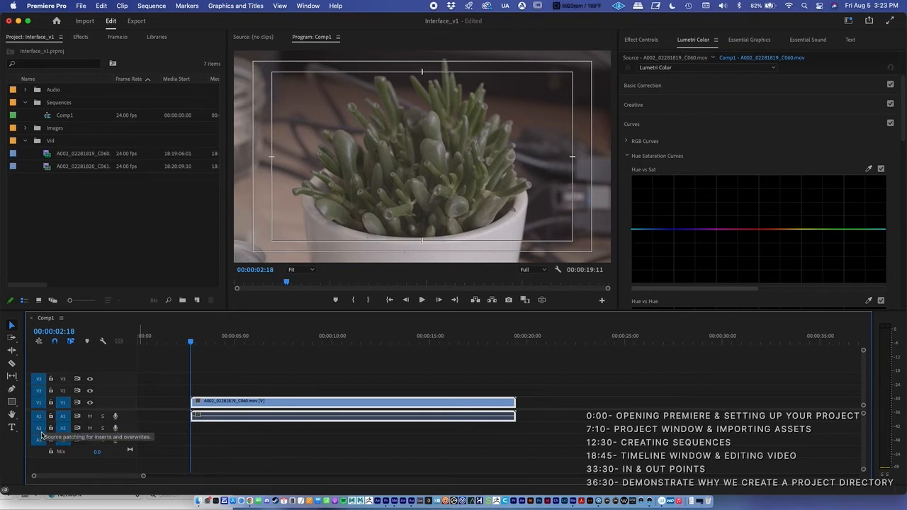
With Linked Selection off, try moving only the clip's video on V1, undo the move, and turn Linked Selection on again
left_click(71, 342)
left_click(219, 386)
left_click_drag(217, 402, 324, 401)
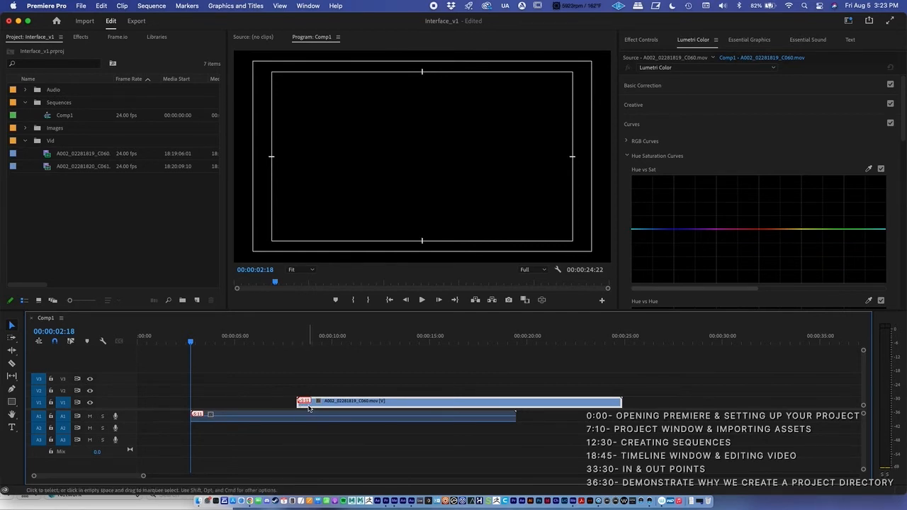
key("super+z")
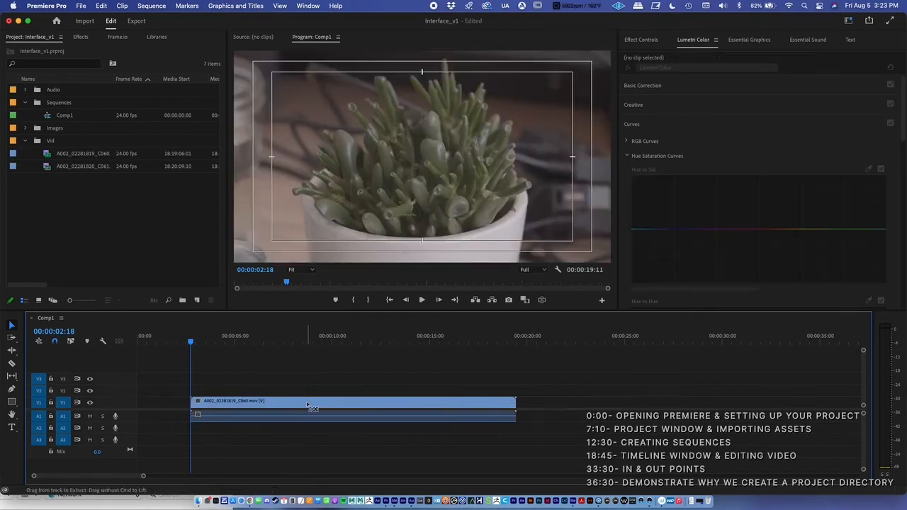
left_click(70, 341)
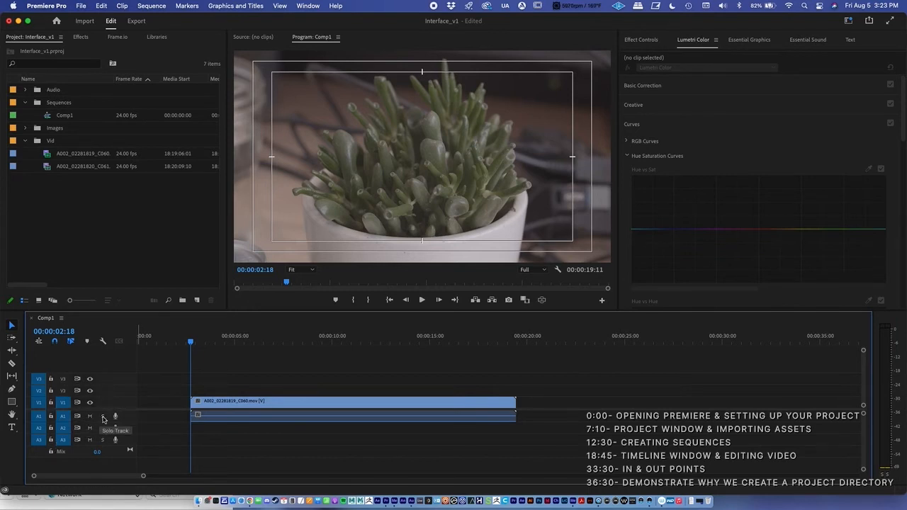
Lock and unlock track V1, and move the A002_02281819_C060 clip slightly earlier so it starts before the playhead
left_click(50, 403)
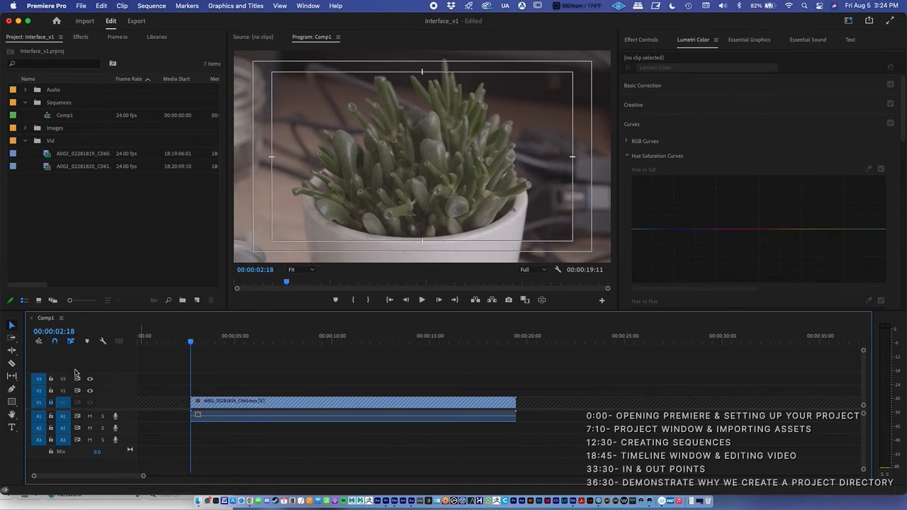
left_click(50, 402)
left_click(11, 363)
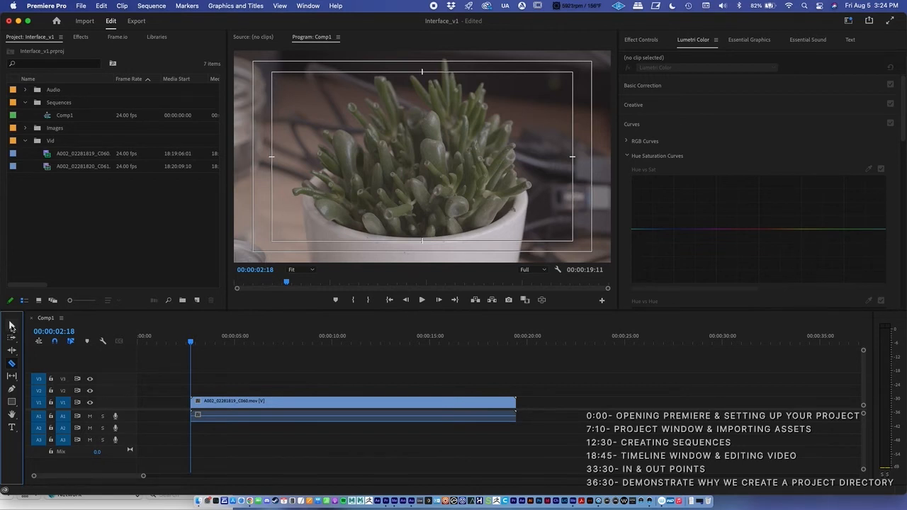
left_click(11, 325)
left_click(209, 401)
left_click_drag(209, 401, 229, 403)
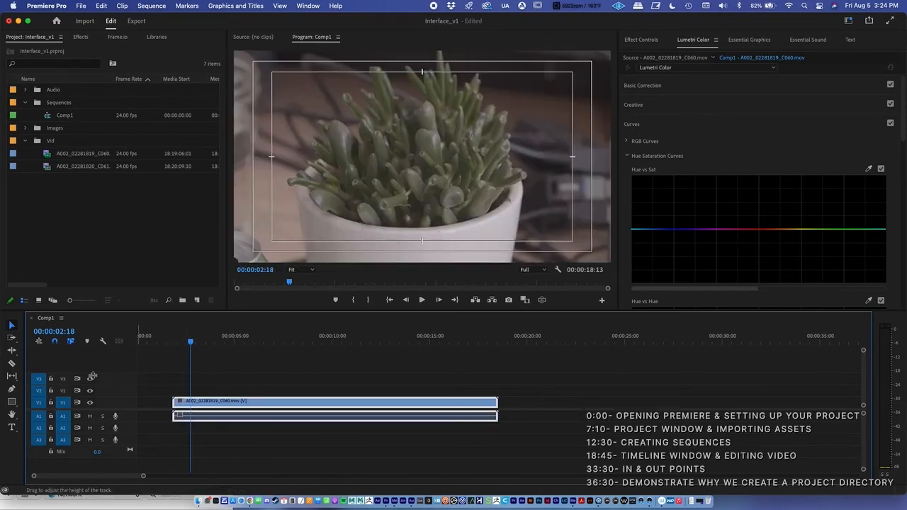
With track V1 locked, try moving the clip's audio on A1 by itself, and undo the move
left_click(51, 404)
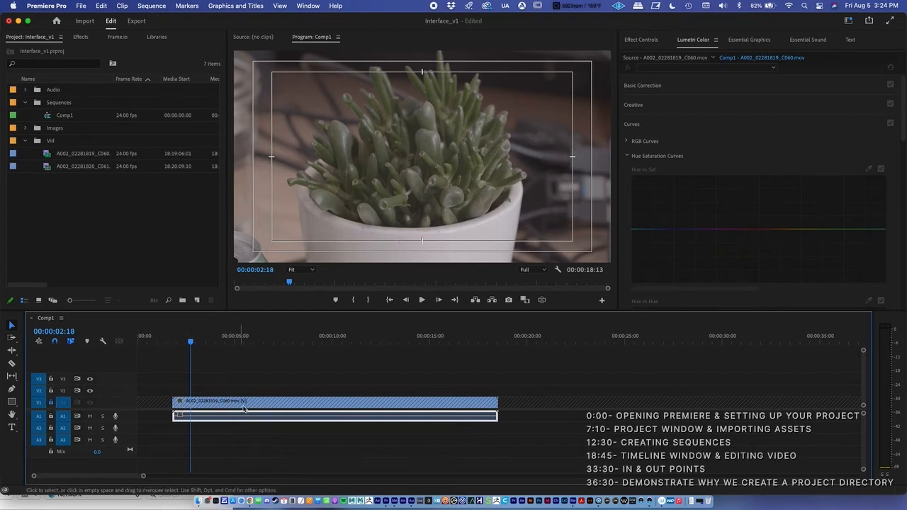
left_click_drag(208, 420, 188, 421)
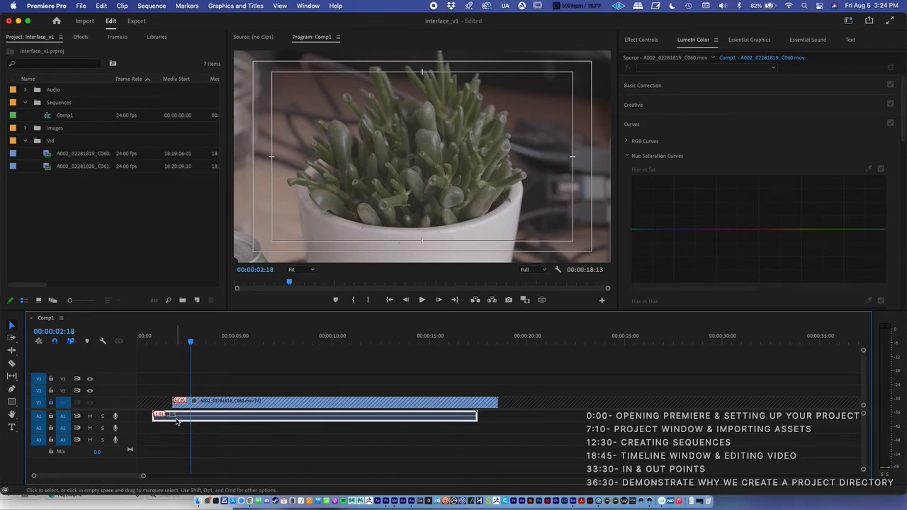
key("super+z")
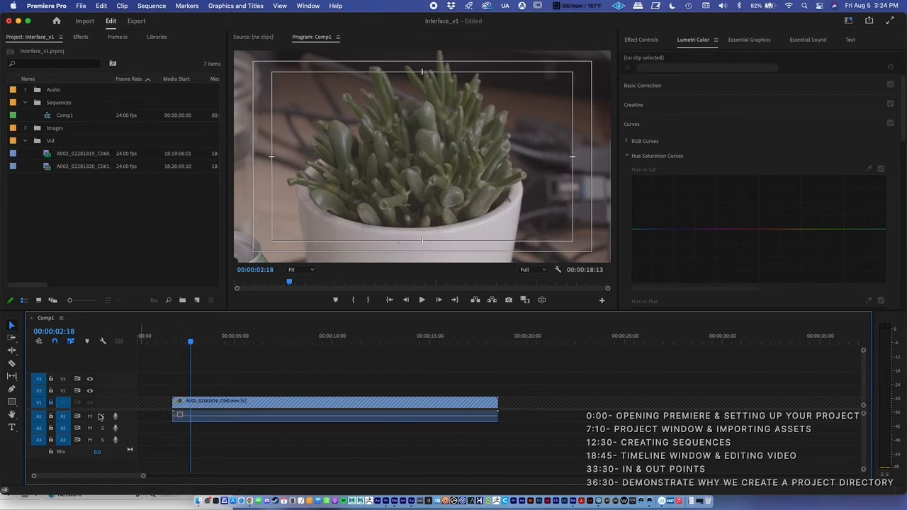
Lock track A1, move the playhead to 00:00:03:19, and unlock tracks V1 and A1
left_click(51, 416)
left_click(212, 343)
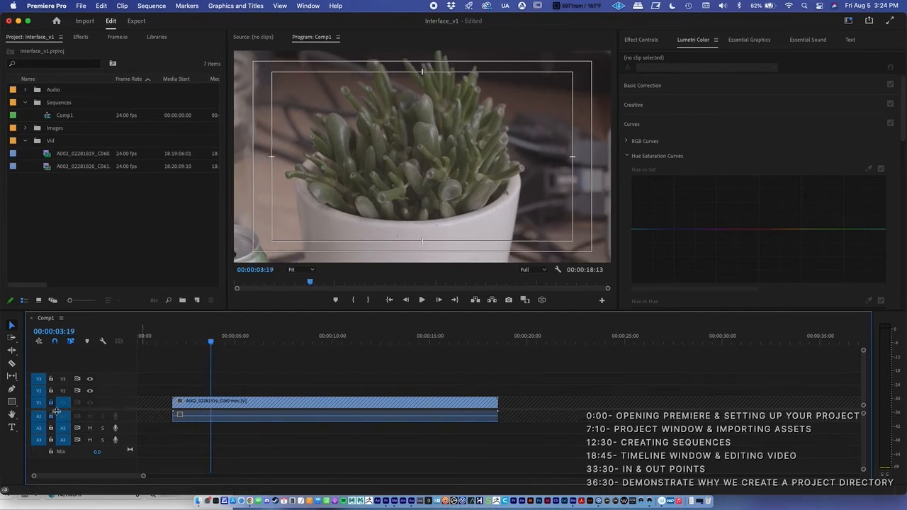
left_click(51, 416)
Hide and show the output of track V1, and switch mute and solo on and off for track A1
left_click(90, 403)
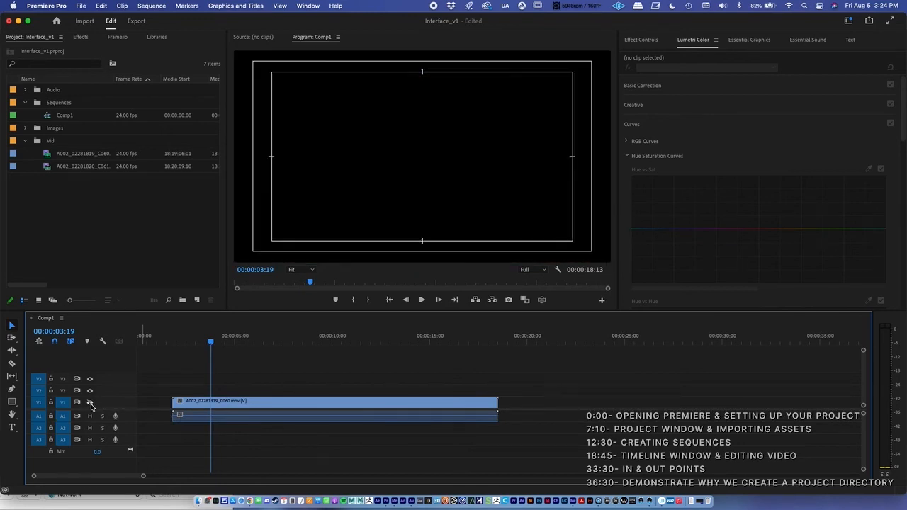
left_click(90, 403)
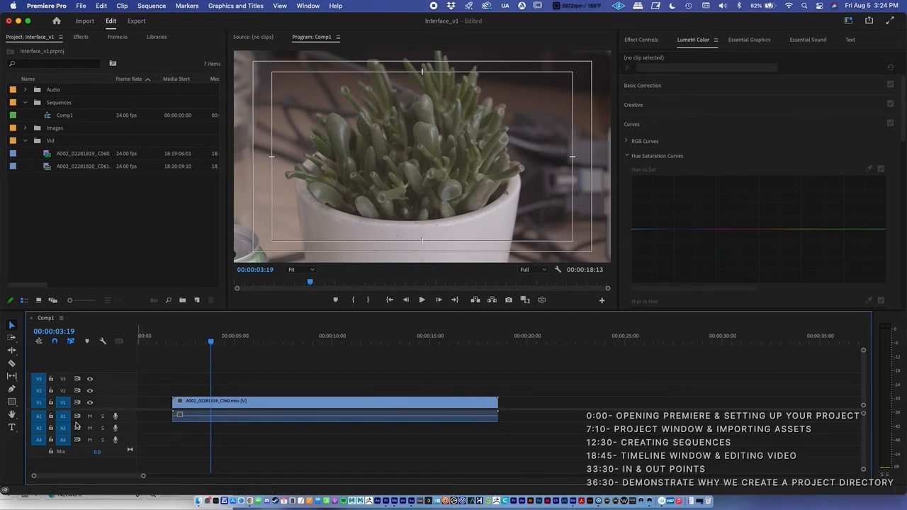
left_click(90, 418)
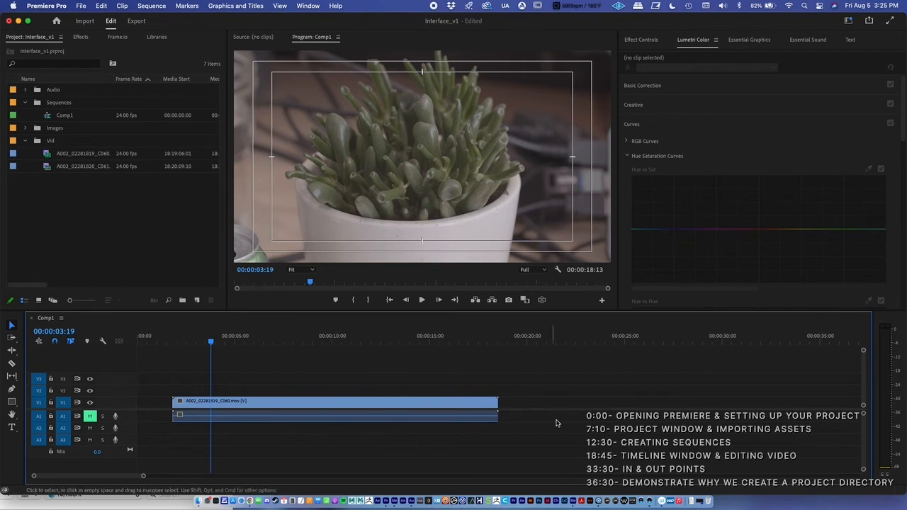
left_click(89, 416)
left_click(102, 416)
left_click(102, 416)
Move the A002_02281819_C060 clip to the start of Comp1 and trim its end to 00:00:04:00
mouse_move(276, 403)
left_mouse_down()
mouse_move(294, 410)
mouse_move(263, 400)
left_mouse_up()
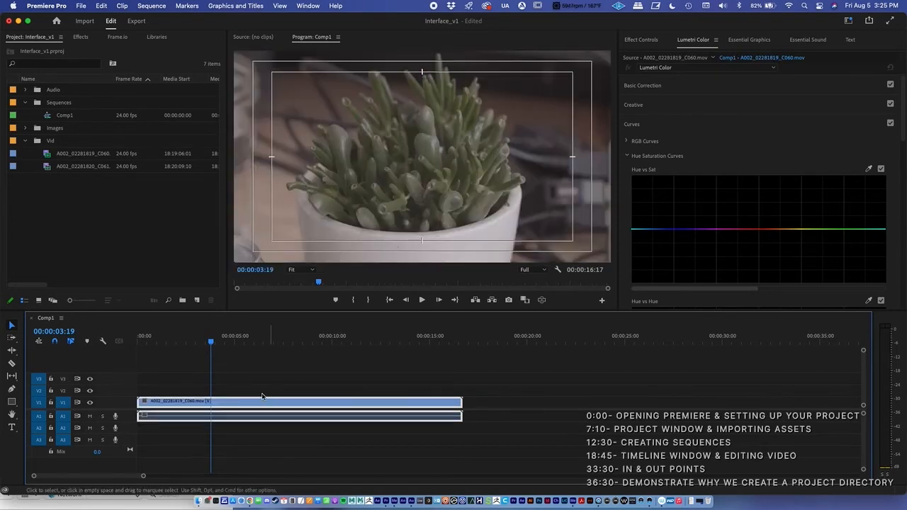
left_click_drag(210, 342, 215, 342)
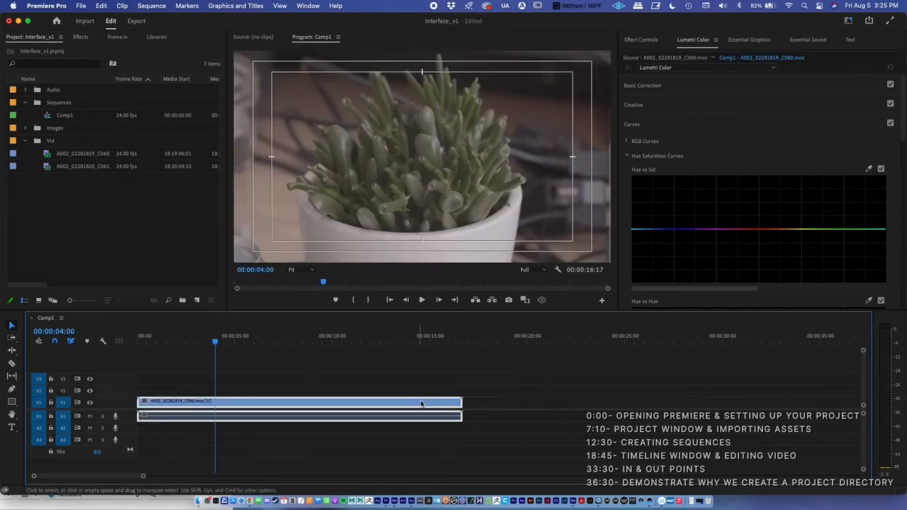
left_click_drag(460, 402, 214, 400)
left_click(210, 342)
mouse_move(210, 343)
left_mouse_down()
mouse_move(178, 342)
mouse_move(194, 342)
left_mouse_up()
Collapse the Sequences bin and make the Project panel slightly narrower
left_click(26, 104)
left_click(26, 128)
left_click(25, 129)
left_click(70, 154)
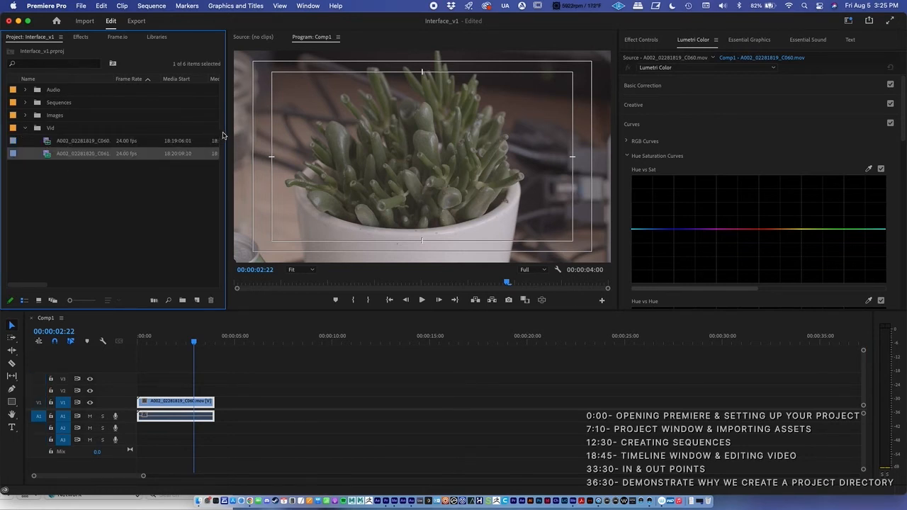
mouse_move(226, 132)
left_mouse_down()
mouse_move(289, 137)
mouse_move(209, 137)
left_mouse_up()
left_click(78, 176)
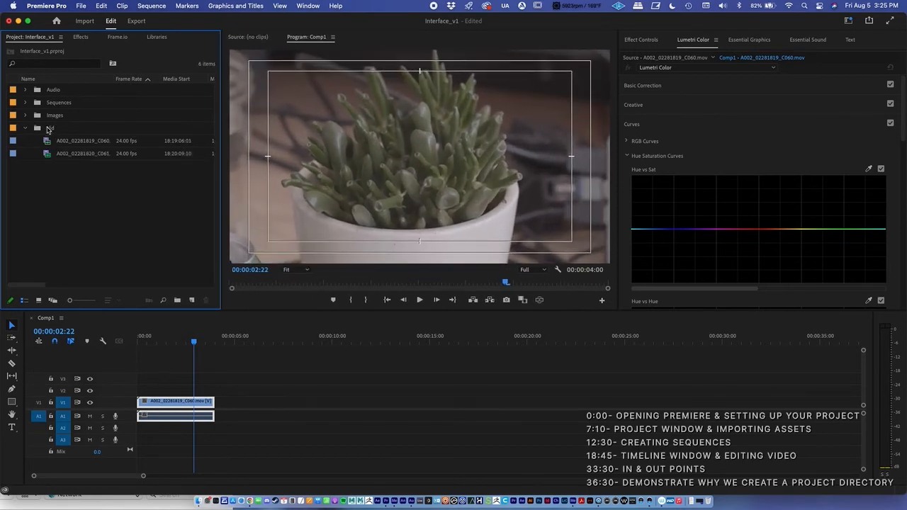
Try to place the A002_02281820_C061 clip from the Vid bin on track V1 after the first clip in Comp1
left_click(46, 129)
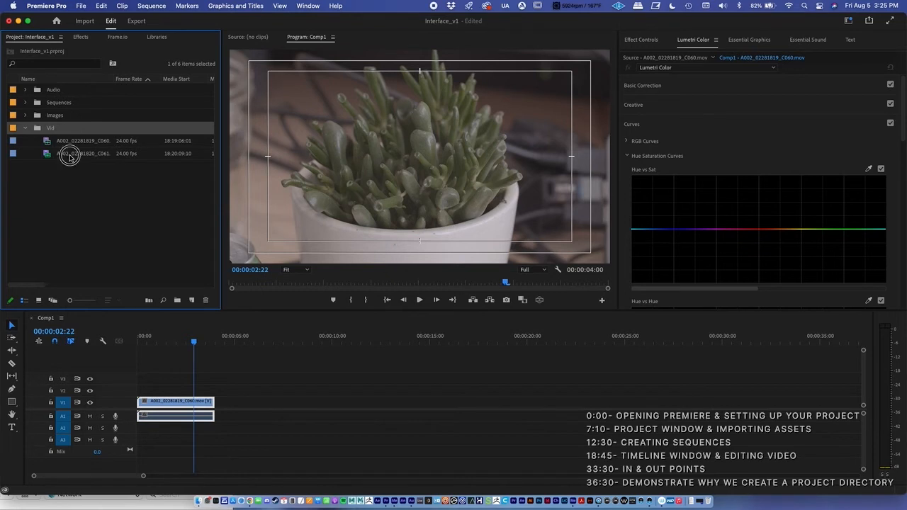
left_click(67, 152)
left_click_drag(71, 157, 234, 406)
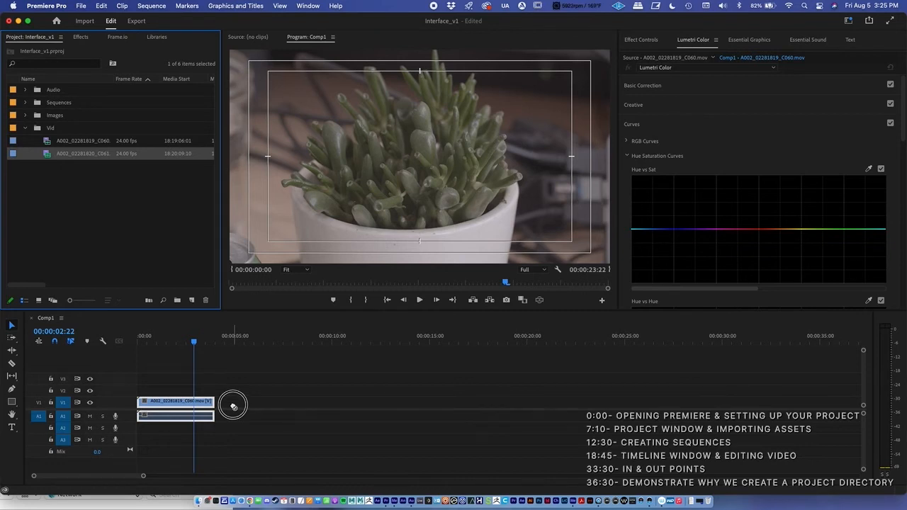
left_click(232, 405)
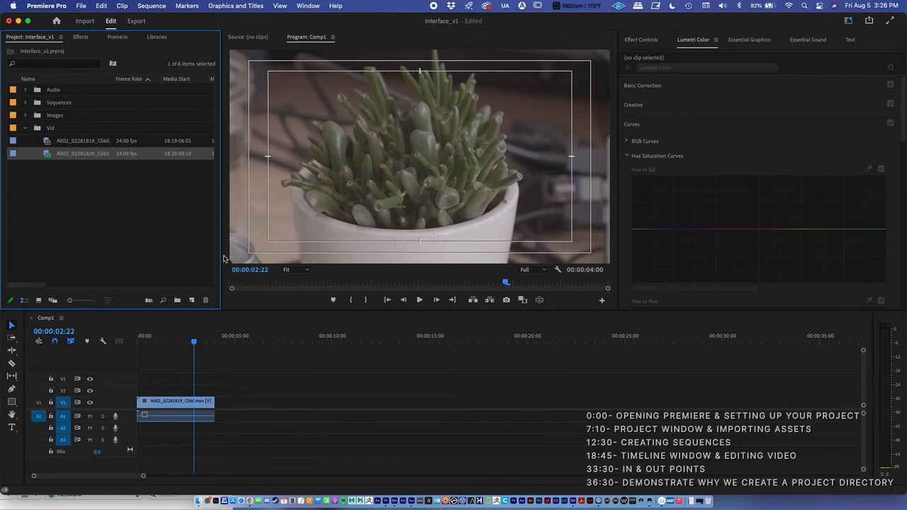
left_click(110, 199)
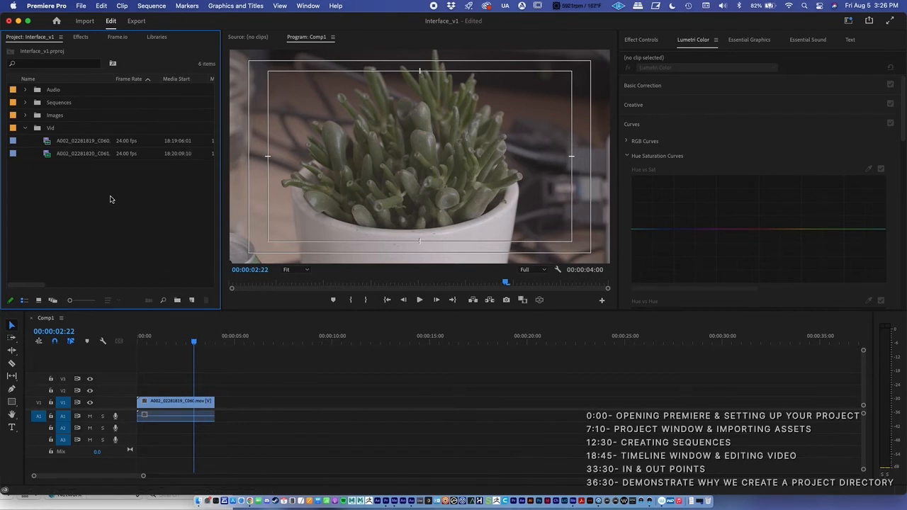
Create a new sequence from the A002_02281820_C061 clip and move its playhead to 00:00:09:12
left_click(67, 152)
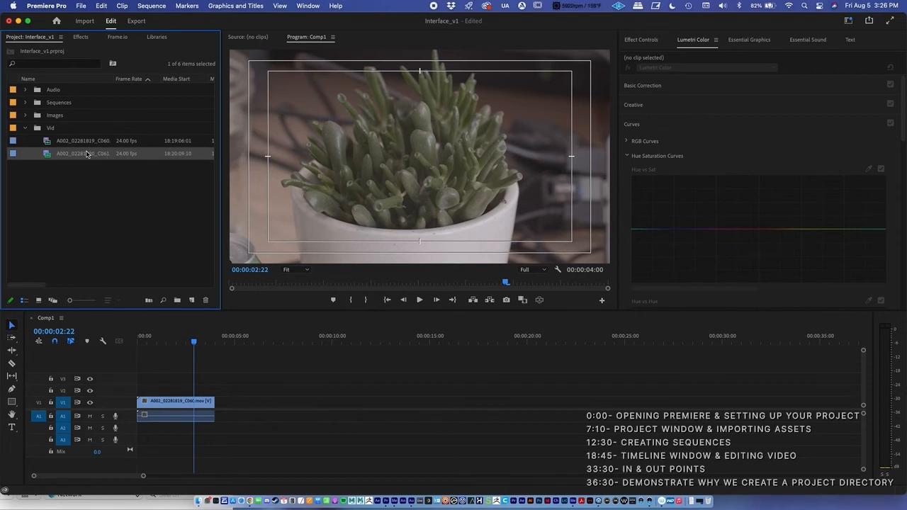
left_click(92, 178)
left_click(85, 155)
right_click(83, 156)
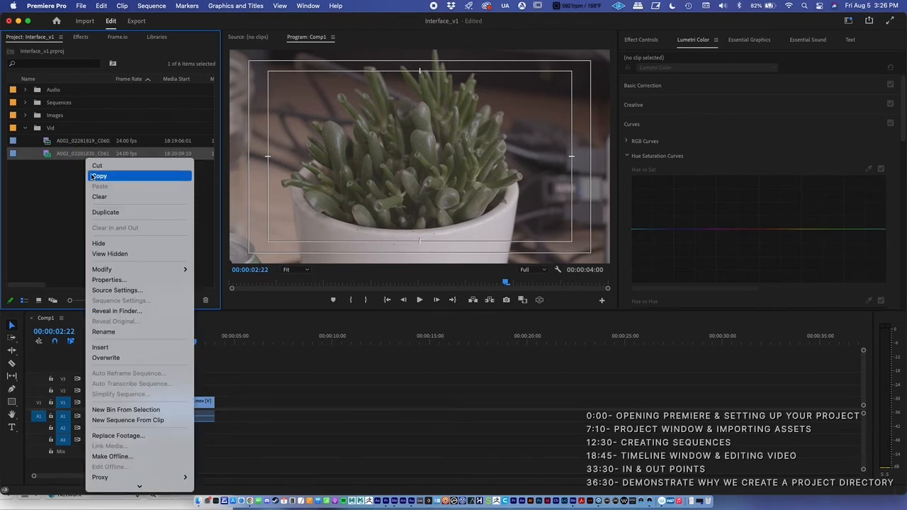
left_click(147, 420)
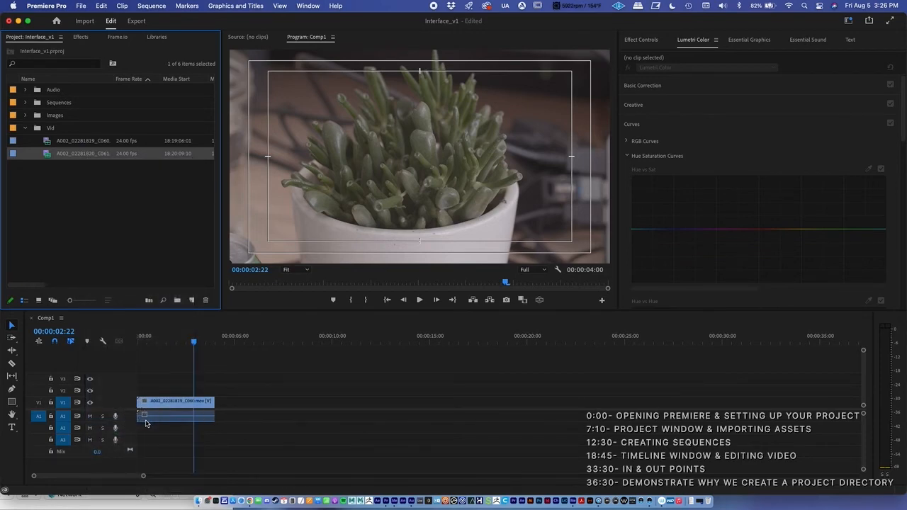
left_click_drag(255, 337, 267, 344)
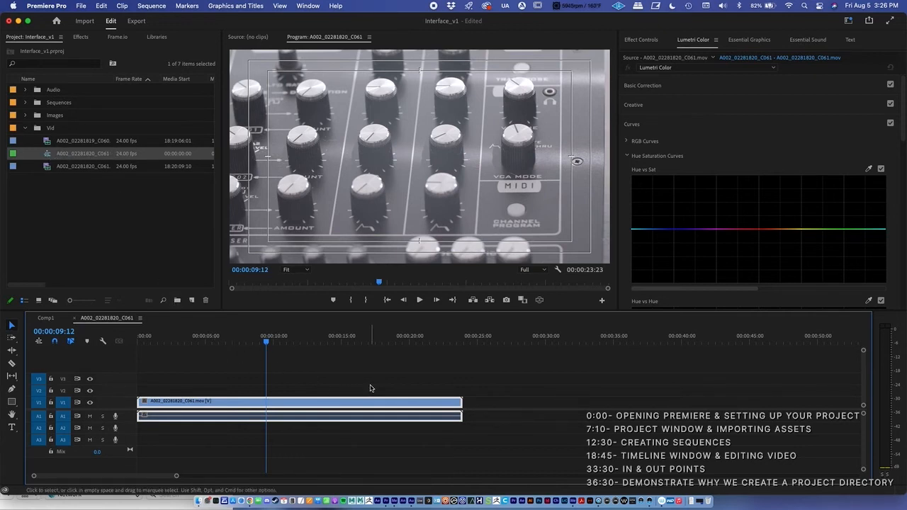
Select and copy the clip's video and audio in the A002_02281820_C061 sequence
left_click(372, 387)
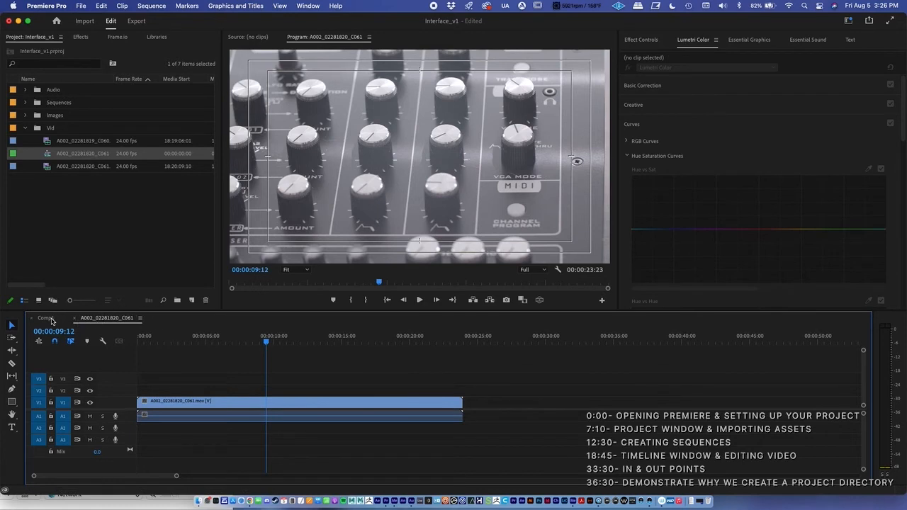
left_click(45, 318)
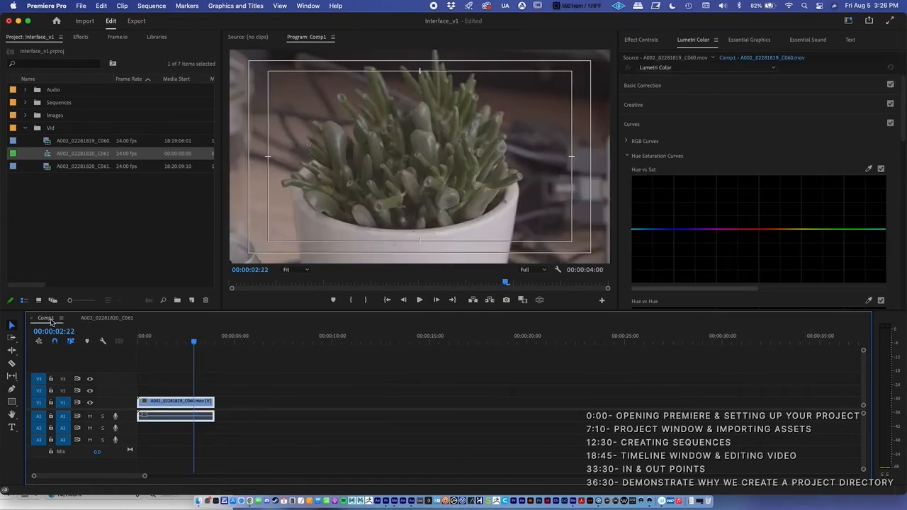
left_click(99, 318)
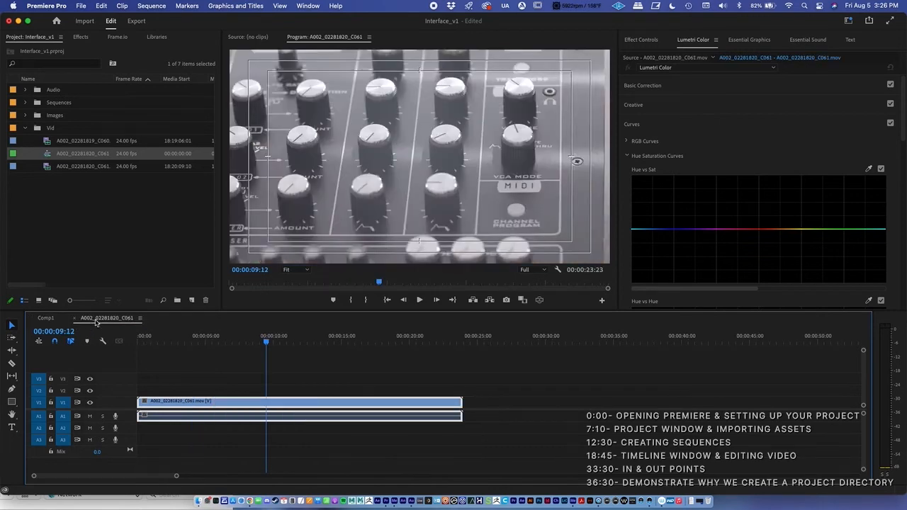
left_click_drag(203, 377, 231, 437)
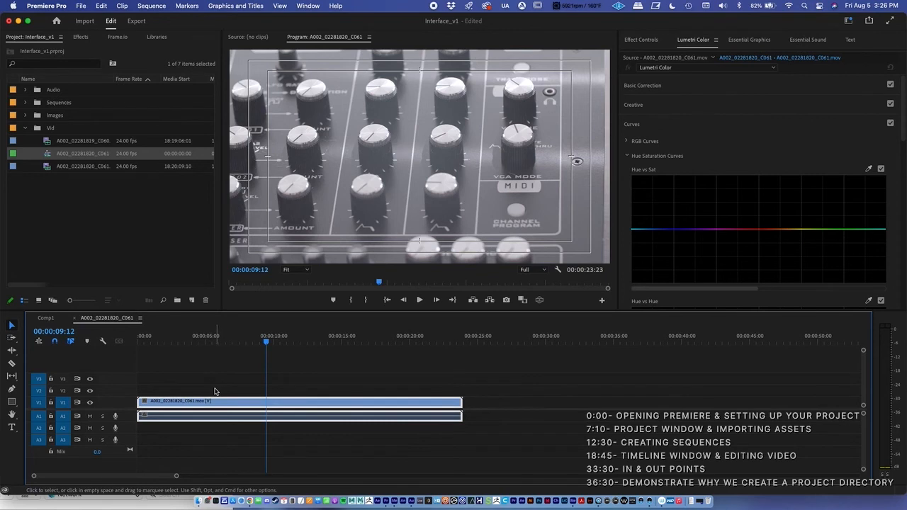
left_click_drag(204, 378, 249, 446)
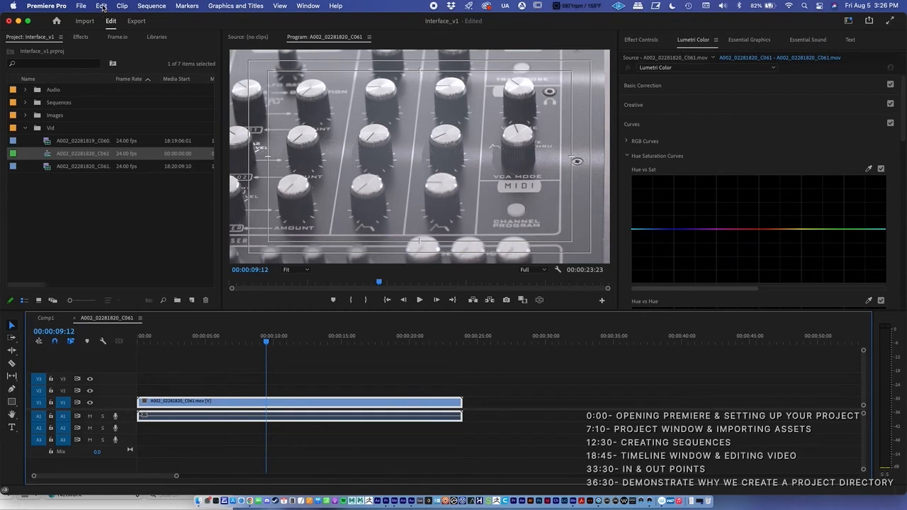
left_click(102, 6)
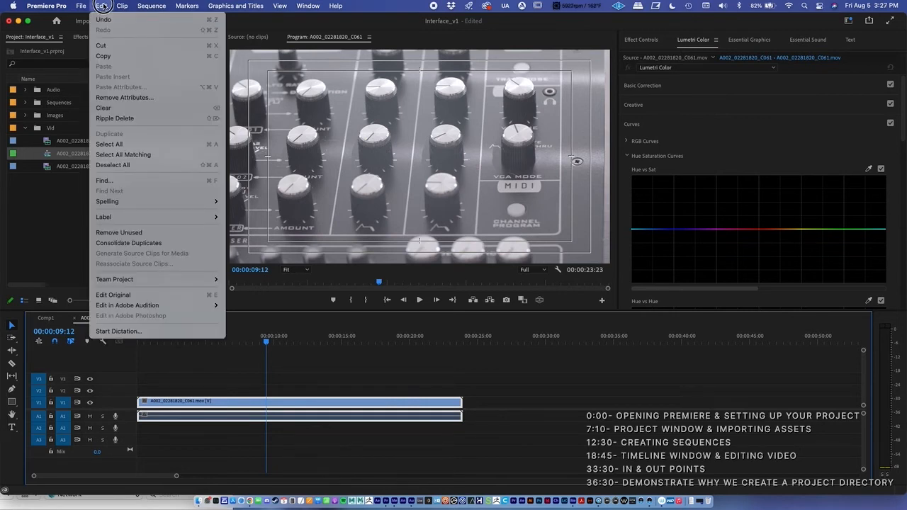
left_click(111, 57)
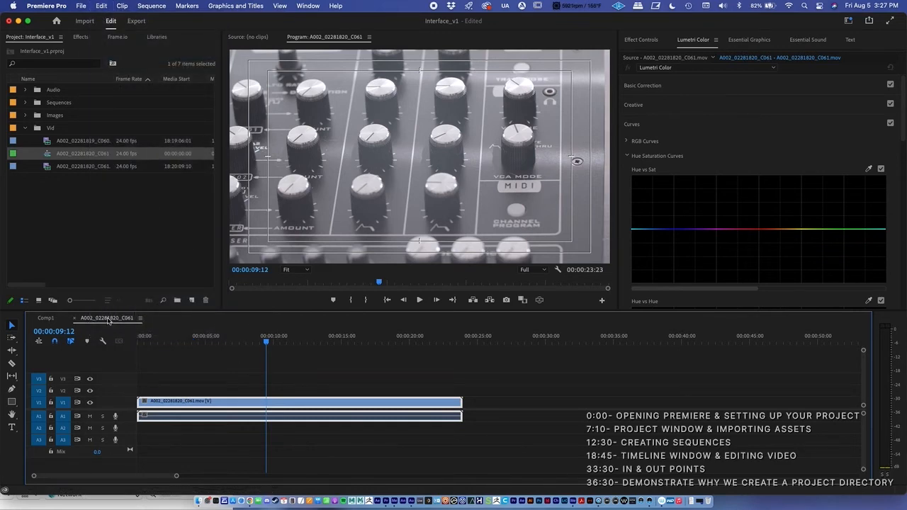
Paste the copied clip into Comp1 at 00:00:04:00, directly after the first clip
left_click(46, 318)
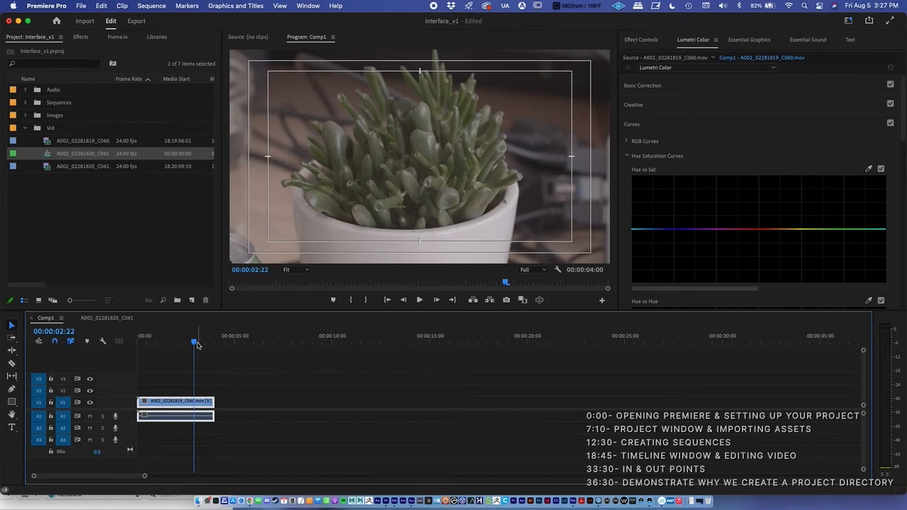
left_click_drag(197, 344, 216, 347)
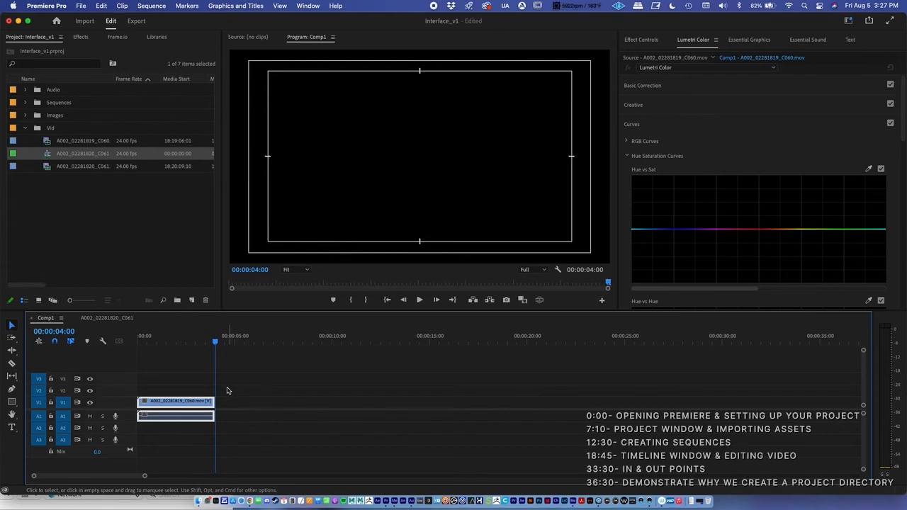
left_click(104, 6)
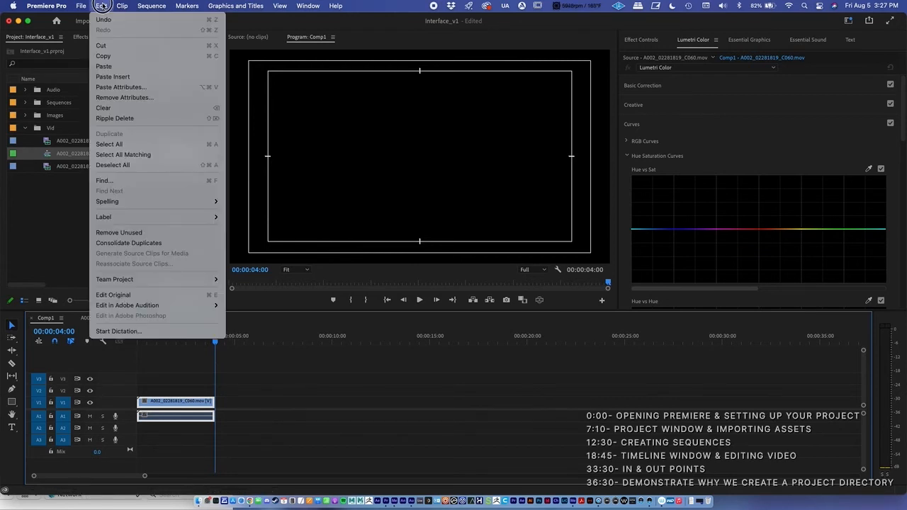
left_click(105, 66)
Play Comp1 from the start into the second clip, stop playback, and park the playhead at 00:00:08:22
left_click_drag(236, 342, 112, 344)
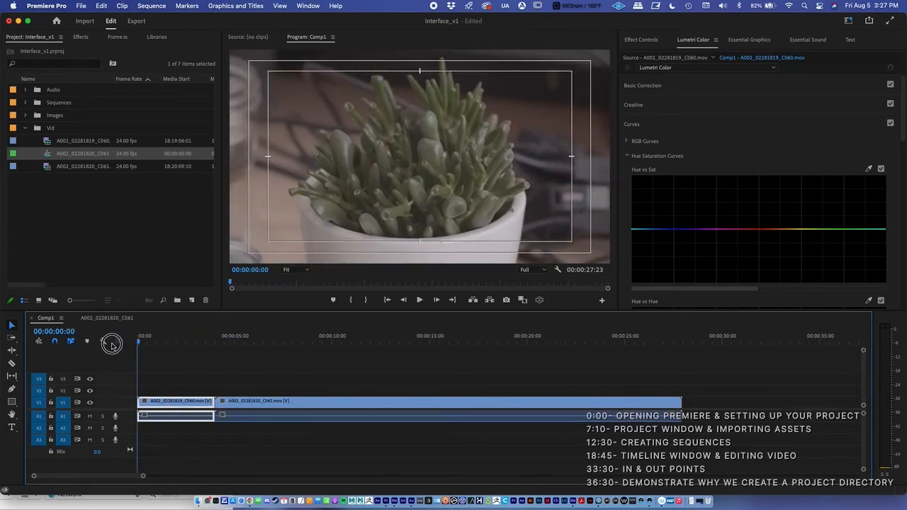
left_click(421, 299)
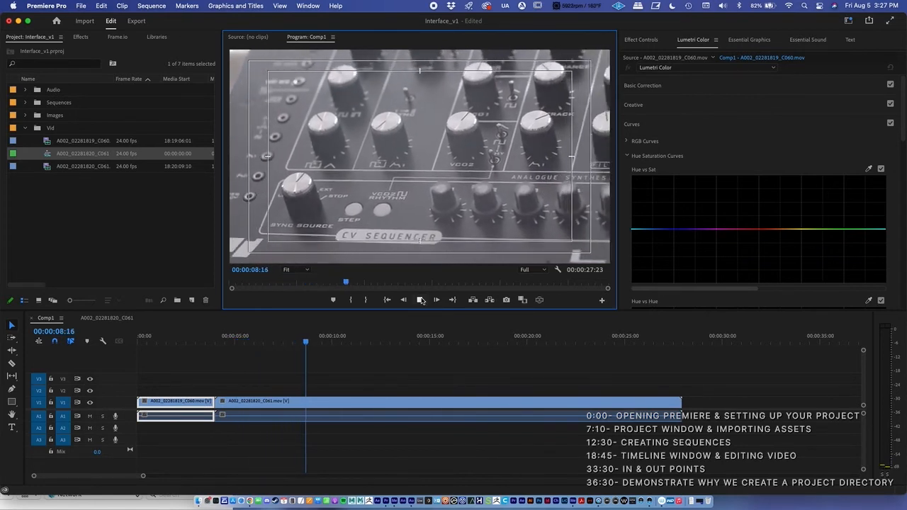
left_click(420, 299)
left_click_drag(311, 337, 310, 337)
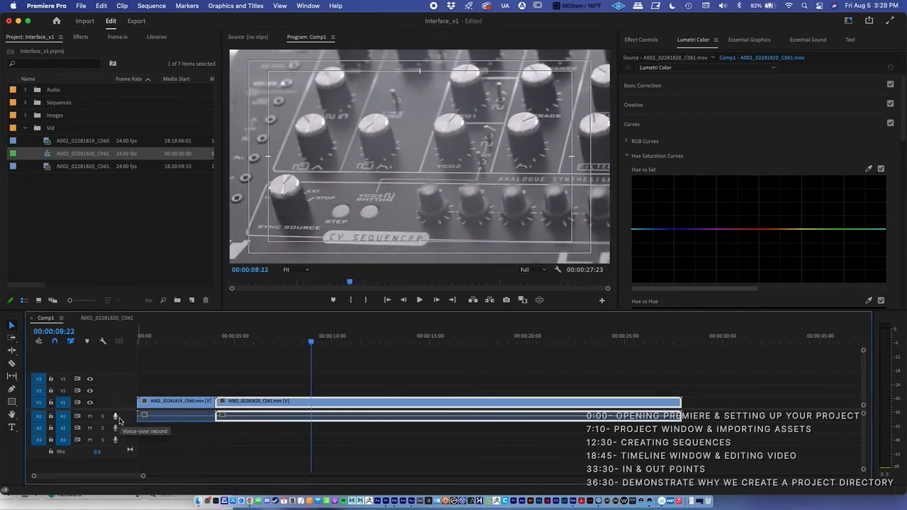
Collapse the Vid bin and step the Comp1 playhead frame by frame forward to 00:00:09:00 and back to 00:00:08:16
left_click(26, 129)
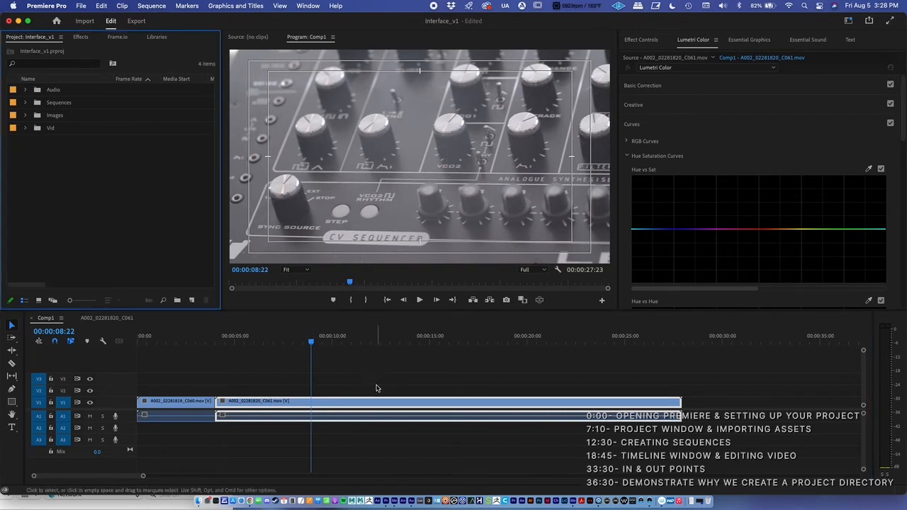
left_click(437, 300)
left_click(437, 300)
left_click(437, 300)
left_click(402, 300)
left_click(402, 300)
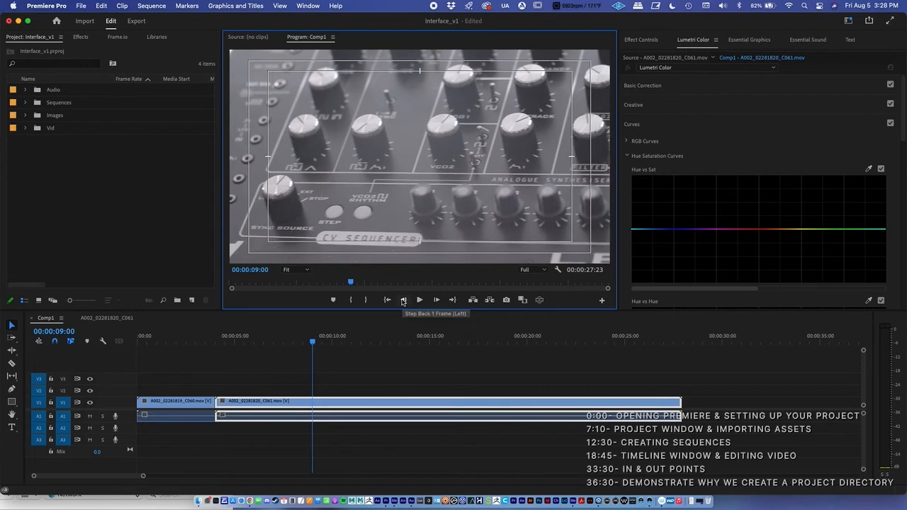
left_click(403, 300)
left_click(403, 301)
left_click(404, 300)
left_click(403, 301)
left_click(405, 300)
left_click(405, 301)
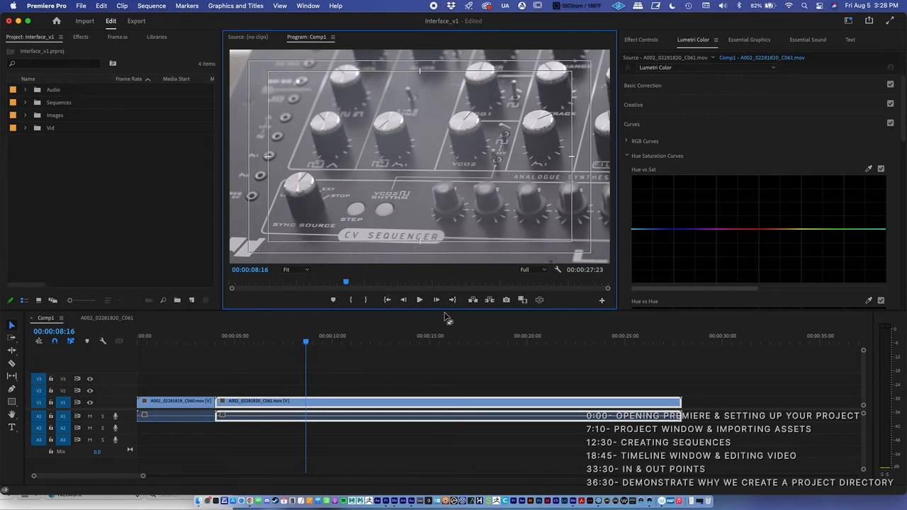
Open the Export Frame settings for the frame at 00:00:08:16 and close them without exporting
left_click(506, 300)
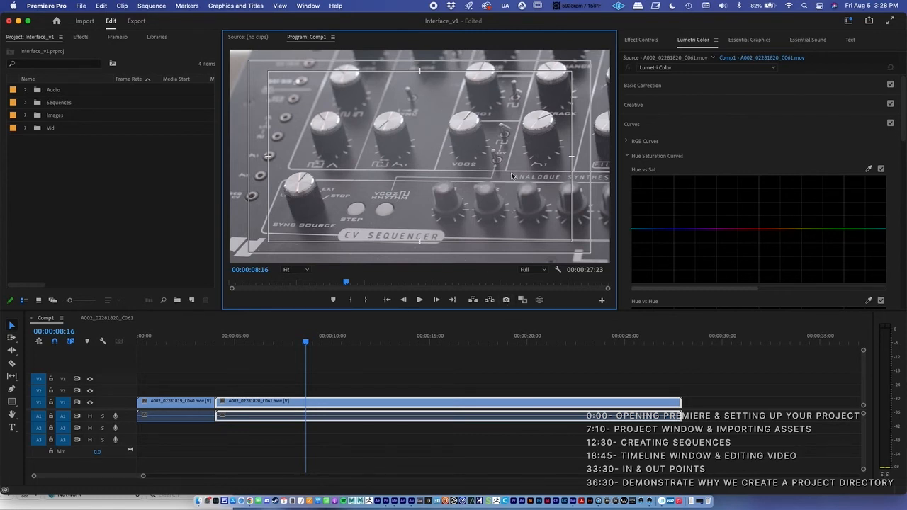
left_click(506, 300)
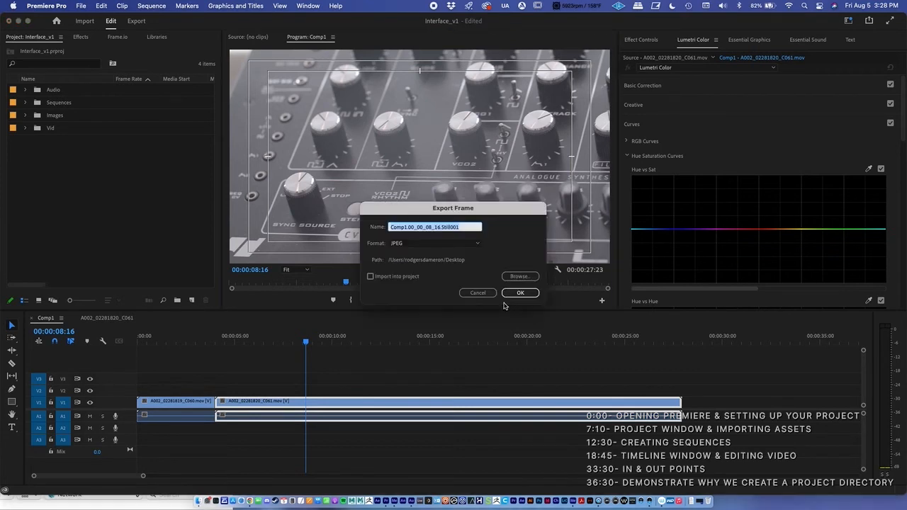
left_click(477, 292)
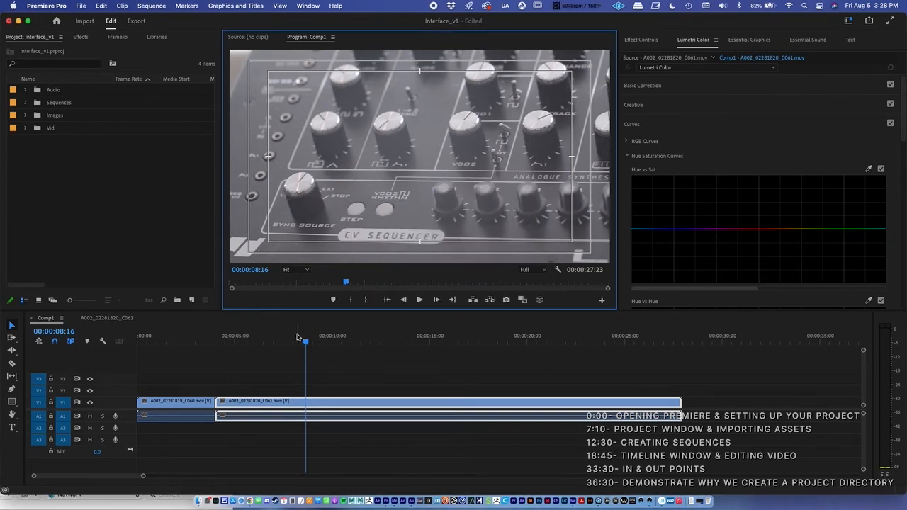
Play Comp1 briefly from 00:00:07:18, stop, and step single frames back and forward around the stopping point
mouse_move(306, 342)
left_mouse_down()
mouse_move(194, 343)
mouse_move(288, 344)
left_mouse_up()
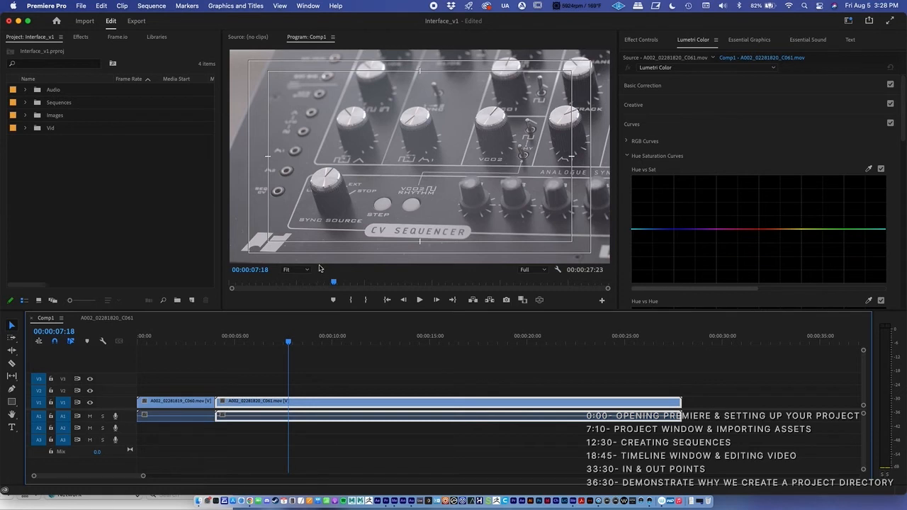
left_click(421, 302)
left_click(421, 301)
left_click(406, 301)
left_click(435, 300)
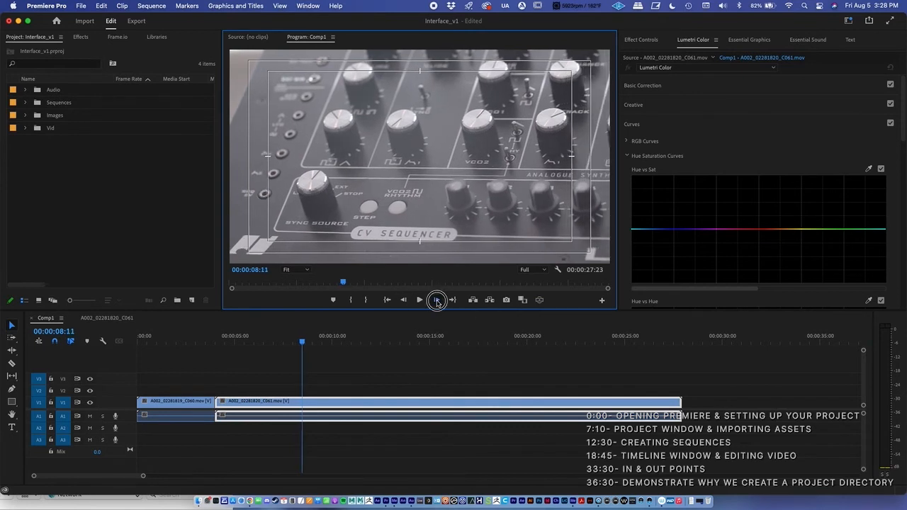
left_click(436, 300)
left_click(436, 300)
left_click(404, 301)
left_click(404, 302)
left_click(404, 302)
left_click(435, 301)
Trim the start of the A002_02281820_C061 clip to 00:00:04:14 and move the clip back against the first one
left_click_drag(303, 345, 225, 352)
left_click(216, 402)
left_click_drag(217, 401, 227, 402)
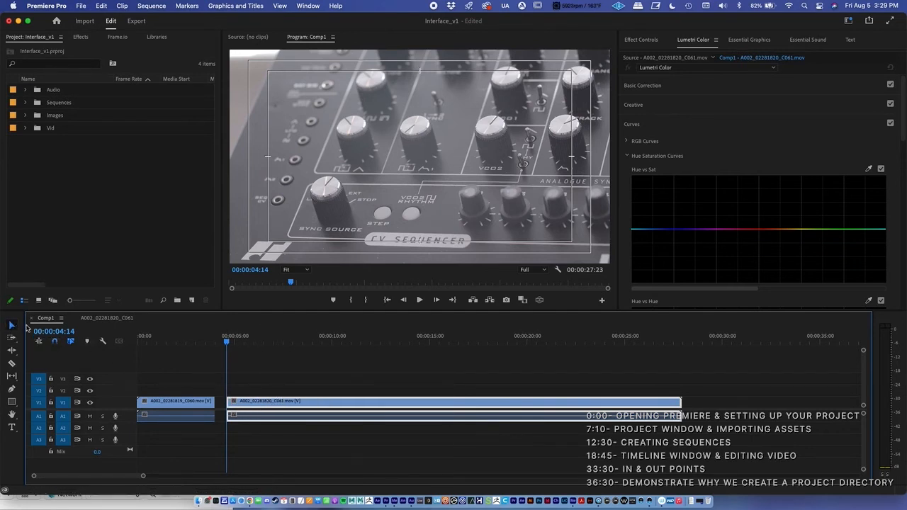
left_click_drag(315, 404, 304, 403)
Split the A002_02281820_C061 clip at 00:00:09:02 with the Razor tool and delete the part after the cut
left_click_drag(227, 345, 314, 345)
left_click(12, 364)
left_click(314, 401)
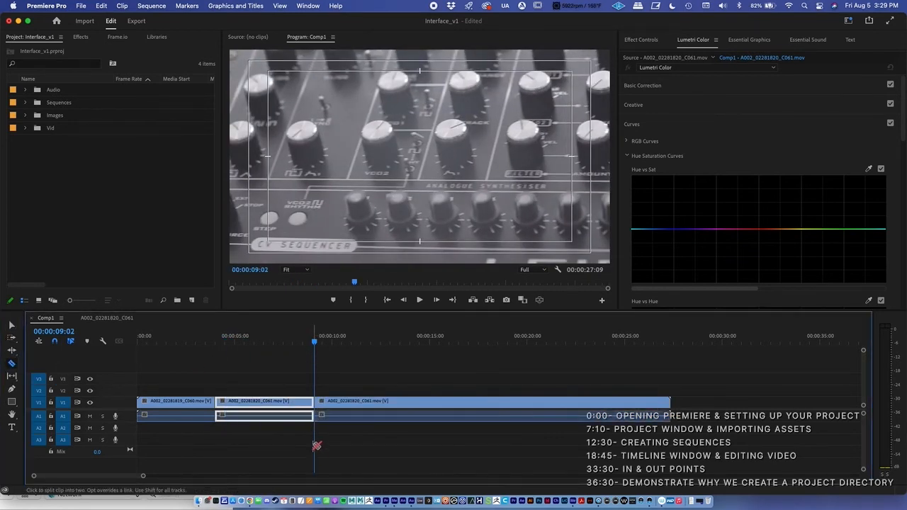
key("v")
left_click(411, 417)
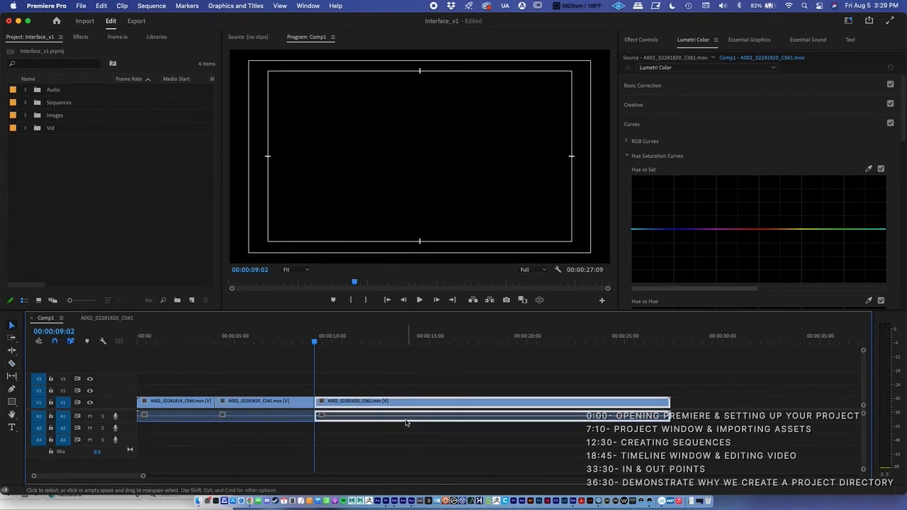
key("Delete")
Move the playhead to 00:00:04:12 and display the effect controls of the A002_02281820_C061 clip
left_click_drag(269, 341, 222, 355)
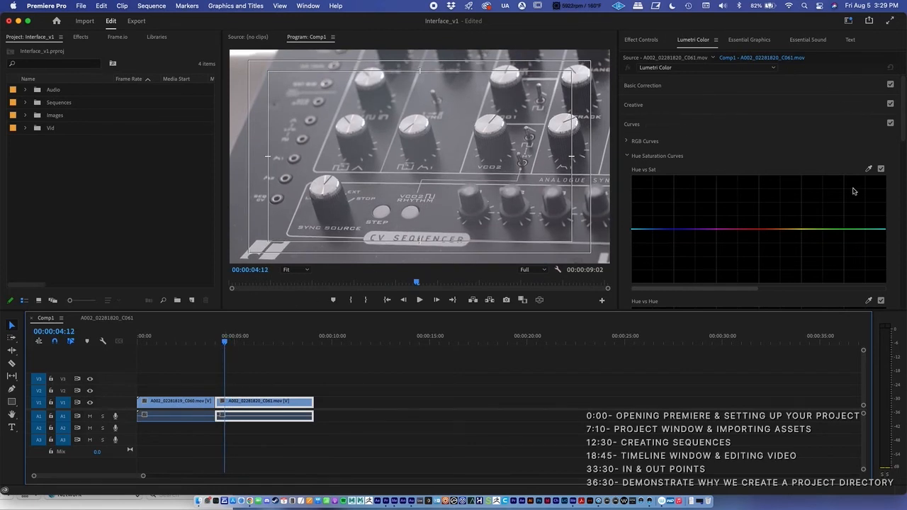
left_click(652, 44)
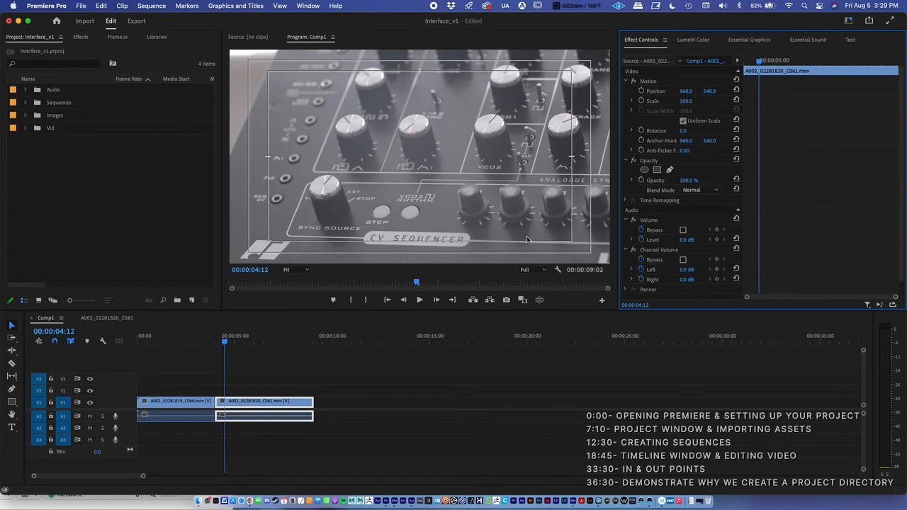
Collapse the clip's Motion properties, keep Opacity expanded, and move the playhead to 00:00:04:23
left_click(627, 81)
left_click(626, 92)
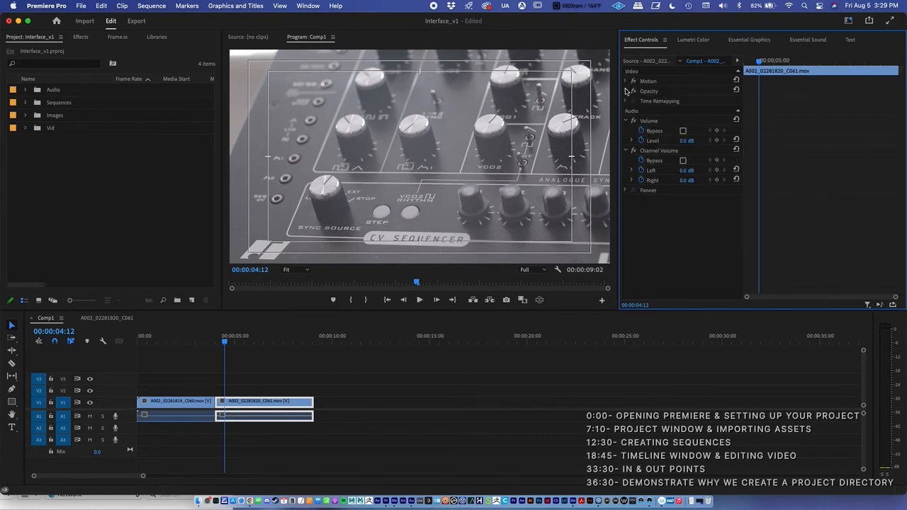
left_click(626, 91)
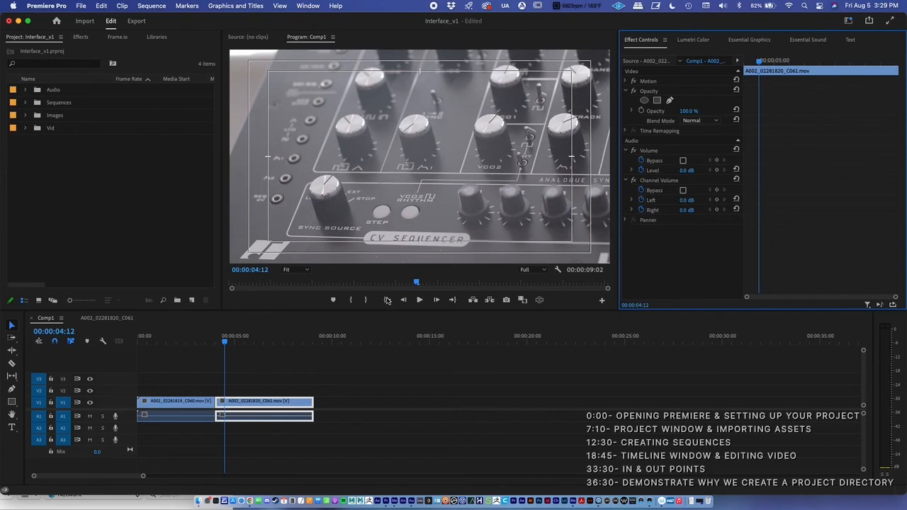
mouse_move(224, 341)
left_mouse_down()
mouse_move(142, 345)
mouse_move(234, 345)
left_mouse_up()
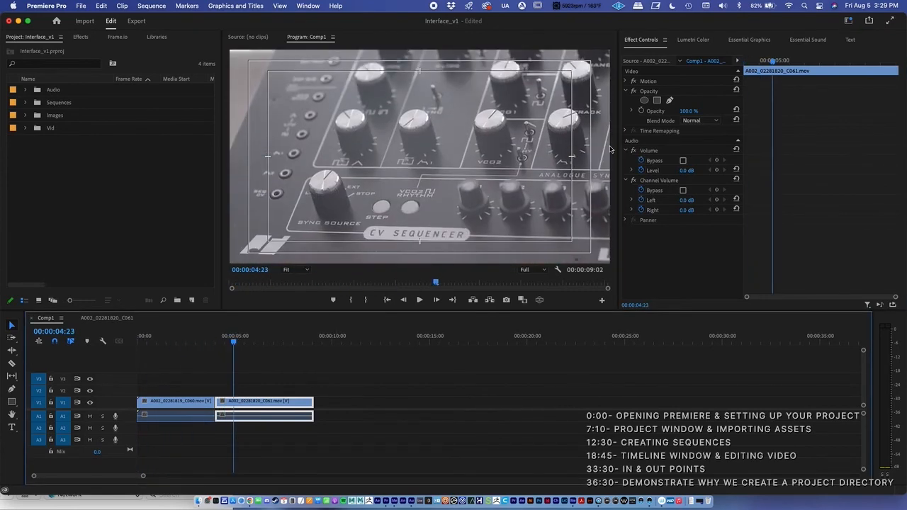
Place Dub_Stock_Audio.wav from the Audio bin on track A2 at the start of Comp1
left_click(26, 91)
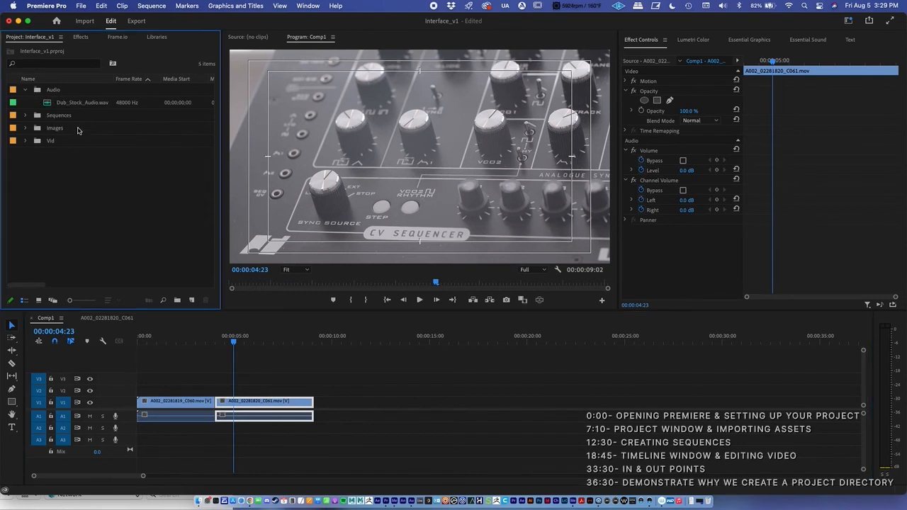
left_click(85, 102)
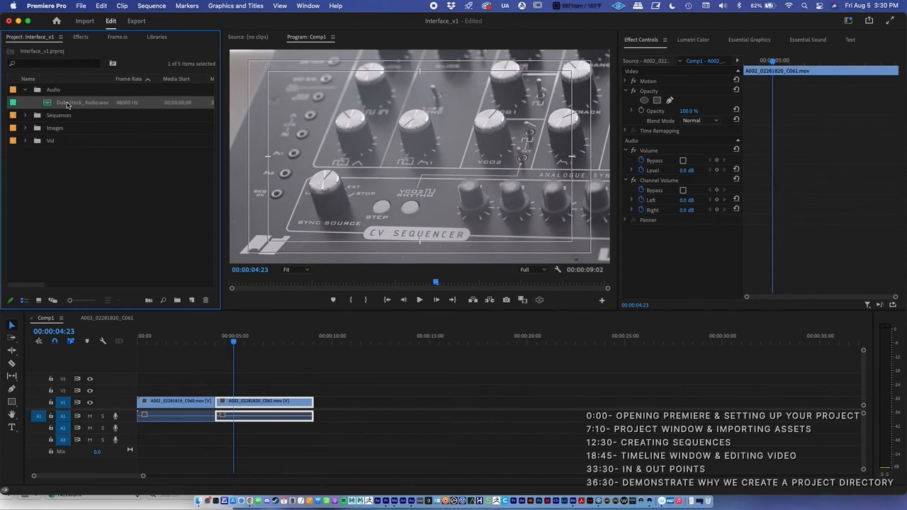
left_click_drag(69, 107, 137, 427)
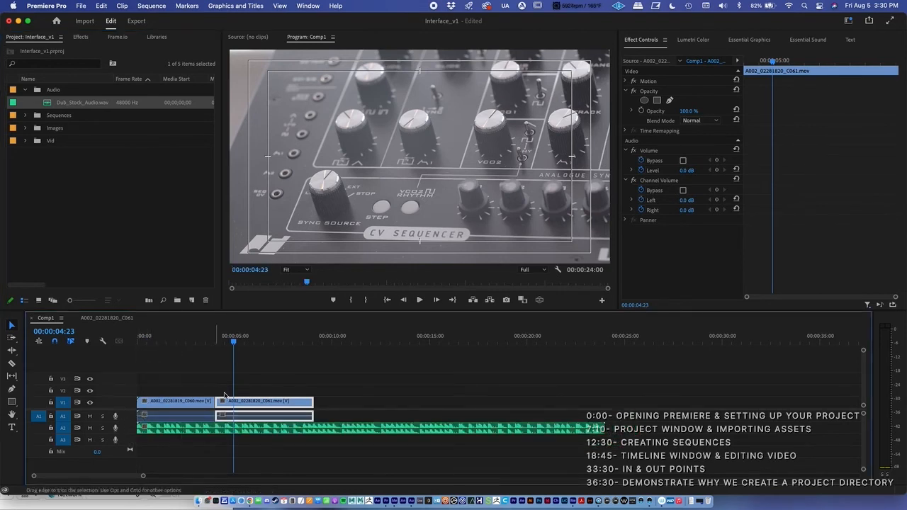
Play Comp1 from 00:00:03:01 while watching the audio meters, pausing at 00:00:08:01 and resuming to 00:00:11:02
left_click(219, 343)
left_click_drag(219, 343, 197, 340)
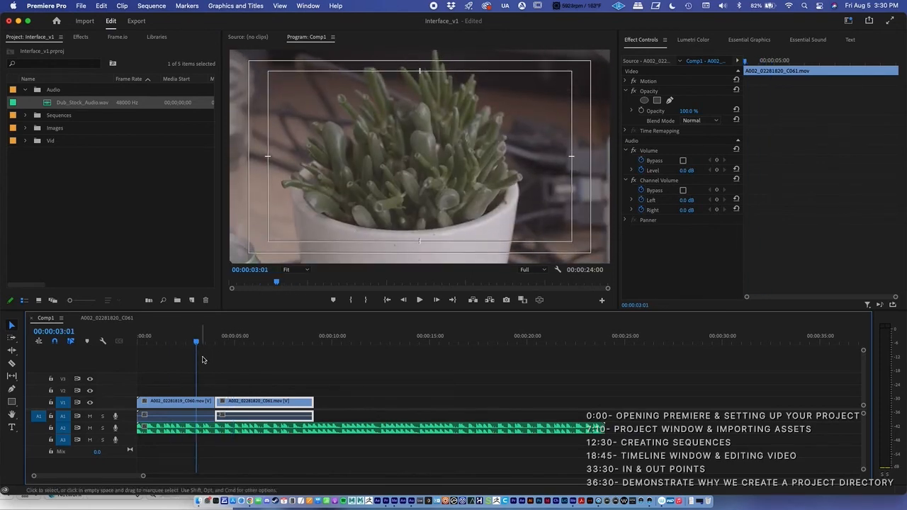
key("space")
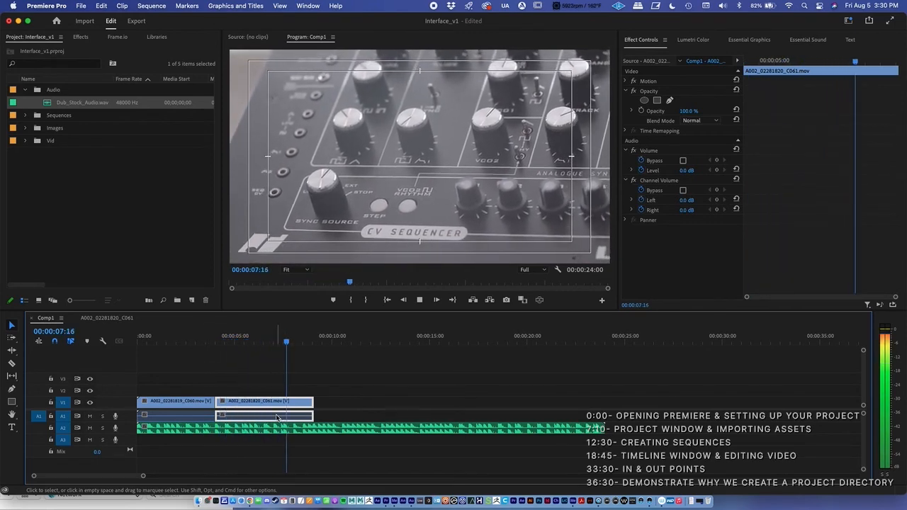
key("space")
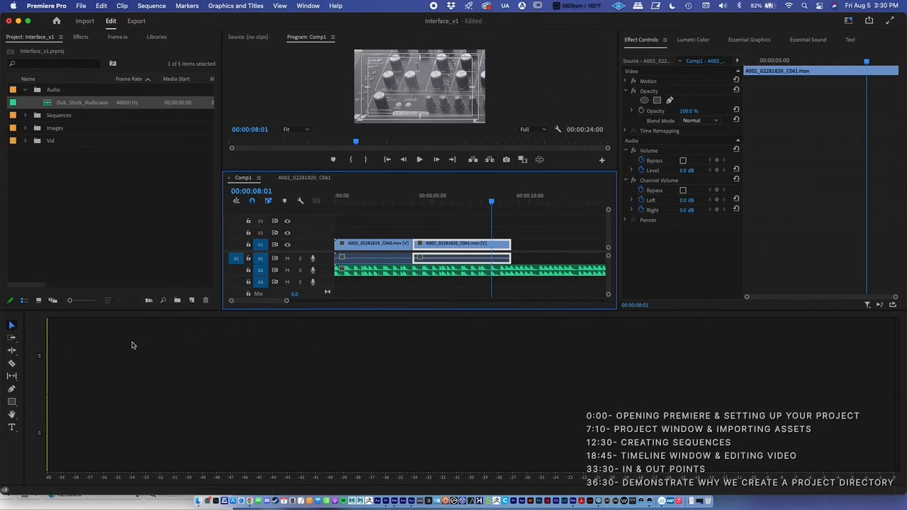
key("space")
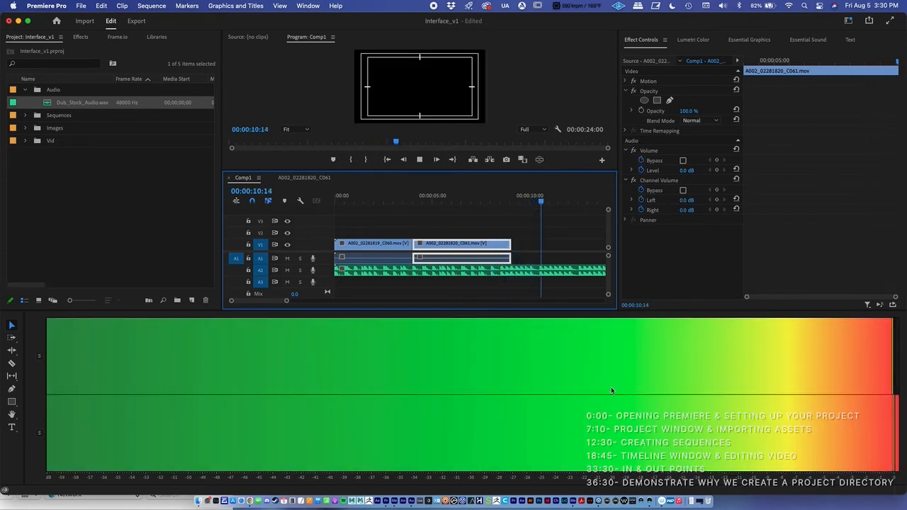
key("space")
Reduce the height of the enlarged audio meters and try to restore the Essentials workspace
left_click(31, 320)
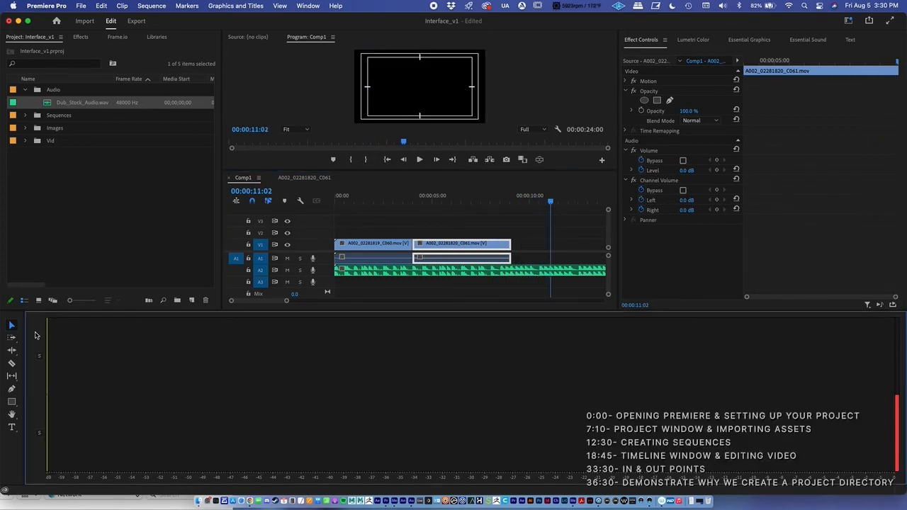
left_click_drag(82, 311, 103, 398)
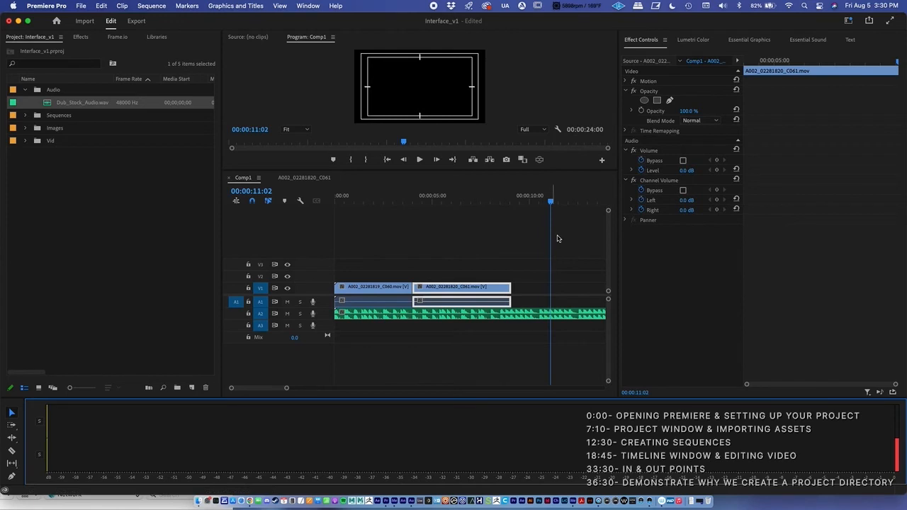
left_click(848, 21)
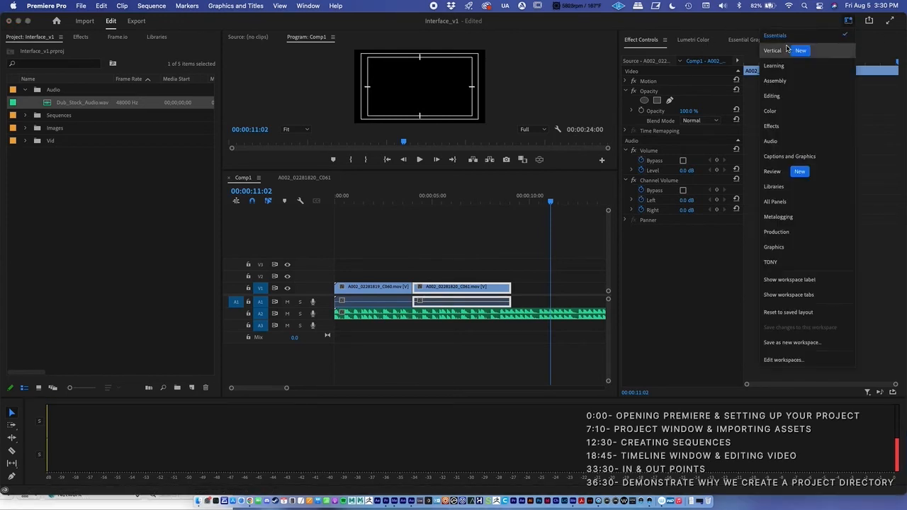
left_click(782, 38)
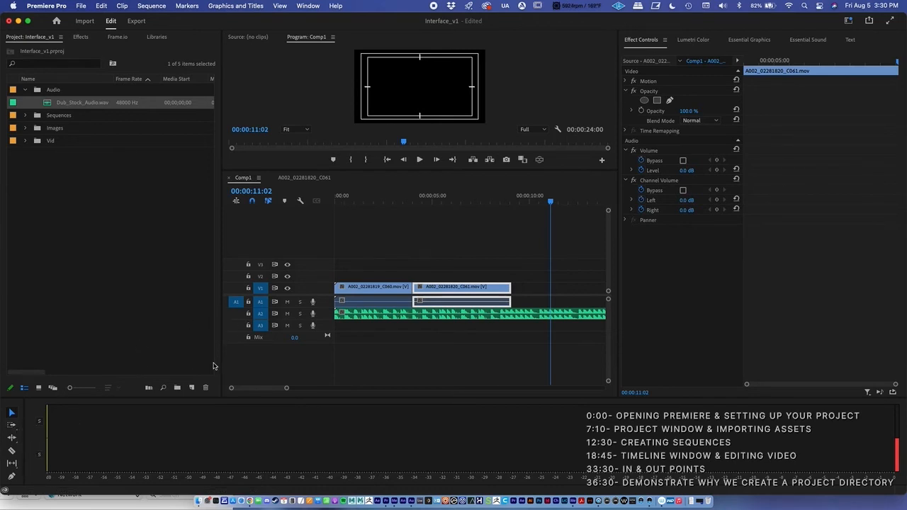
left_click_drag(242, 398, 246, 454)
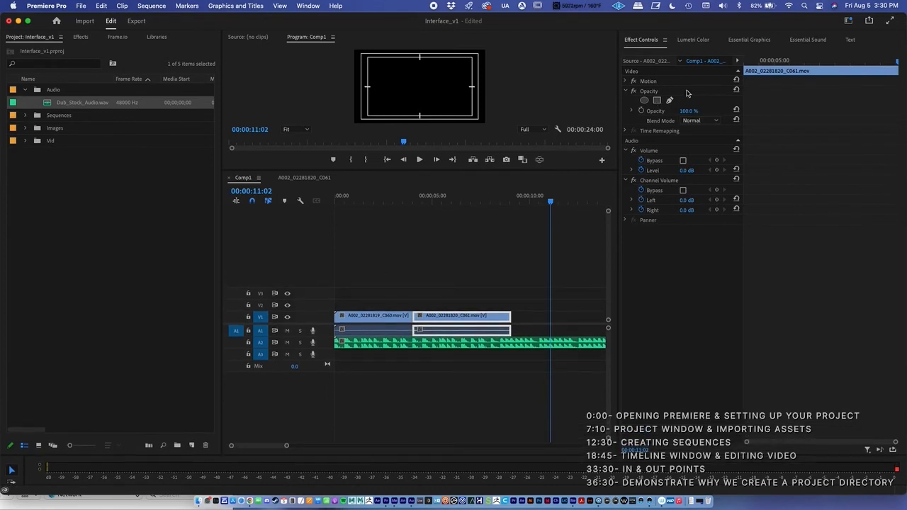
Switch to the Editing workspace and make the timeline and project area taller
left_click(847, 23)
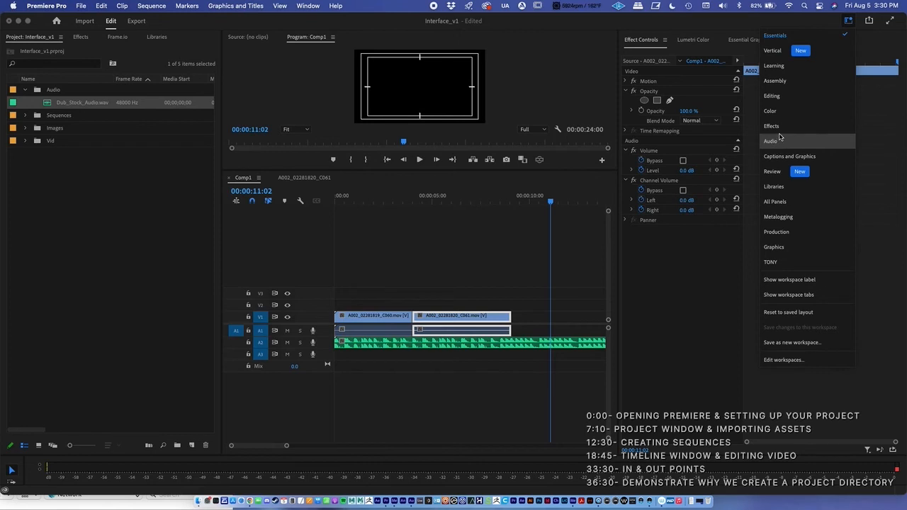
left_click(772, 95)
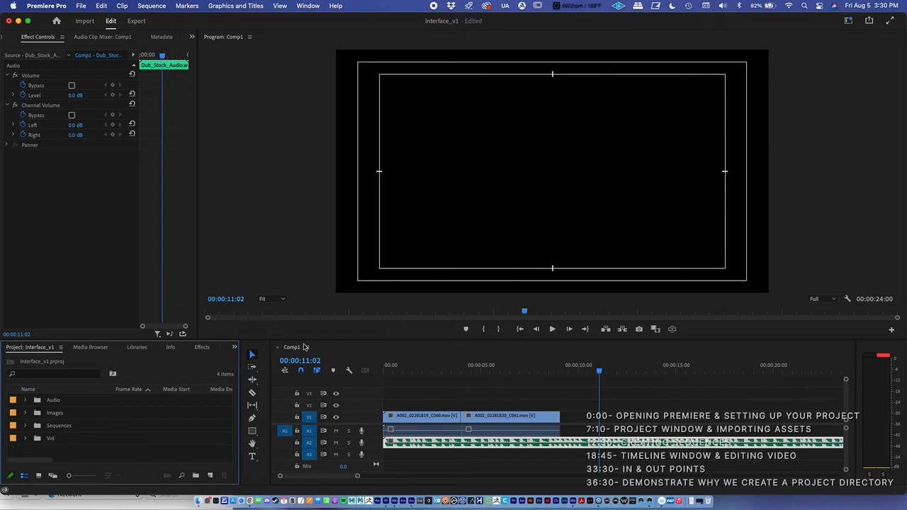
left_click_drag(301, 341, 301, 317)
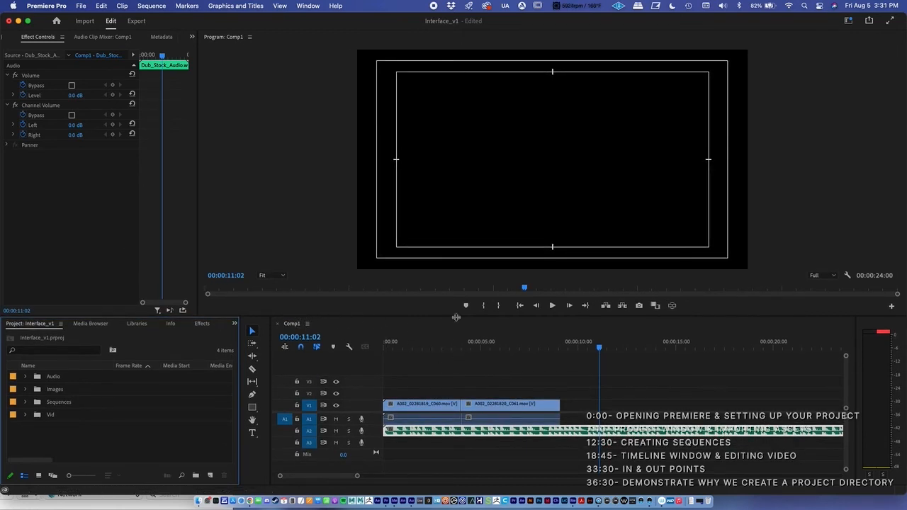
Expand the Audio, Vid and Sequences bins and move the playhead to 00:00:05:22
mouse_move(474, 346)
left_mouse_down()
mouse_move(385, 343)
mouse_move(457, 347)
left_mouse_up()
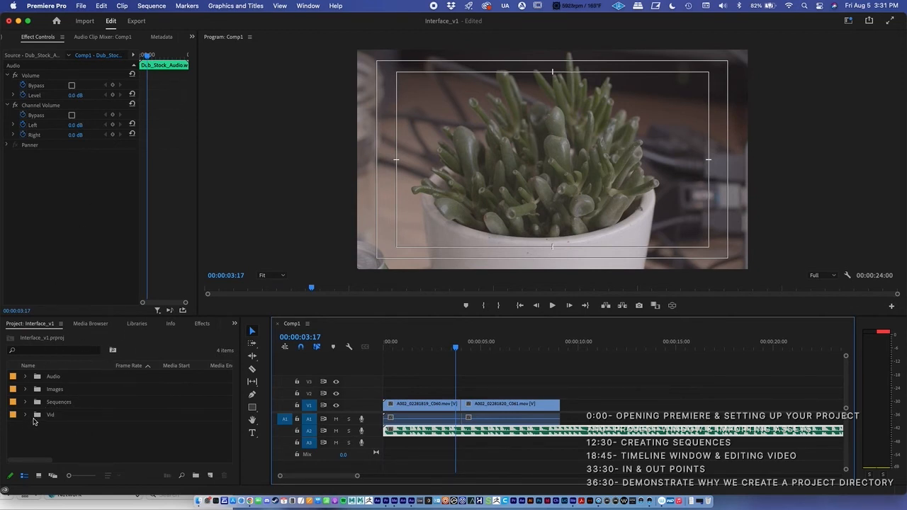
left_click(26, 377)
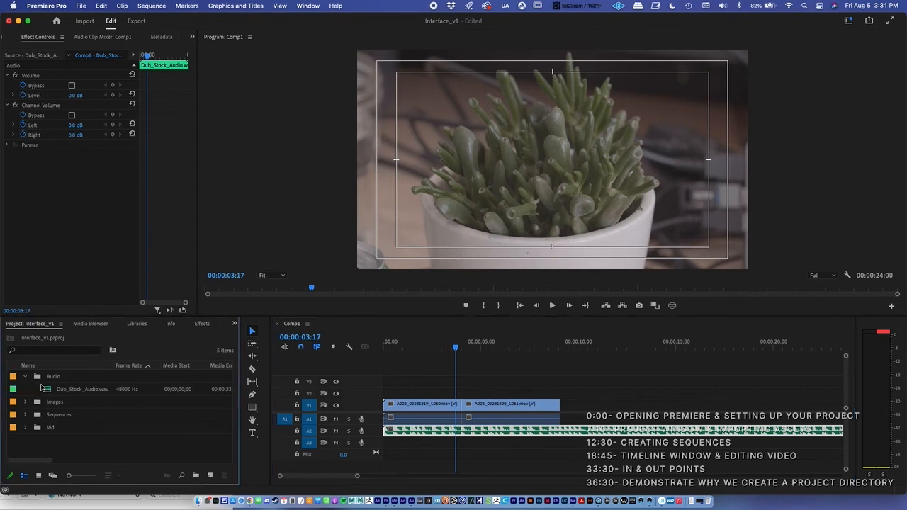
left_click(26, 428)
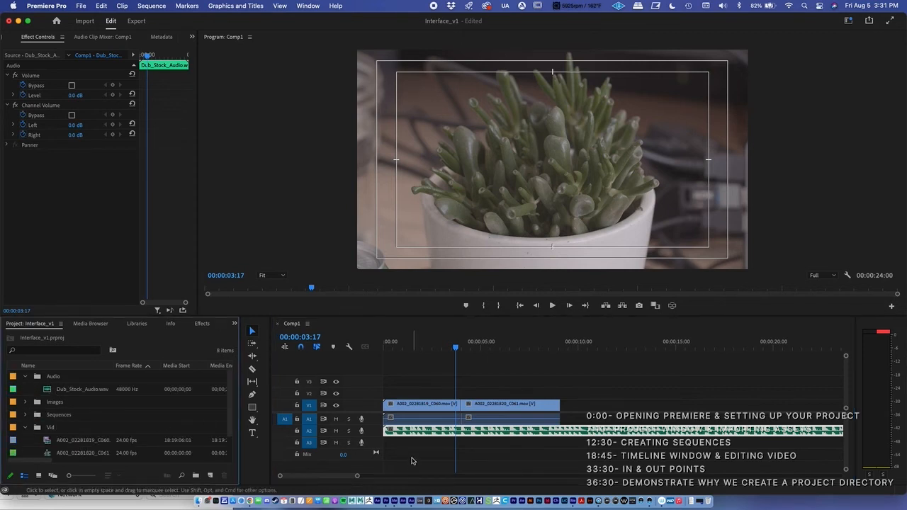
left_click_drag(455, 347, 498, 351)
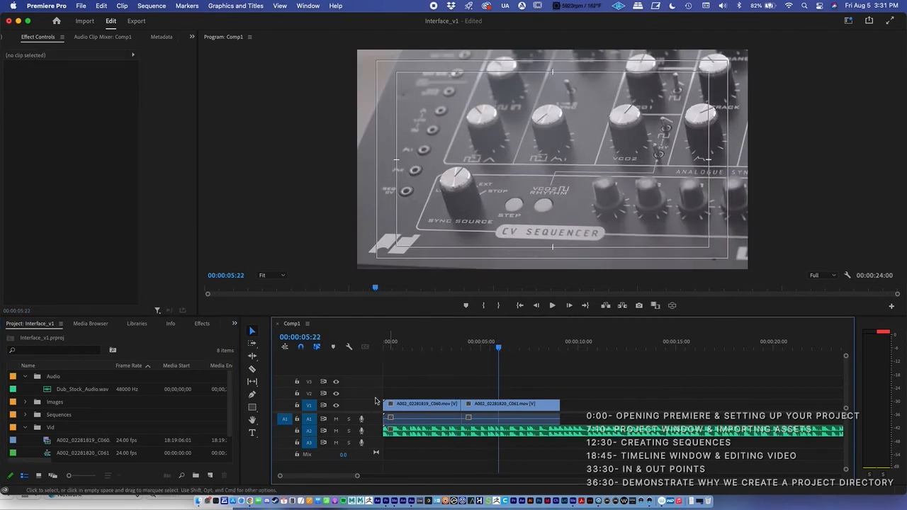
left_click(27, 414)
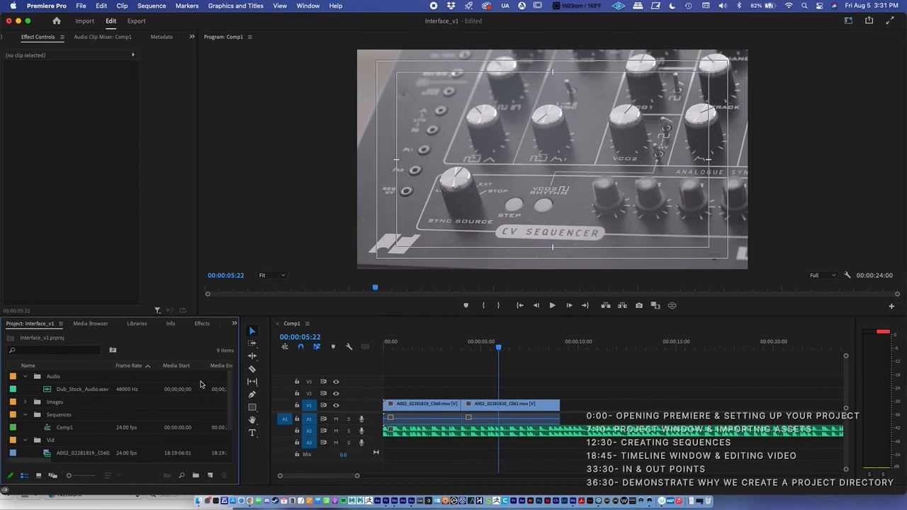
Place ScreenShot.png from the Images bin on track V2 and trim both its ends to a short clip above A002_02281820_C061
left_click(26, 401)
left_click_drag(69, 419, 456, 391)
mouse_move(498, 347)
left_mouse_down()
mouse_move(457, 348)
mouse_move(496, 348)
left_mouse_up()
left_click_drag(458, 391, 491, 394)
left_click_drag(550, 392, 520, 392)
mouse_move(497, 347)
left_mouse_down()
mouse_move(512, 347)
mouse_move(494, 354)
mouse_move(504, 348)
left_mouse_up()
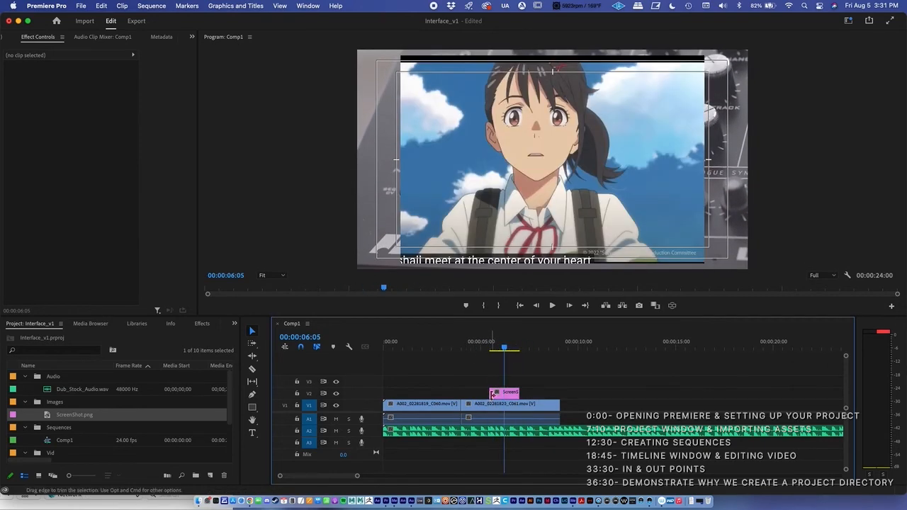
Move the ScreenShot.png clip along V2 to above the A002_02281819_C060 clip and scrub to 00:00:02:04
left_click_drag(505, 395, 430, 392)
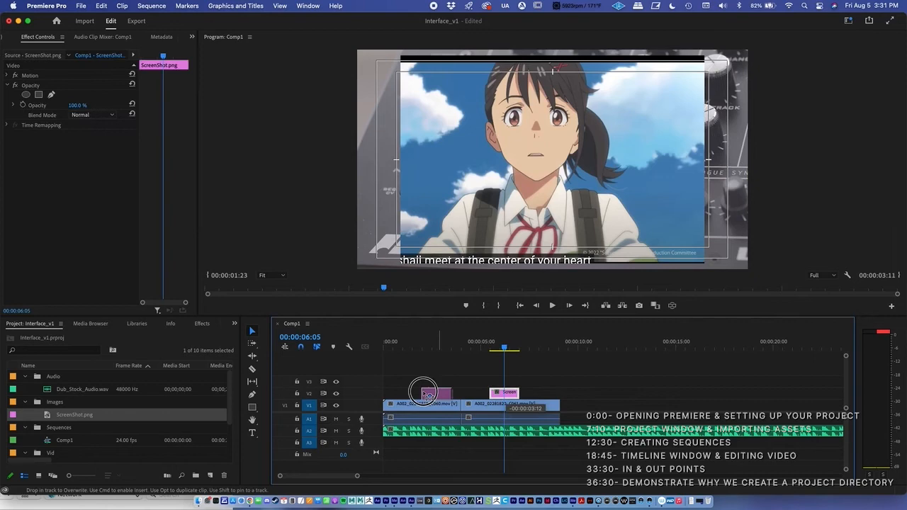
left_click(415, 346)
left_click_drag(415, 347, 418, 347)
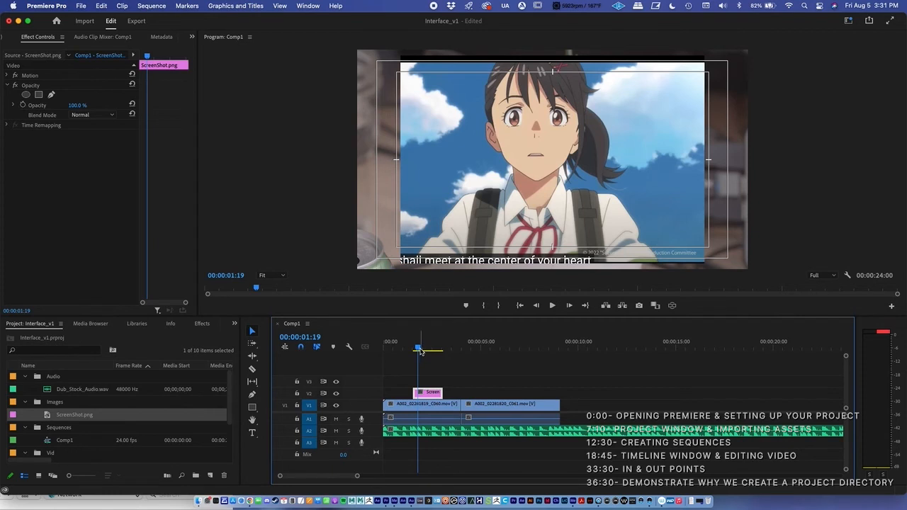
mouse_move(418, 347)
left_mouse_down()
mouse_move(439, 348)
mouse_move(427, 347)
left_mouse_up()
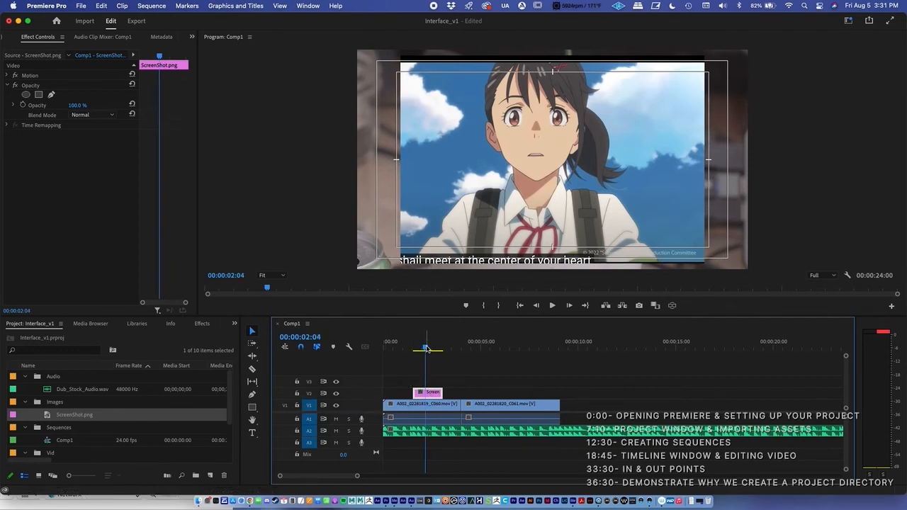
Play Comp1 from just before the ScreenShot.png clip and stop at 00:00:05:04
left_click_drag(427, 349, 409, 350)
key("space")
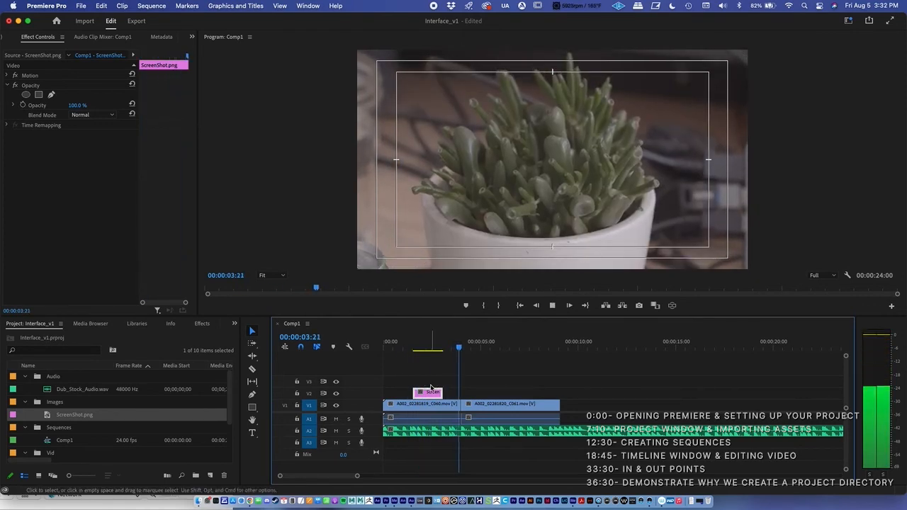
key("space")
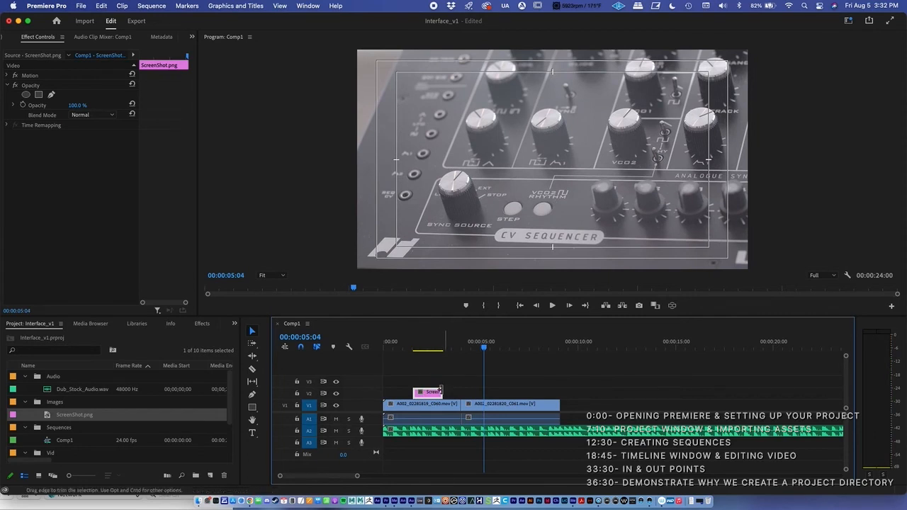
Extend ScreenShot.png to the start of the second video clip, shorten the end of A002_02281819_C060, and move the playhead to 00:00:01:02
mouse_move(440, 392)
left_mouse_down()
mouse_move(484, 392)
mouse_move(458, 392)
mouse_move(445, 405)
left_mouse_up()
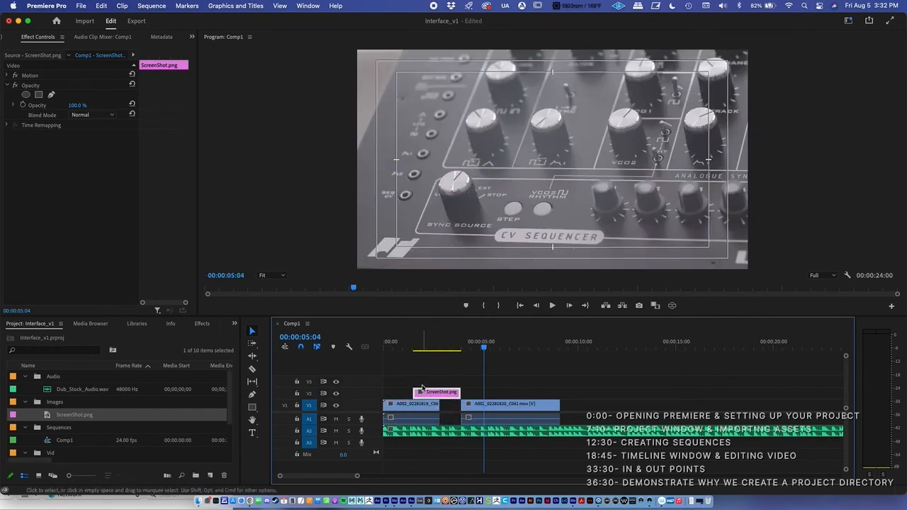
left_click(403, 345)
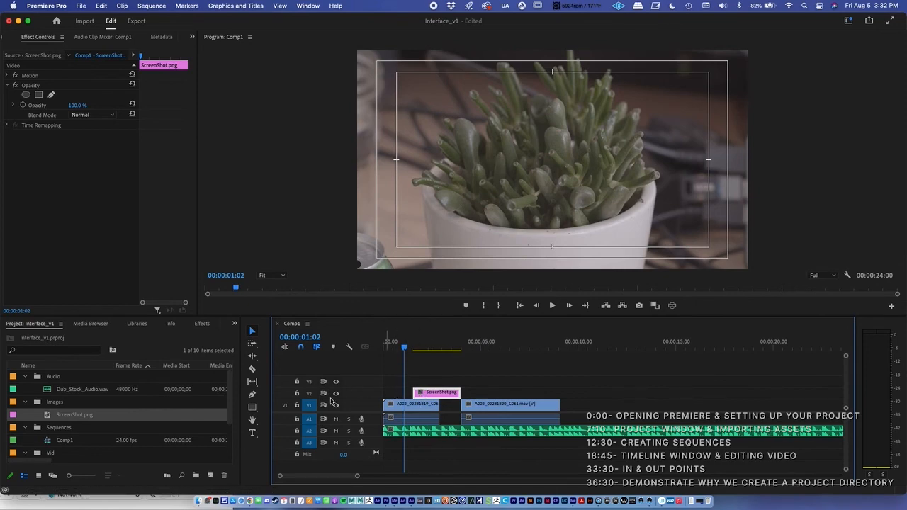
Try moving the A002_02281819_C060 clip up to V2 over the start of ScreenShot.png, and undo the move
mouse_move(401, 404)
left_mouse_down()
mouse_move(399, 393)
mouse_move(402, 410)
mouse_move(408, 394)
left_mouse_up()
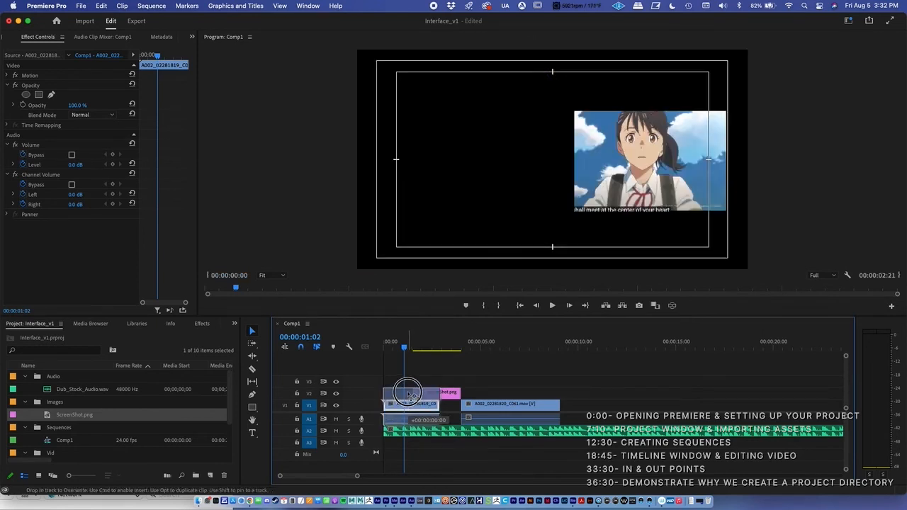
left_click_drag(409, 394, 409, 393)
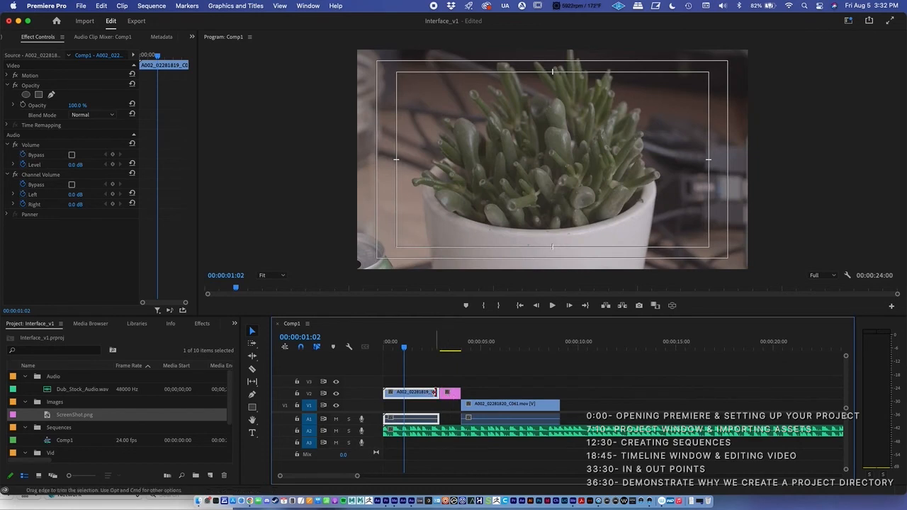
key("super+z")
Move the A002_02281819_C060 clip up to track V3 above ScreenShot.png and play Comp1 from near its start
left_click_drag(411, 407, 383, 352)
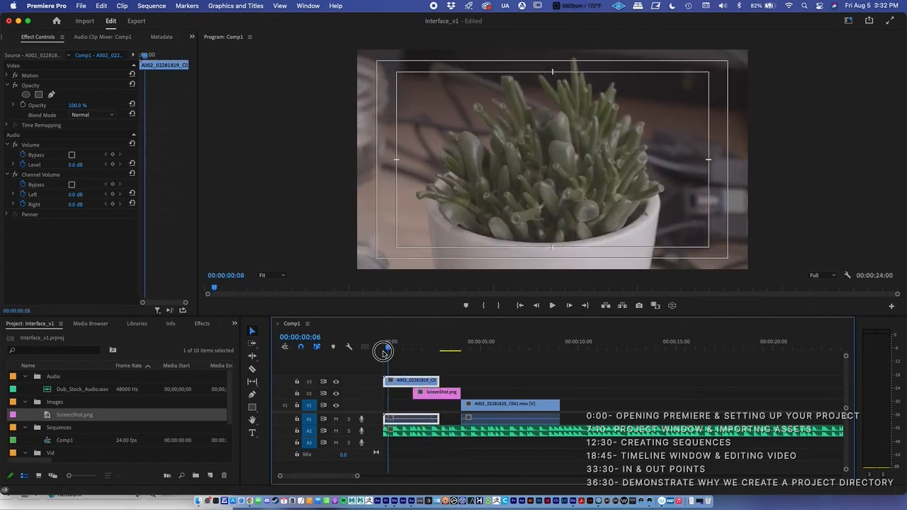
key("space")
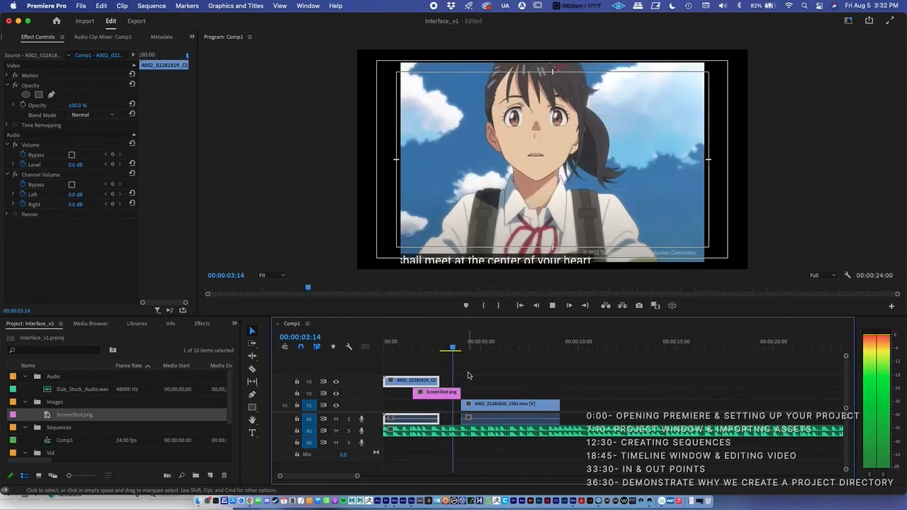
Stop playback and compare the frames at 00:00:01:02, 00:00:02:22 and 00:00:01:17 around the overlap of A002_02281819_C060 and ScreenShot.png
key("space")
left_click_drag(423, 352, 403, 349)
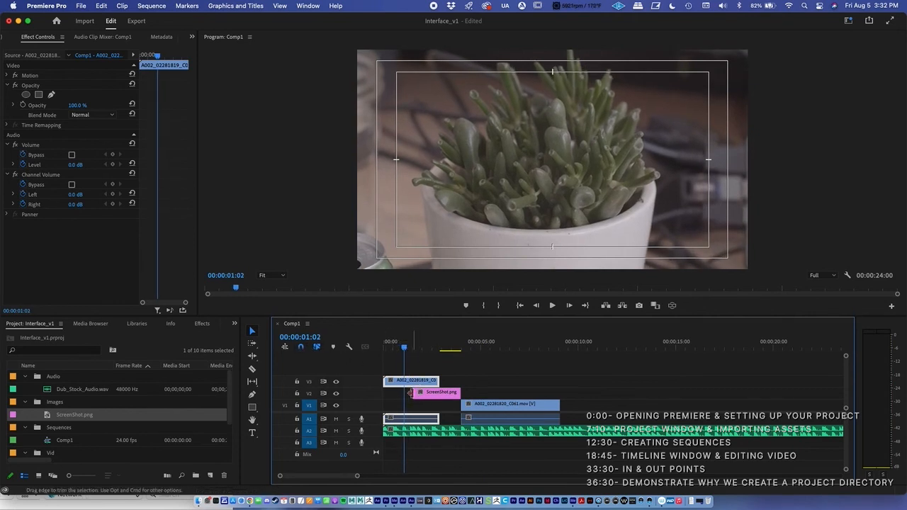
left_click(415, 393)
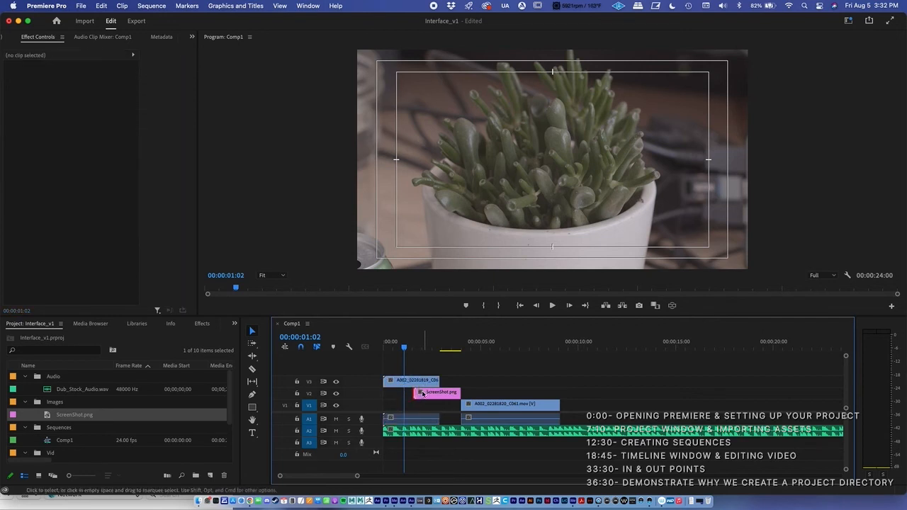
left_click(434, 395)
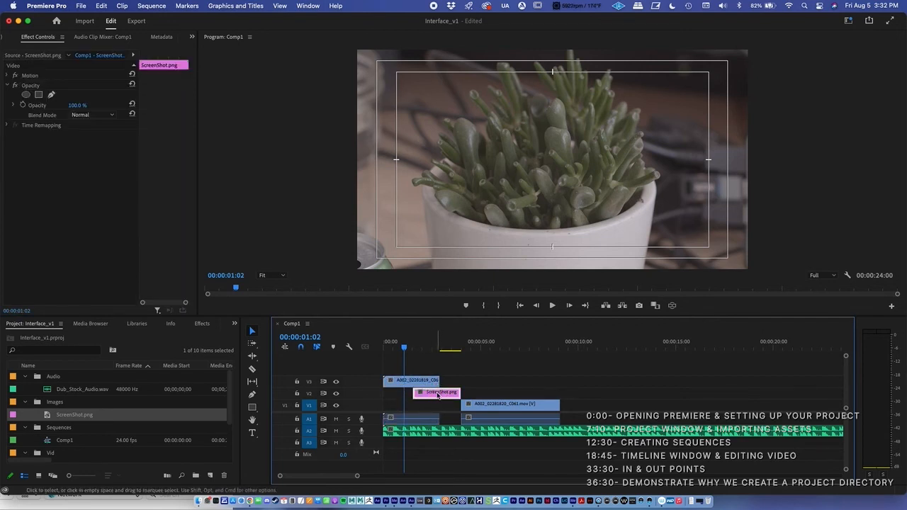
left_click_drag(432, 351, 440, 349)
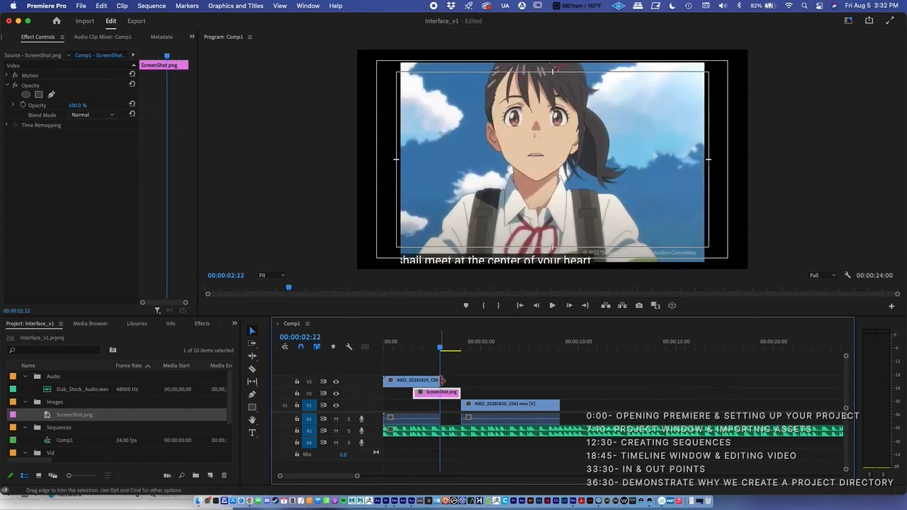
left_click(415, 346)
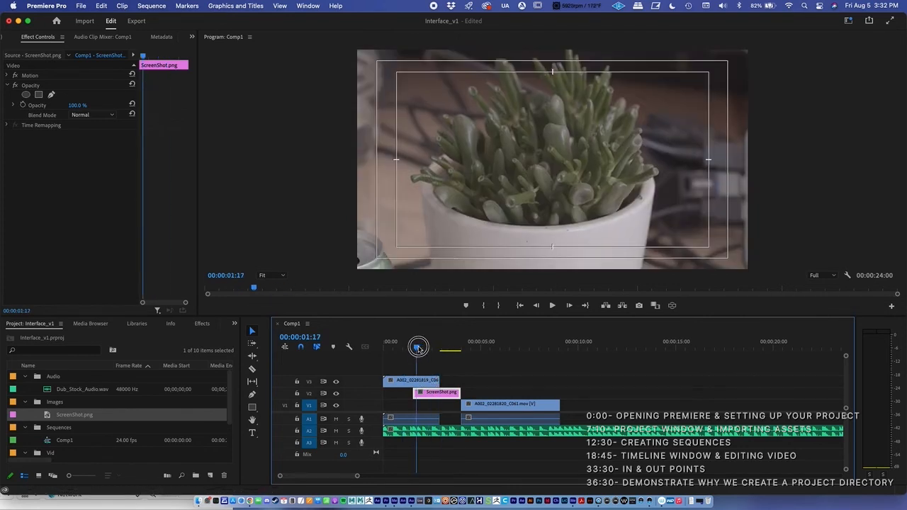
Trim the start of ScreenShot.png to the end of A002_02281819_C060, and place both clips on track V1
left_click(416, 382)
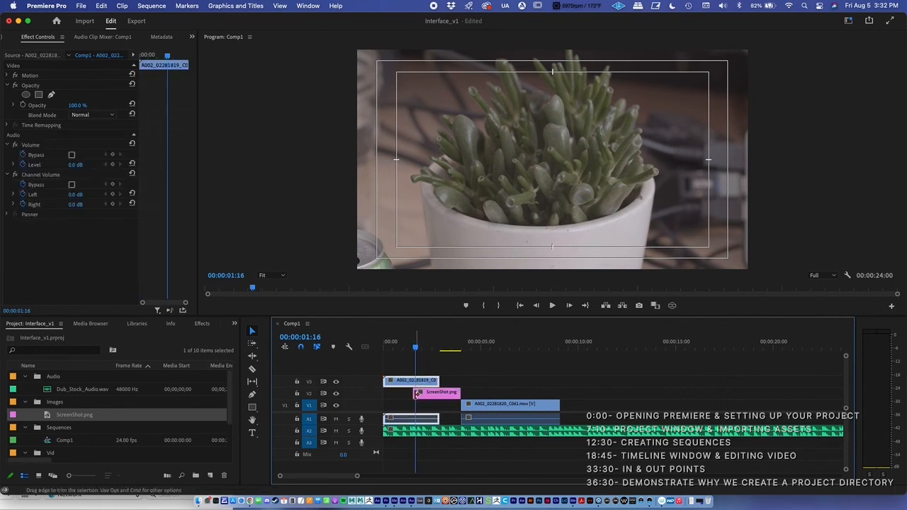
left_click_drag(416, 393, 440, 392)
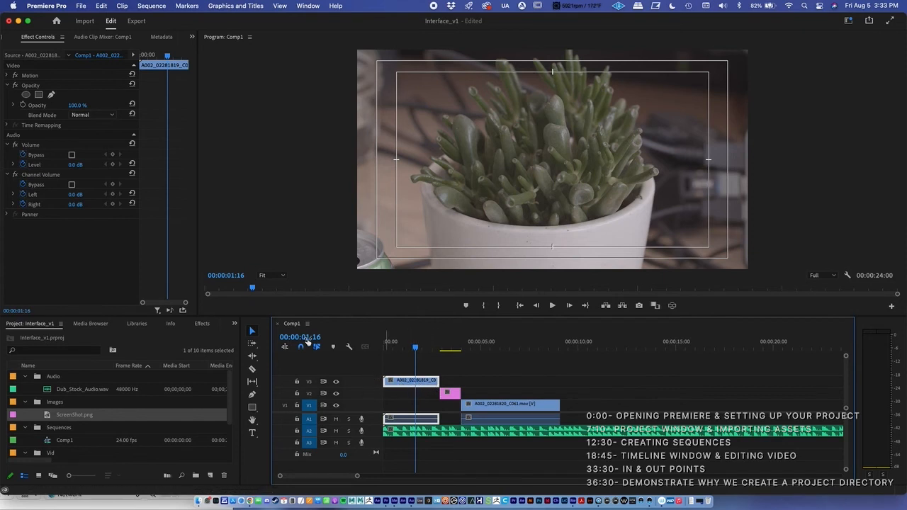
left_click_drag(415, 383, 449, 404)
mouse_move(432, 354)
left_mouse_down()
mouse_move(461, 350)
mouse_move(421, 354)
mouse_move(475, 354)
mouse_move(432, 366)
left_mouse_up()
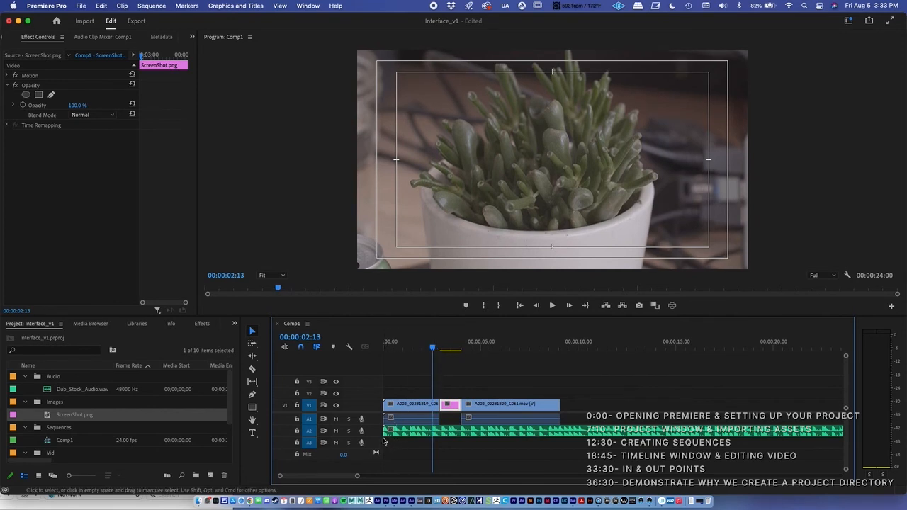
Zoom into the Comp1 timeline with the Zoom tool, vary the magnification, and move the playhead to 00:00:01:09
key("z")
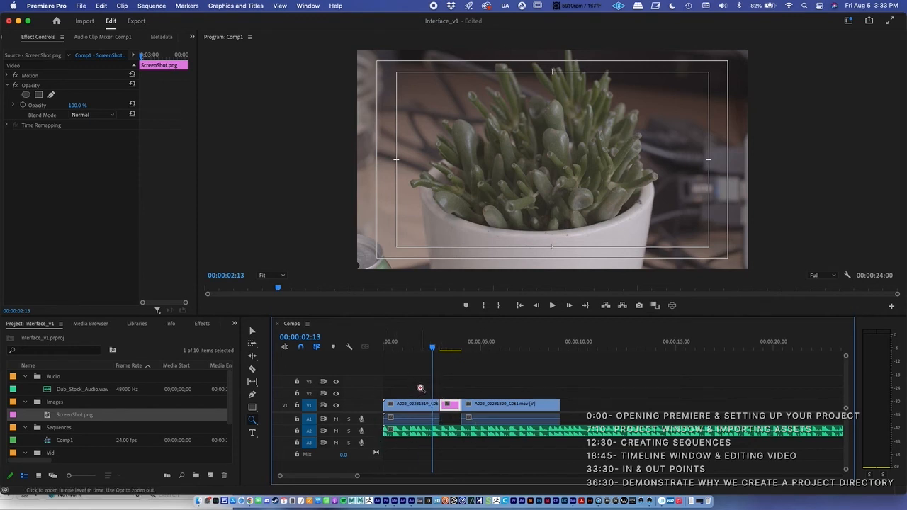
left_click(252, 421)
left_click(430, 395)
left_click(471, 396)
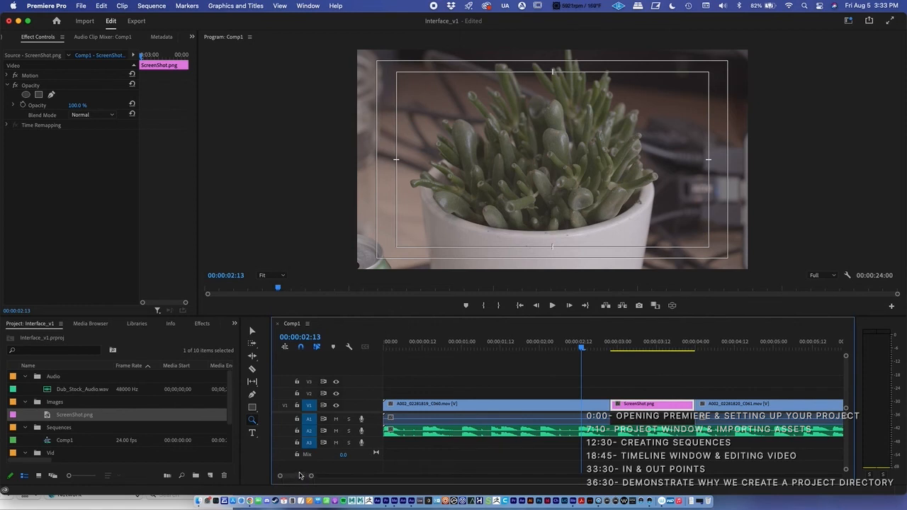
mouse_move(293, 478)
left_mouse_down()
mouse_move(317, 478)
mouse_move(297, 476)
left_mouse_up()
left_click_drag(313, 478, 379, 476)
left_click_drag(416, 349, 406, 350)
left_click_drag(380, 476, 300, 476)
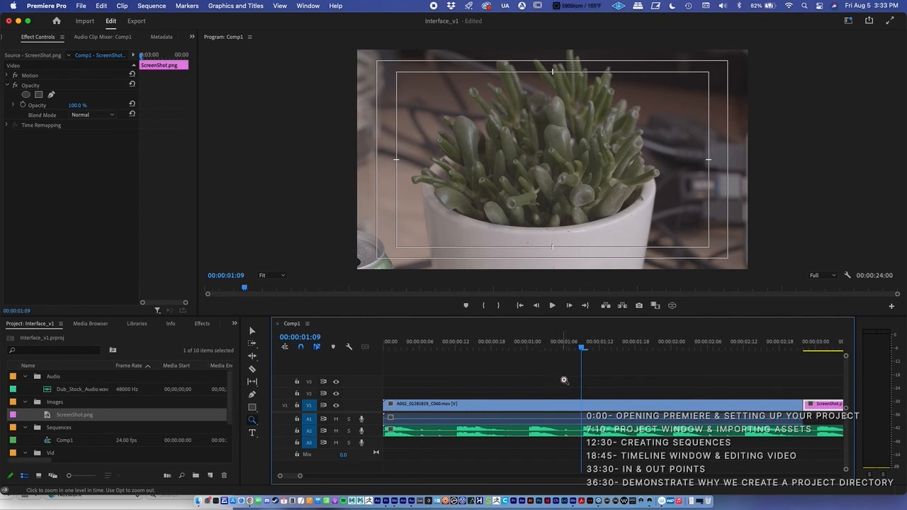
left_click(599, 384)
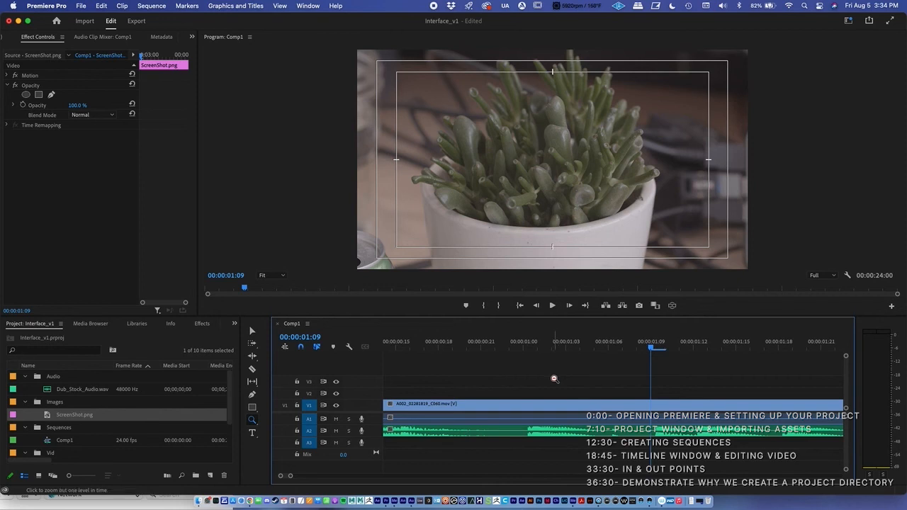
Zoom the Comp1 timeline back out to show all video clips and return the playhead to 00:00:00:00
left_click(252, 421)
left_click(517, 379, "alt")
left_click(521, 377, "alt")
left_click(522, 376, "alt")
left_click_drag(327, 477, 378, 476)
left_click_drag(411, 352, 365, 367)
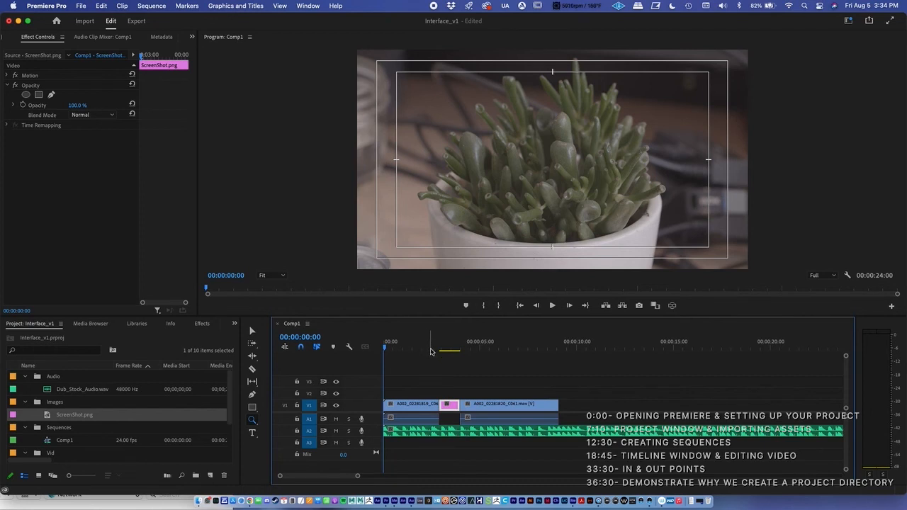
Mark the In point of Comp1 at 00:00:00:00 and re-mark it at 00:00:02:04
left_click_drag(398, 348, 374, 348)
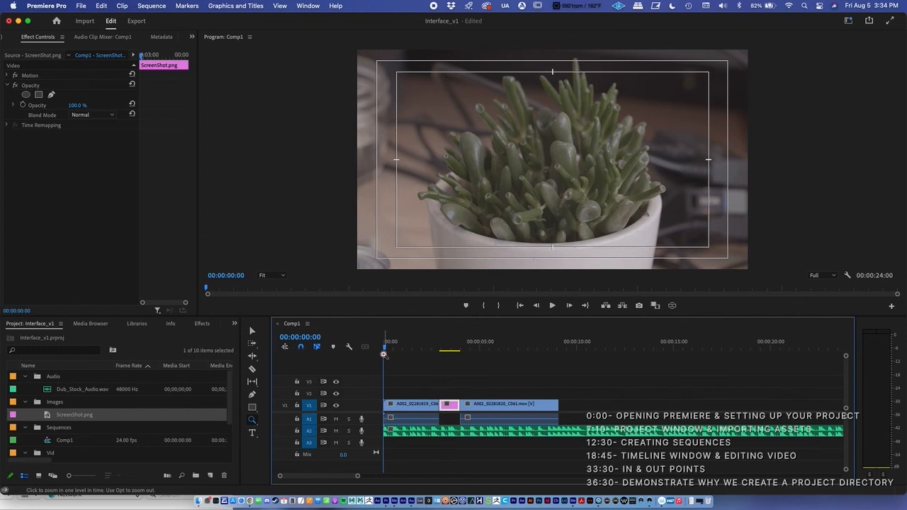
key("i")
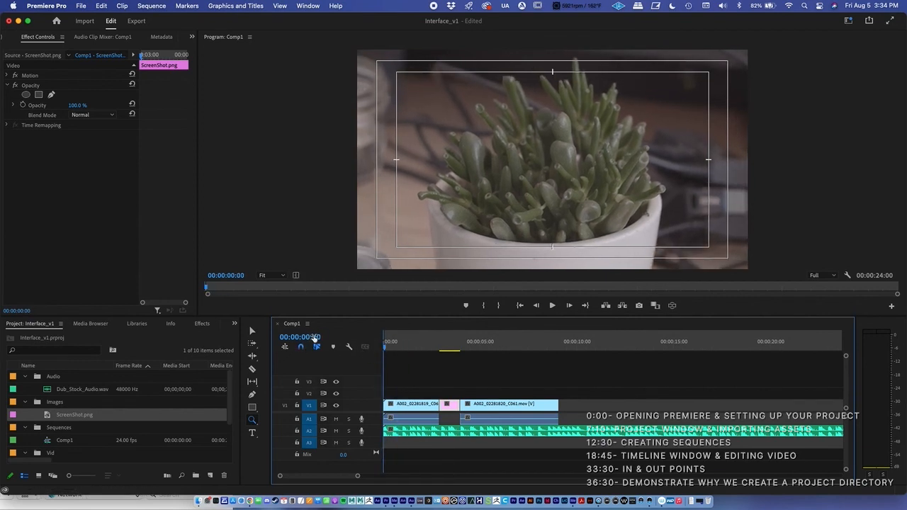
left_click(385, 344)
mouse_move(388, 343)
left_mouse_down()
mouse_move(404, 348)
mouse_move(379, 352)
mouse_move(400, 352)
left_mouse_up()
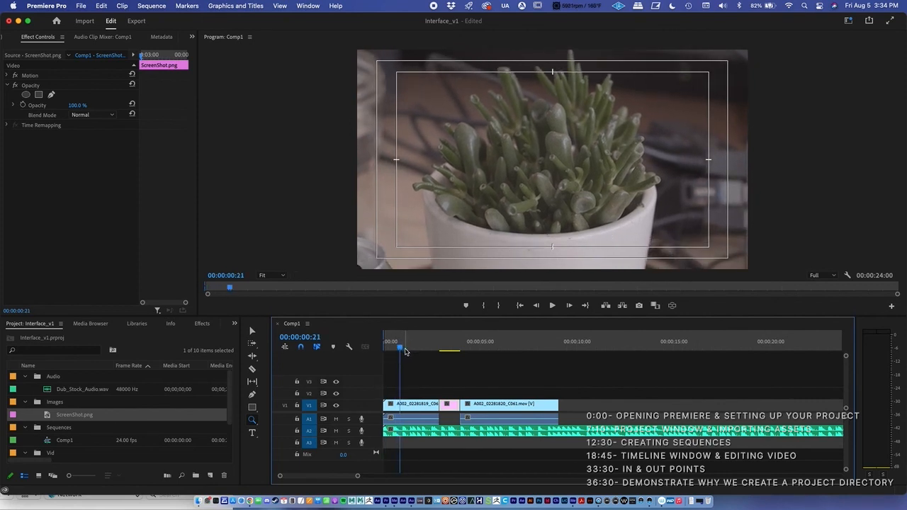
left_click(408, 347)
left_click_drag(409, 347, 423, 348)
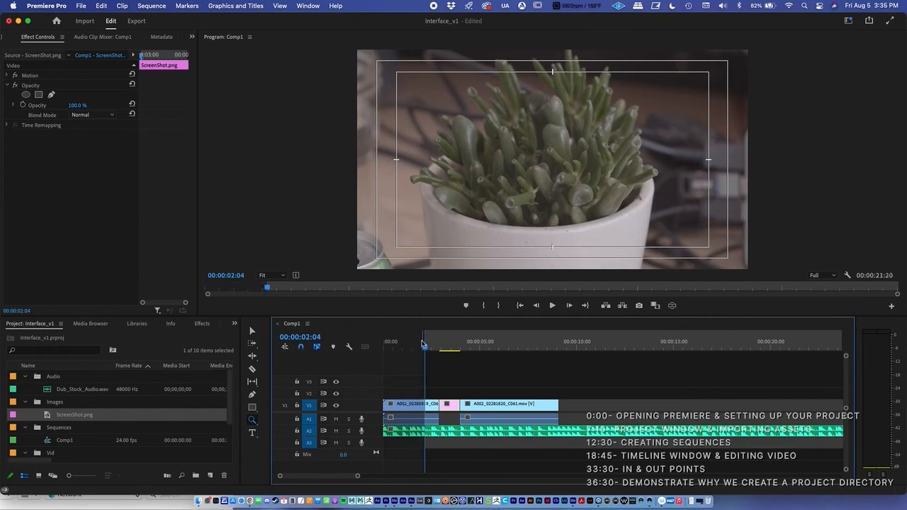
Mark the Out point of Comp1 at 00:00:07:13 and re-mark it at 00:00:09:02, the end of the last video clip
left_click_drag(428, 350, 526, 347)
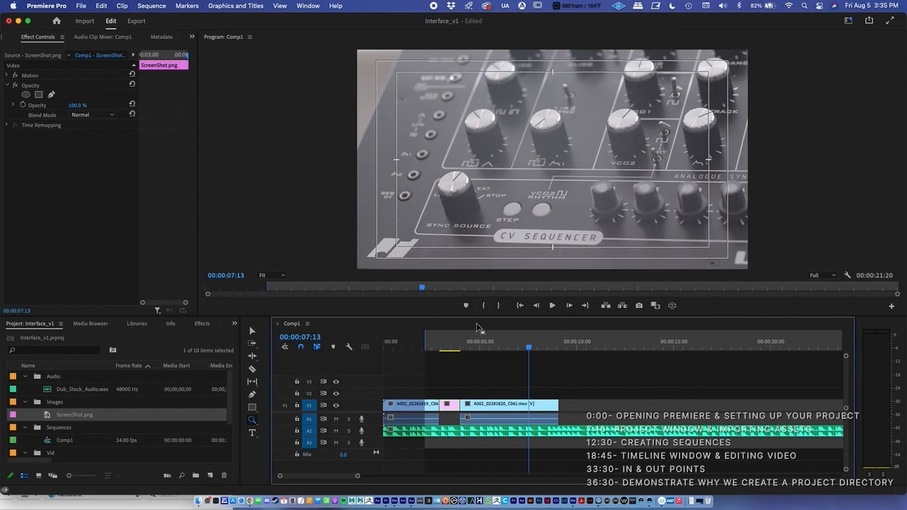
key("o")
left_click_drag(528, 350, 560, 351)
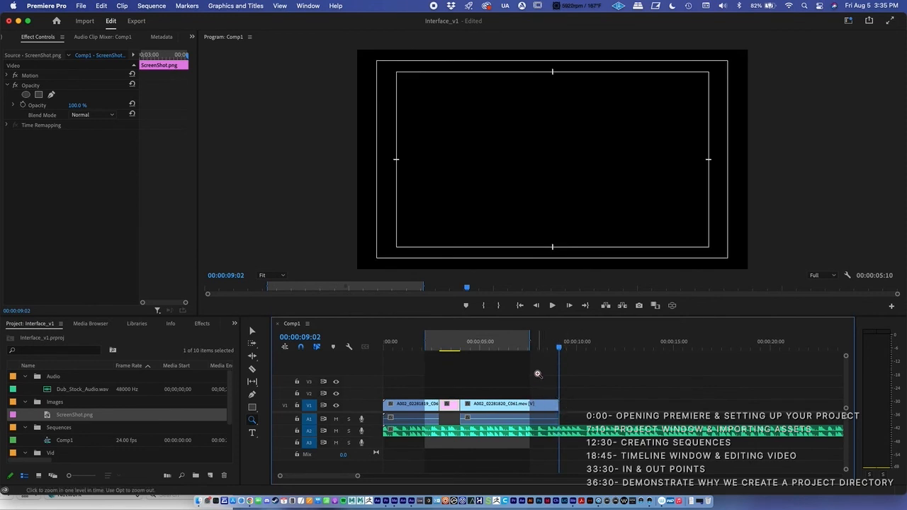
key("o")
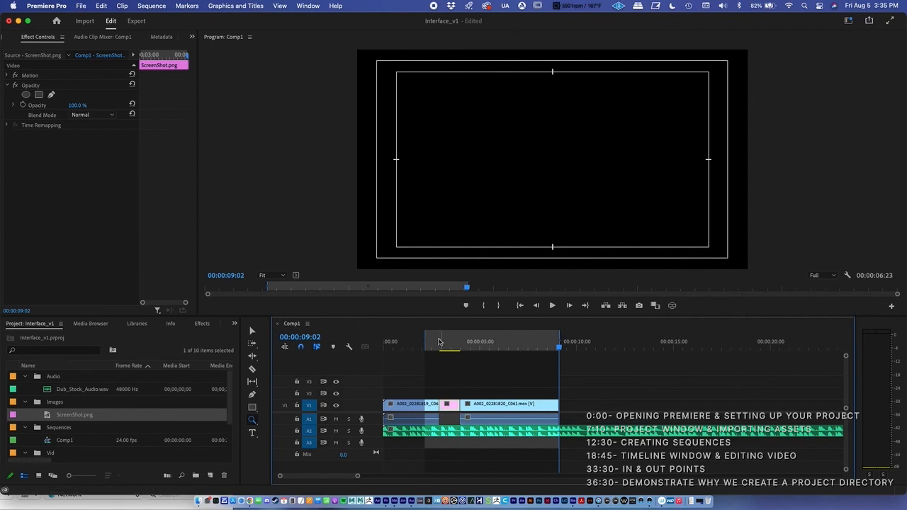
Scrub through the marked range, then reset the In point to 00:00:00:00 and the Out point to the end of the last video clip
left_click_drag(548, 346, 444, 345)
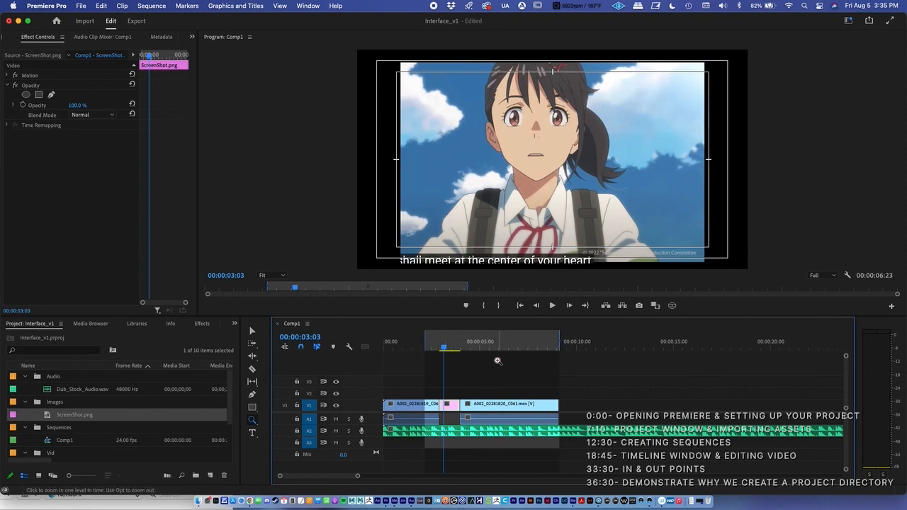
left_click(425, 346)
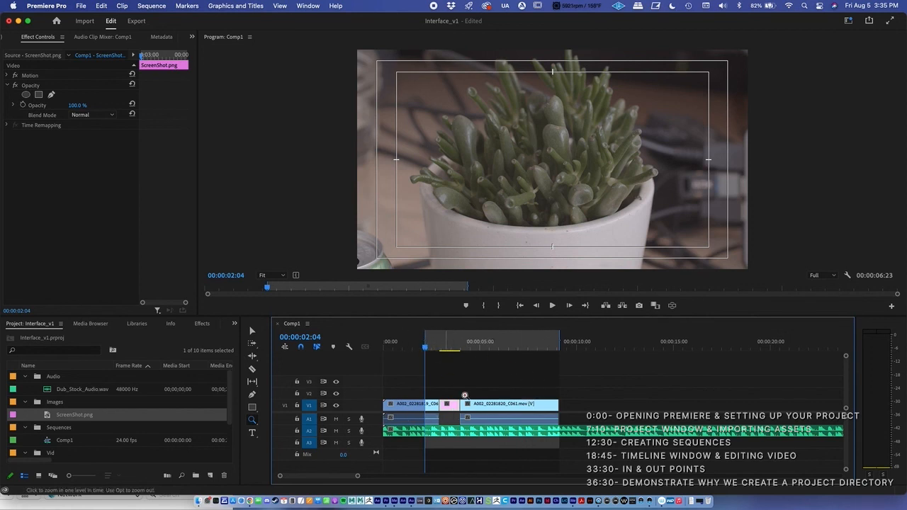
left_click_drag(420, 349, 383, 348)
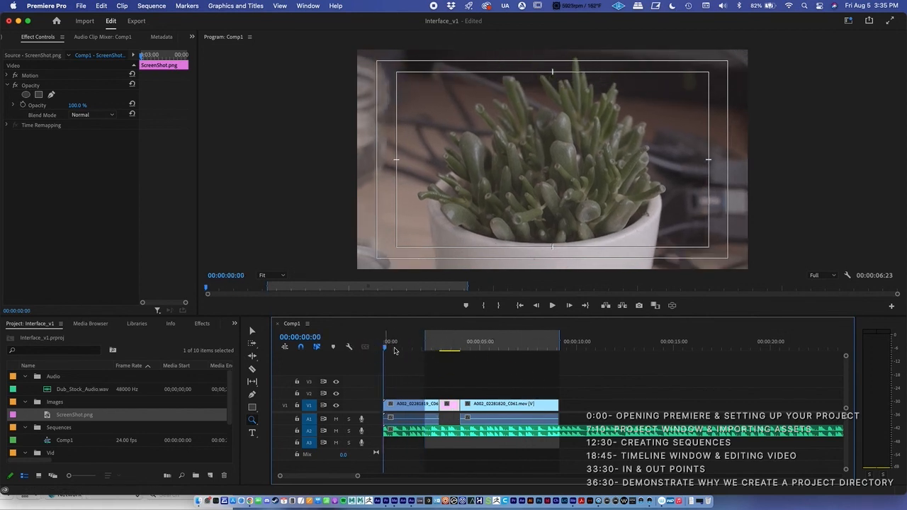
left_click_drag(389, 347, 557, 347)
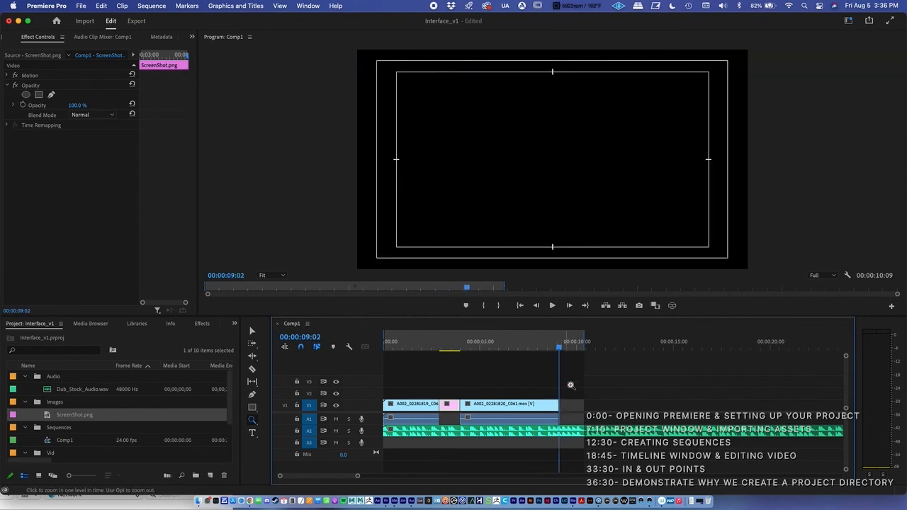
left_click_drag(549, 346, 520, 342)
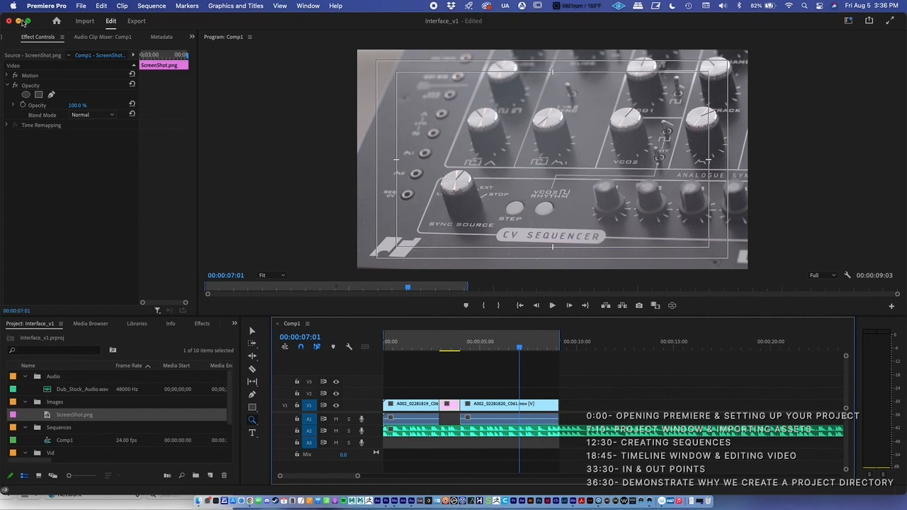
Save the Interface_v1 project and minimise its window to reveal the desktop
left_click(80, 5)
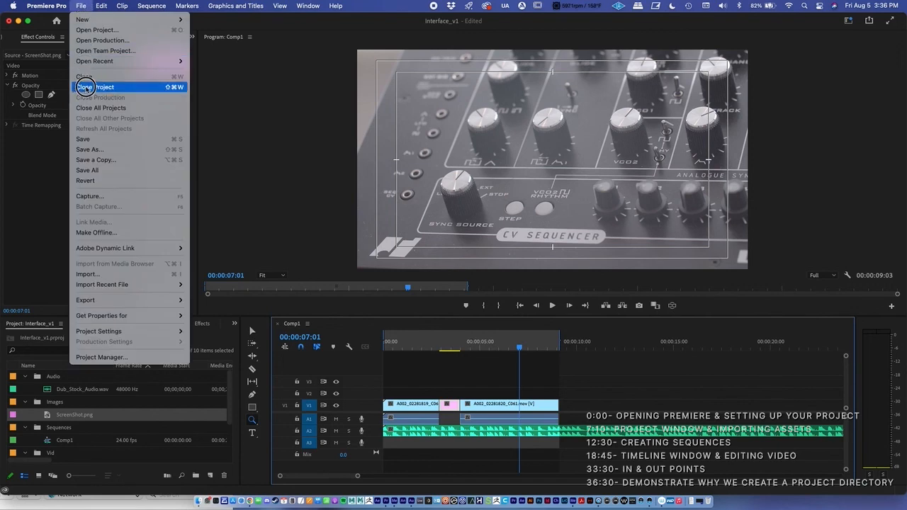
left_click(83, 139)
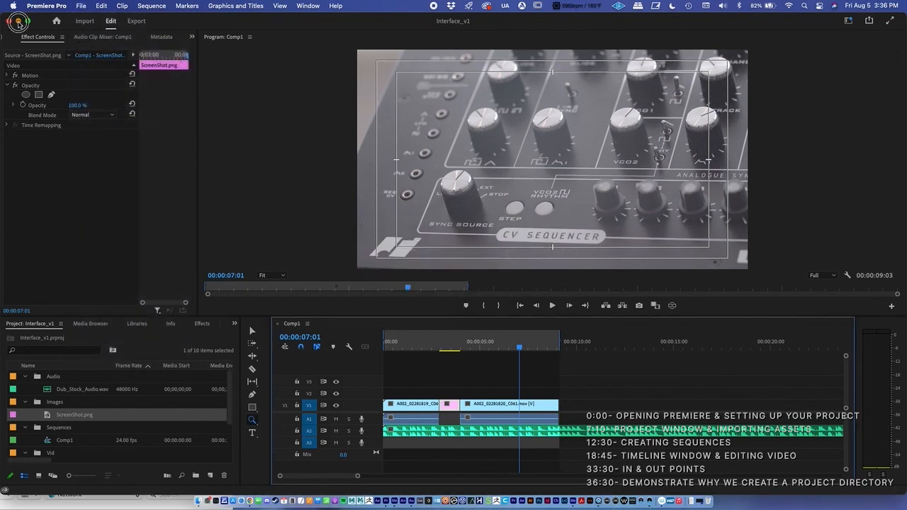
left_click(18, 21)
Close the open Youtube_Demo folder window in Finder and reopen the folder from the desktop
left_click(680, 234)
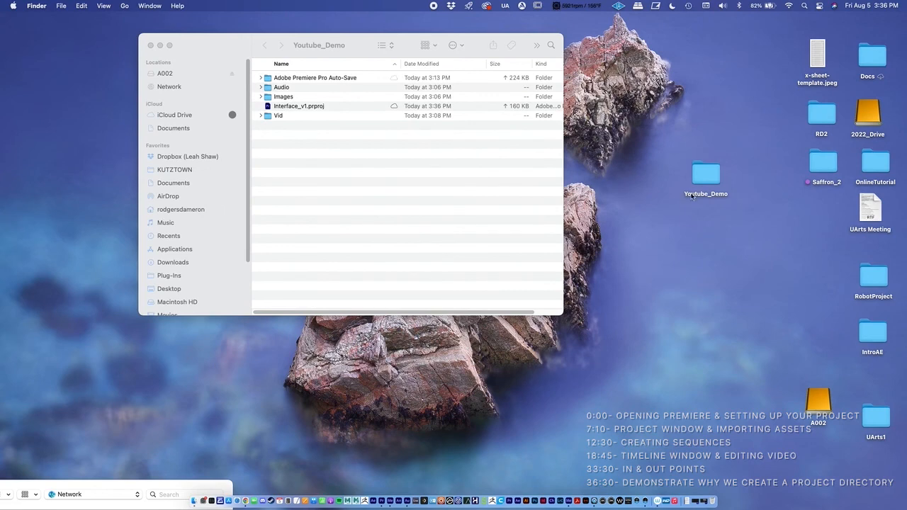
left_click_drag(676, 148, 714, 214)
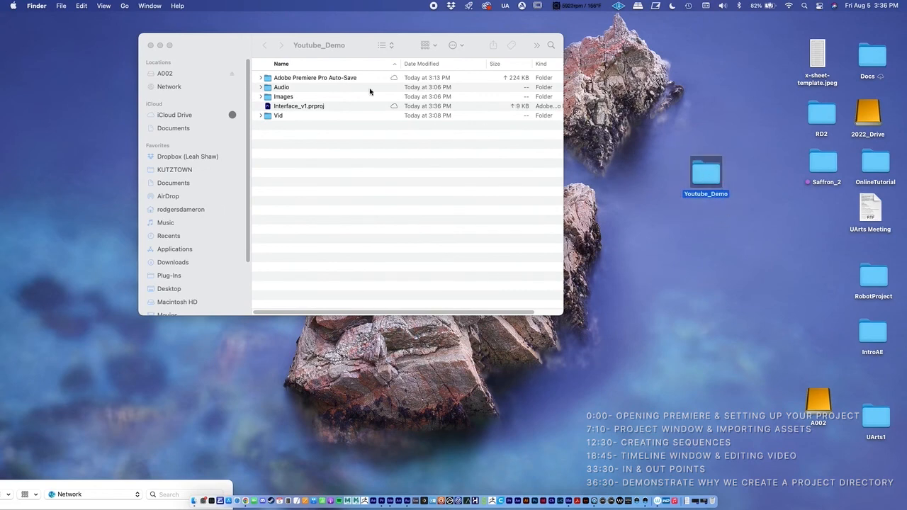
left_click(150, 44)
left_click(663, 188)
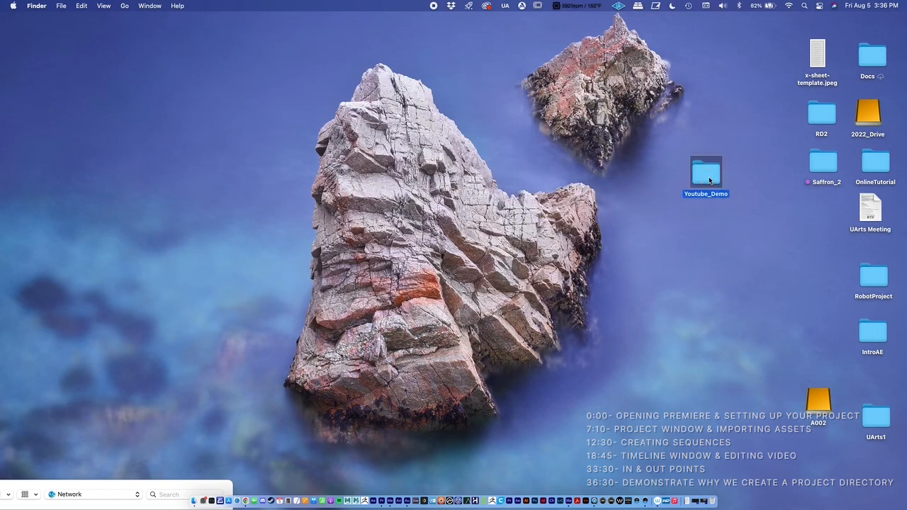
double_click(710, 181)
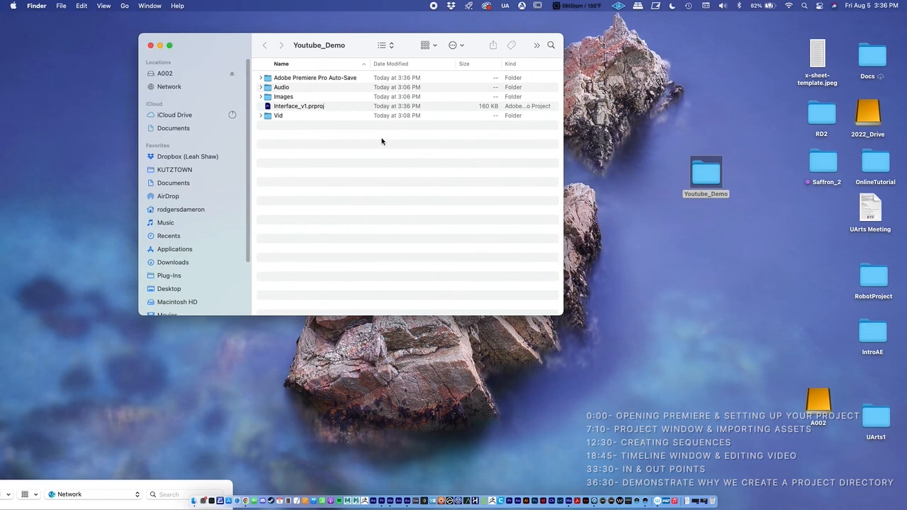
Examine Interface_v1.prproj and the Vid and Images folders in Youtube_Demo, and select the ScreenShot image inside Images
left_click(294, 108)
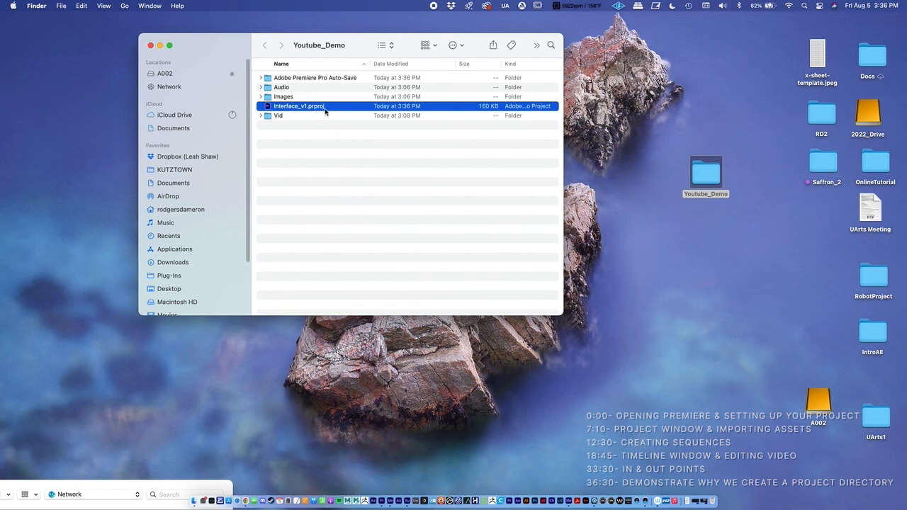
left_click(261, 116)
left_click(261, 116)
left_click(261, 97)
left_click(261, 96)
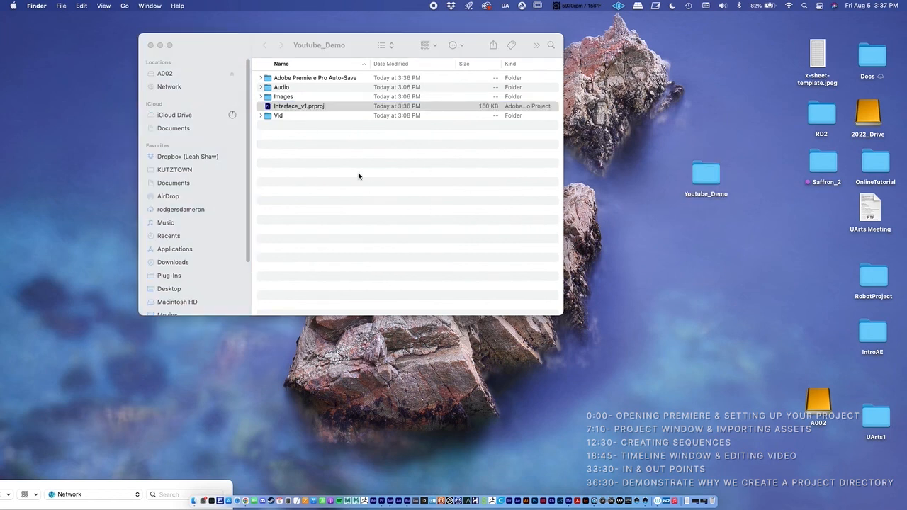
left_click(261, 98)
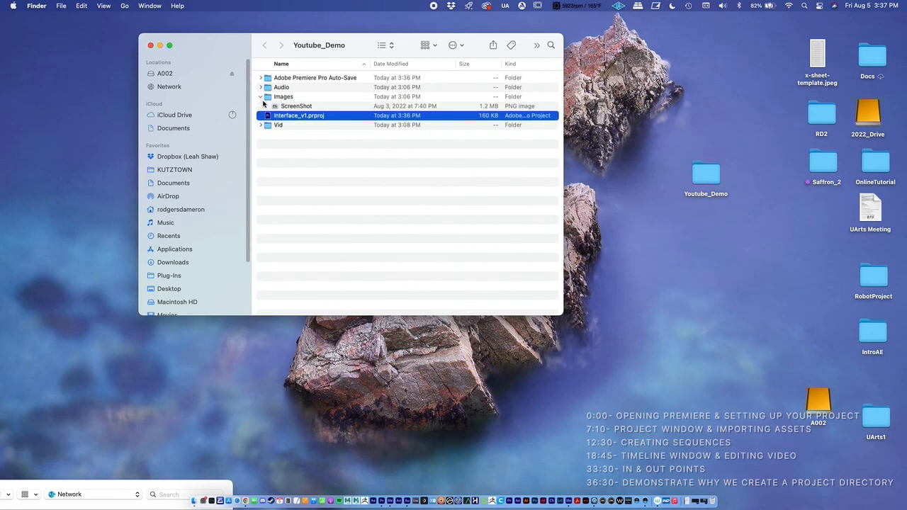
left_click(295, 107)
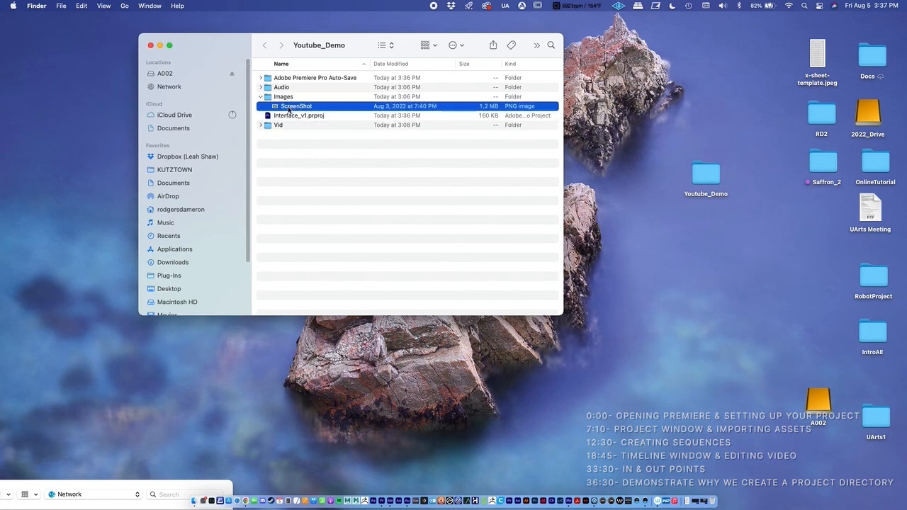
Move the ScreenShot image from Images to the desktop, and in Premiere Pro cancel relinking and preview the ScreenShot clip in Comp1
left_click_drag(289, 109, 648, 368)
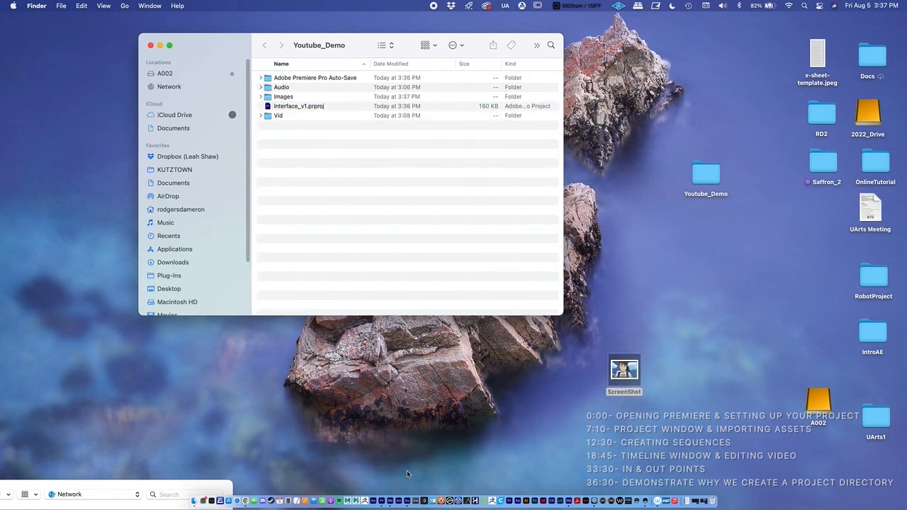
left_click(383, 500)
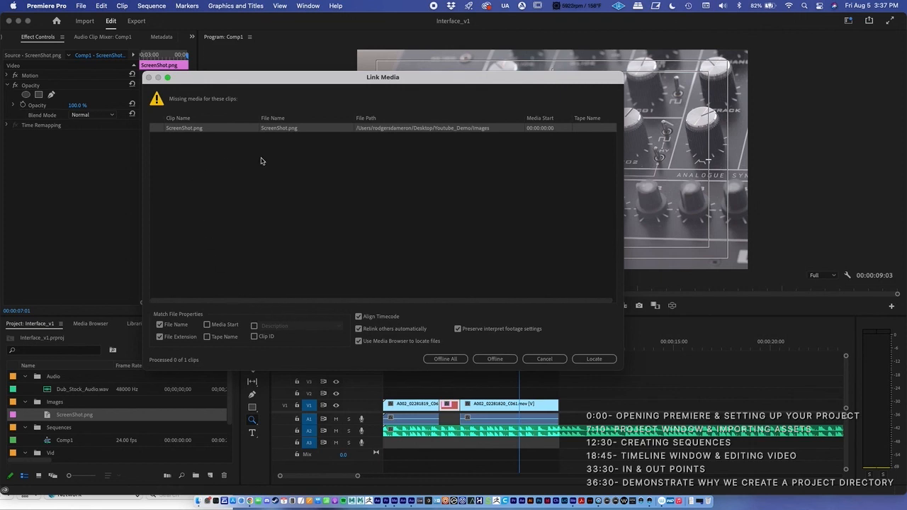
left_click(547, 360)
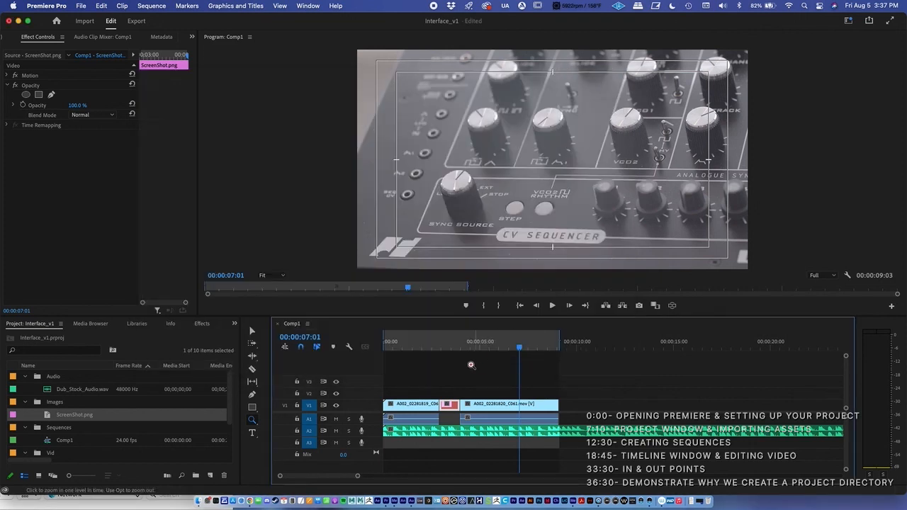
left_click(454, 348)
left_click_drag(453, 349, 449, 348)
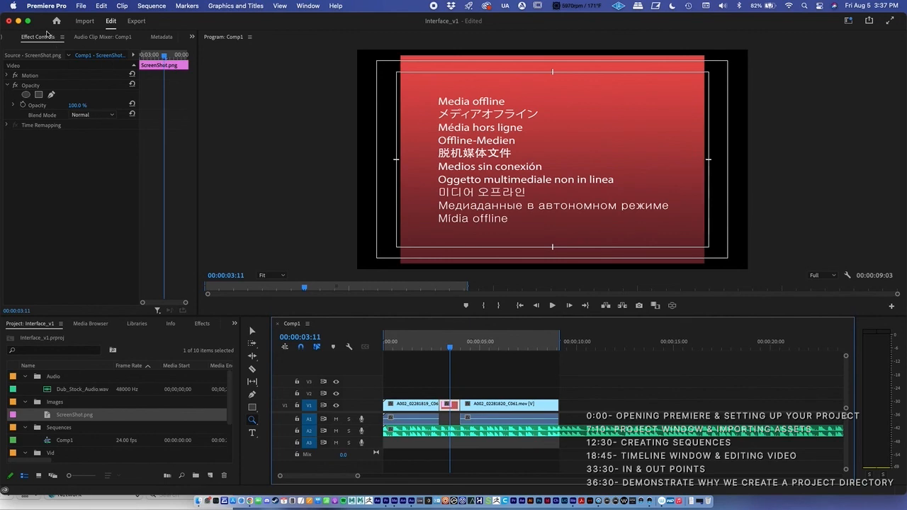
Uncover the Youtube_Demo folder in Finder and move the ScreenShot image from the desktop back into Images
left_click_drag(244, 27, 219, 314)
left_click_drag(524, 317, 502, 384)
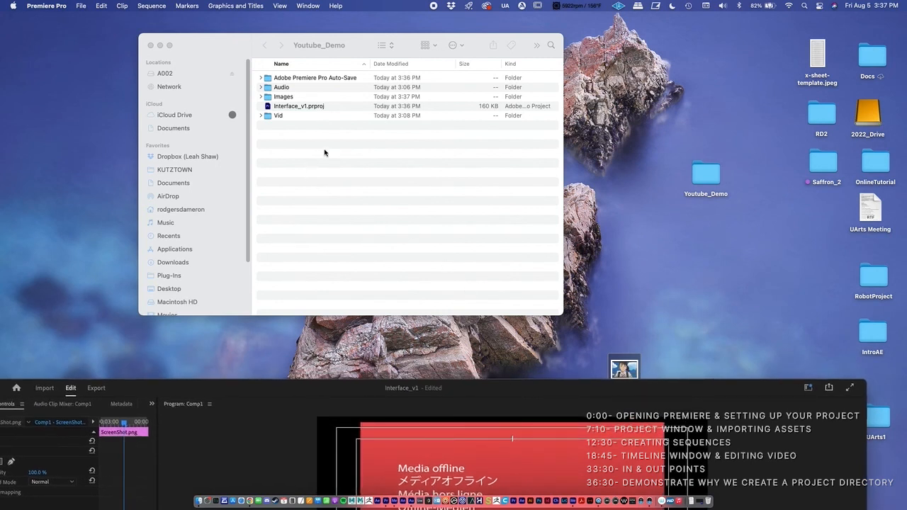
left_click_drag(686, 187, 694, 177)
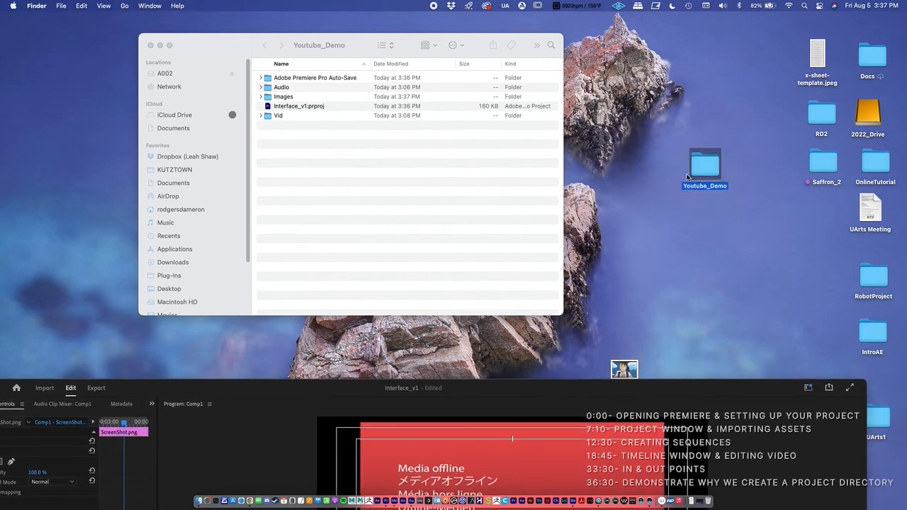
left_click(262, 98)
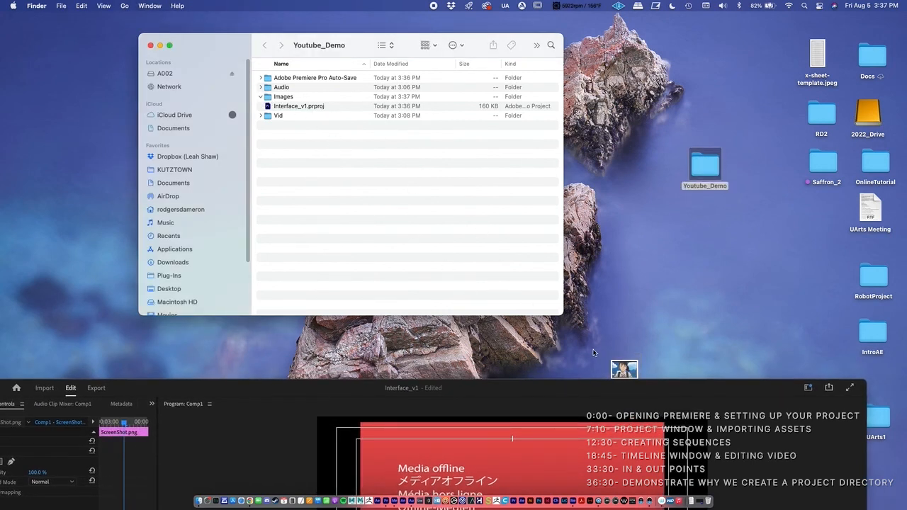
left_click_drag(622, 369, 285, 97)
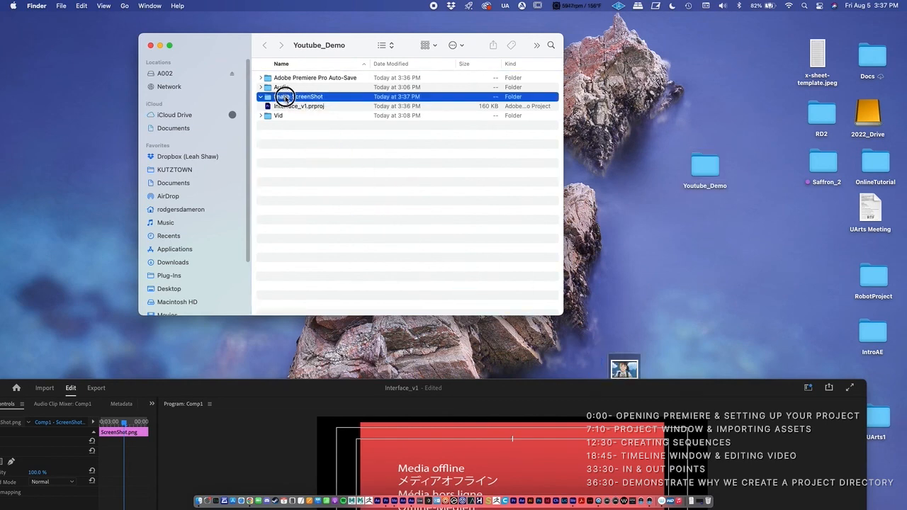
Return to the Interface_v1 project, scrub over the ScreenShot clip in Comp1, and look up the Link Media option for ScreenShot.png
left_click_drag(332, 385, 352, 120)
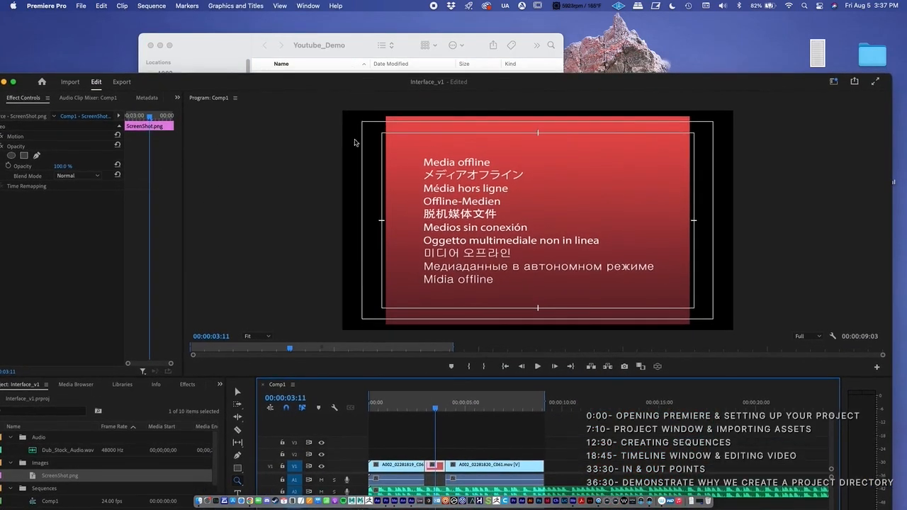
left_click_drag(452, 399, 431, 403)
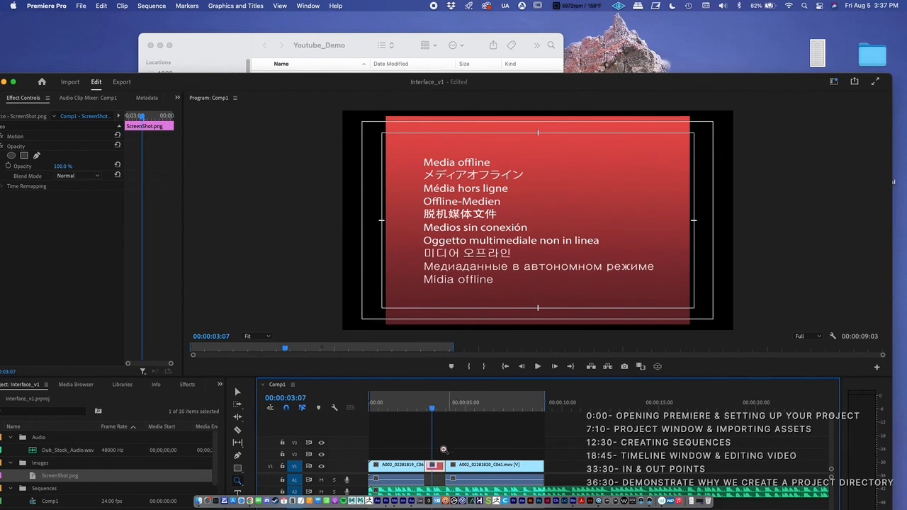
right_click(75, 478)
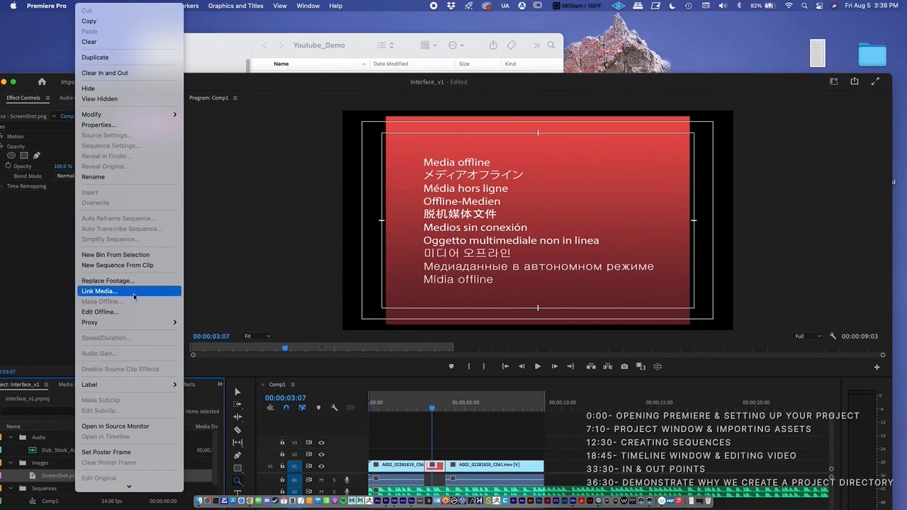
left_click(441, 425)
left_click_drag(436, 407, 437, 408)
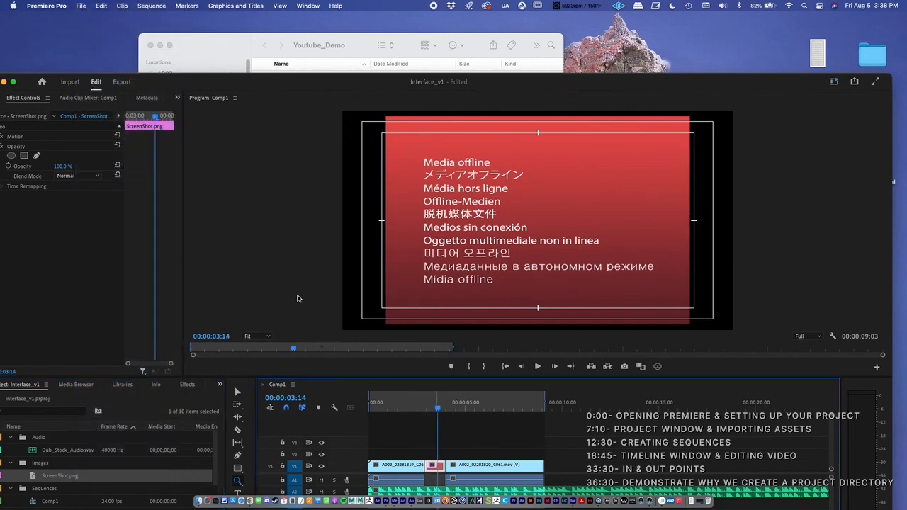
Minimise the Interface_v1 project window and collapse the Images folder in Finder's Youtube_Demo window
left_click_drag(34, 85, 170, 143)
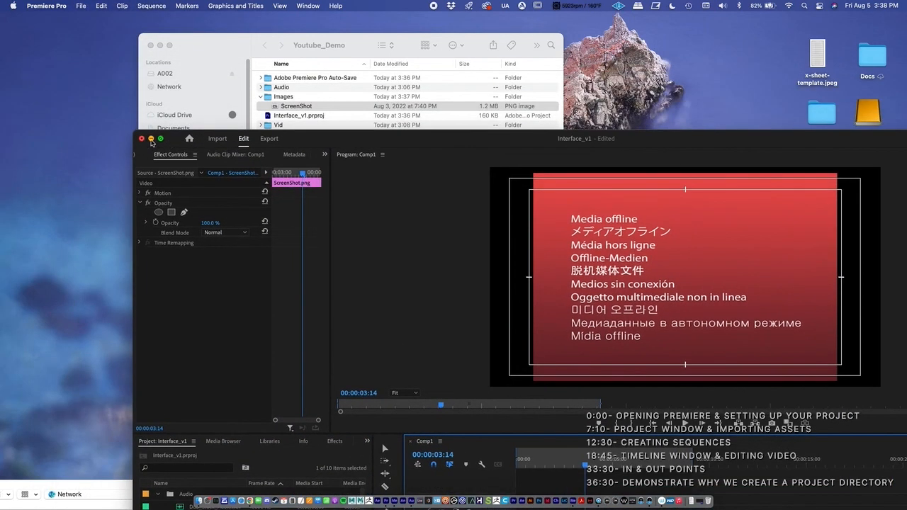
left_click(151, 139)
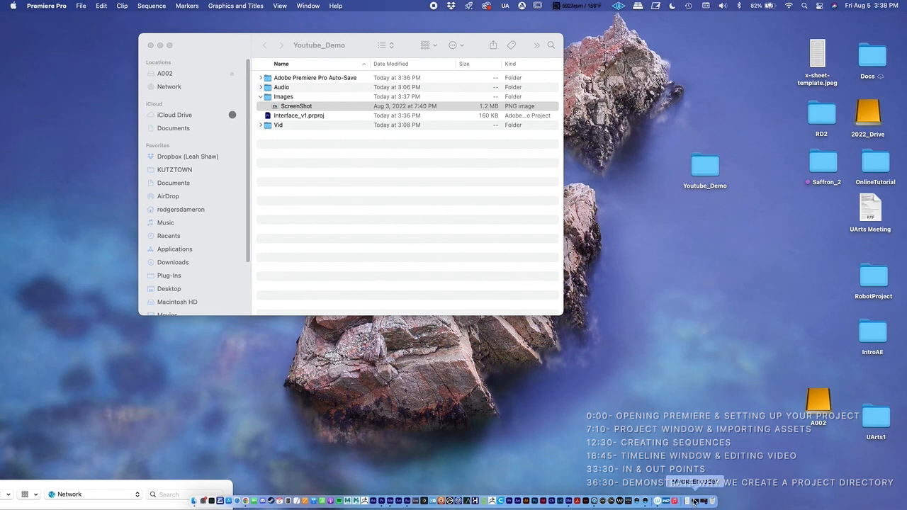
left_click(261, 97)
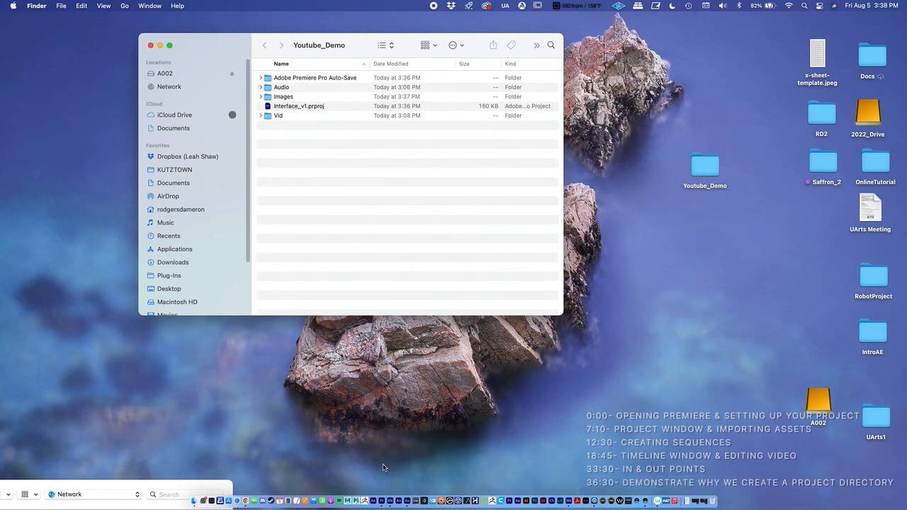
Restore the Interface_v1 project window in Premiere Pro and reposition it to show the Project panel and Comp1 timeline
left_click(383, 500)
left_click_drag(307, 132, 216, 44)
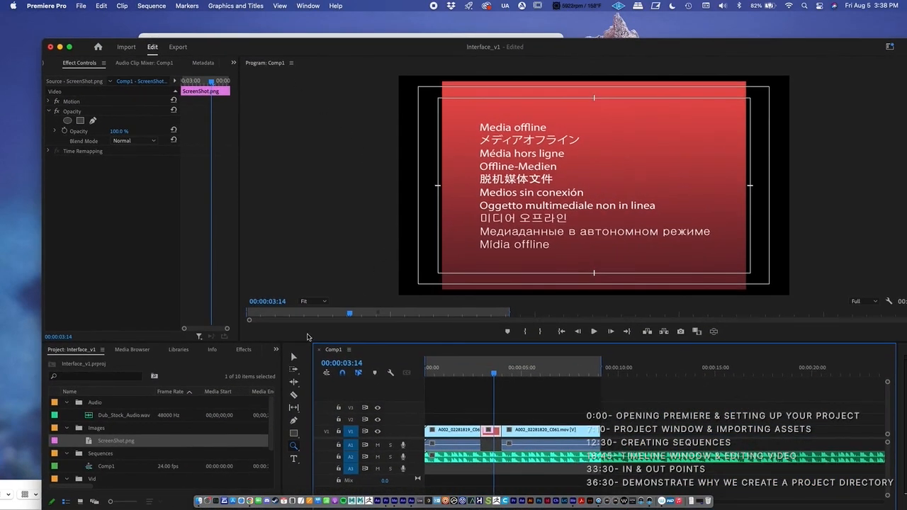